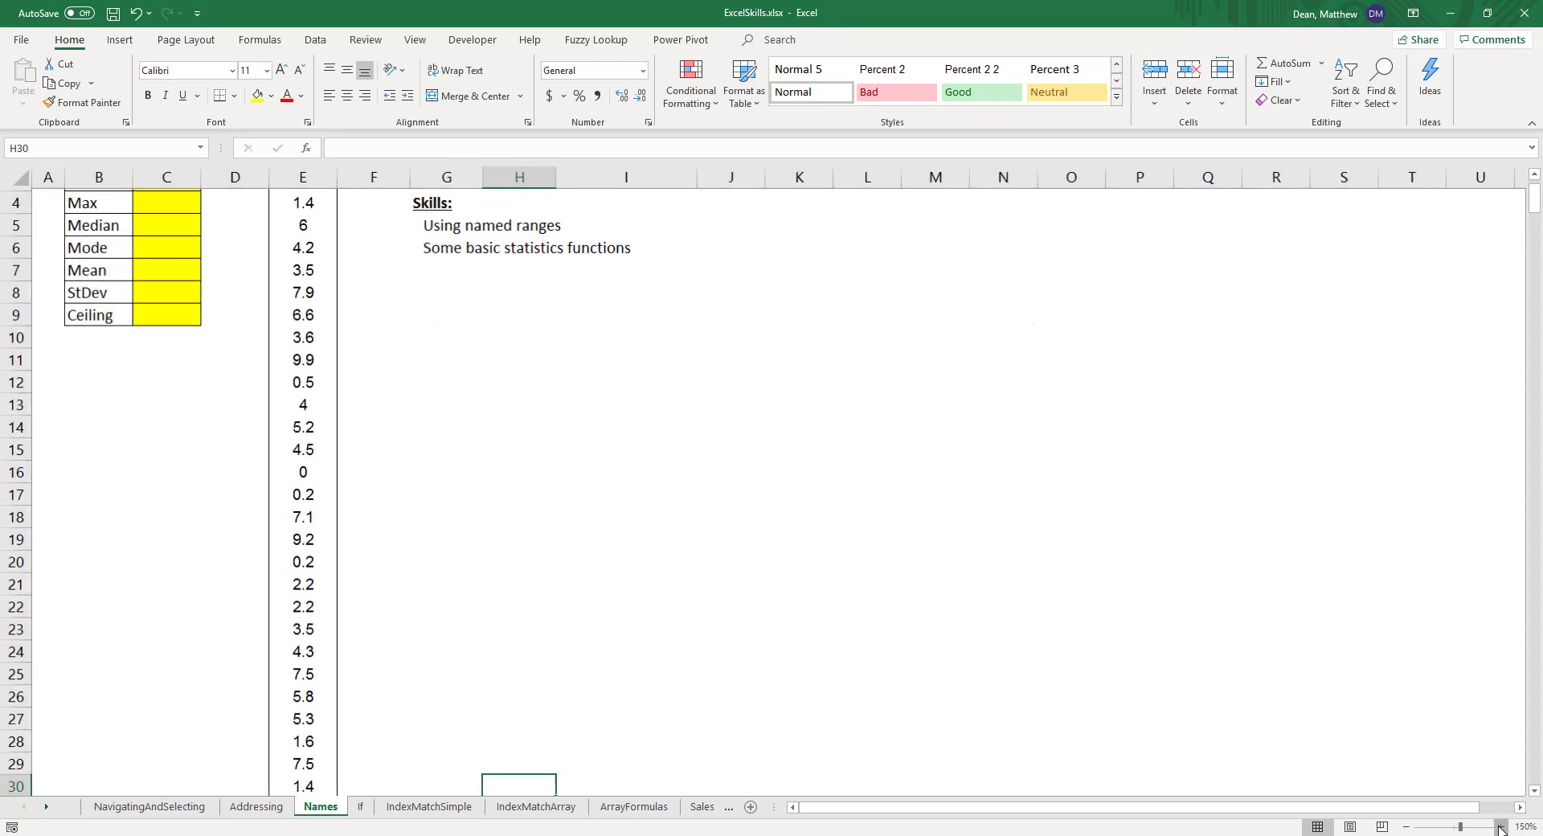
Examine the statistic labels in B2:B9 and the blank result cells beside them
left_click(1501, 829)
left_click(1501, 829)
scroll(630, 521, "up", 3)
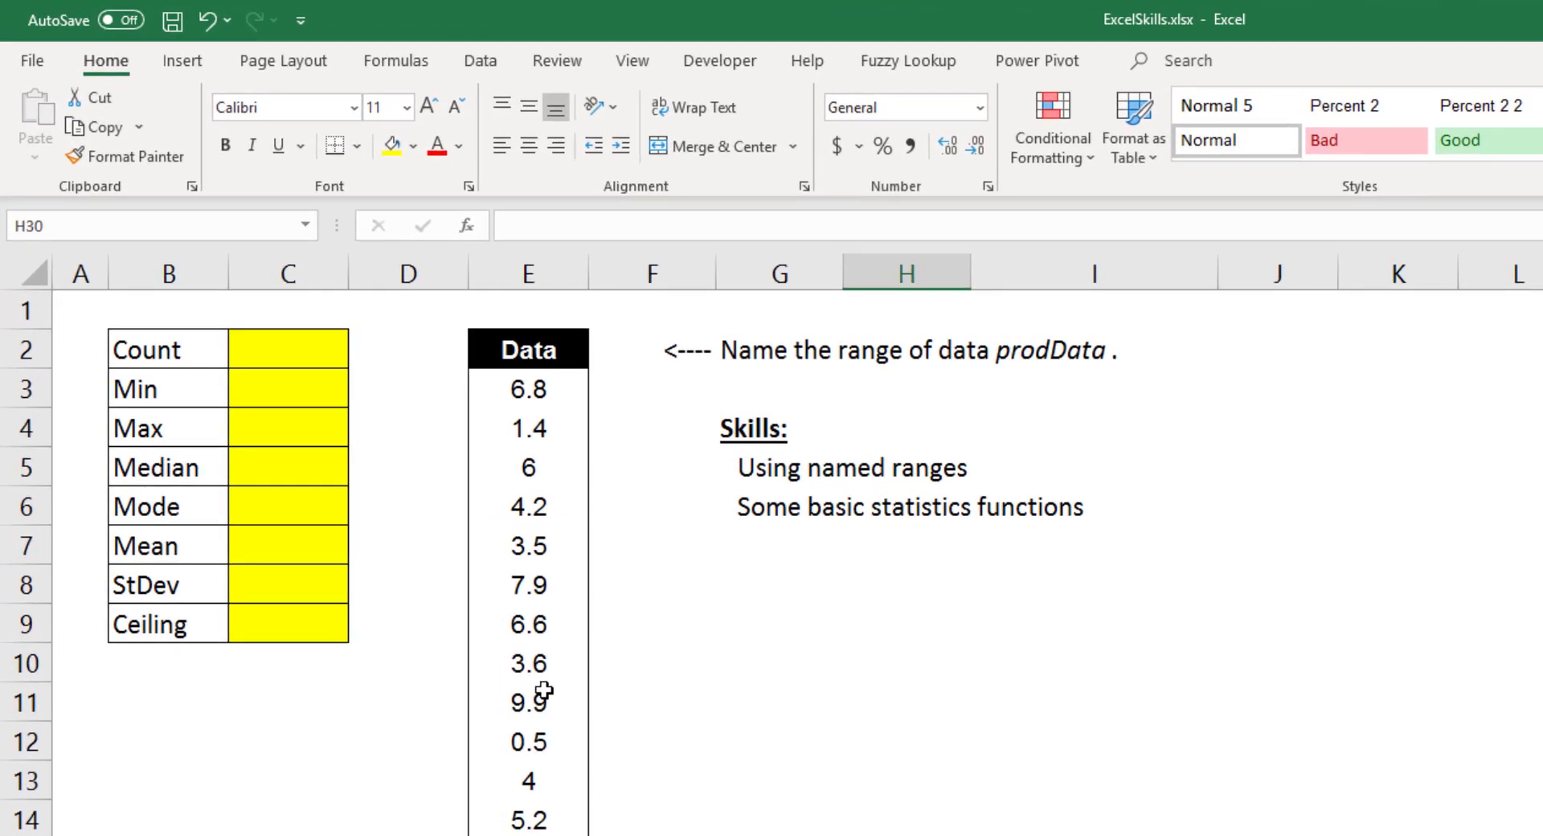
left_click(329, 351)
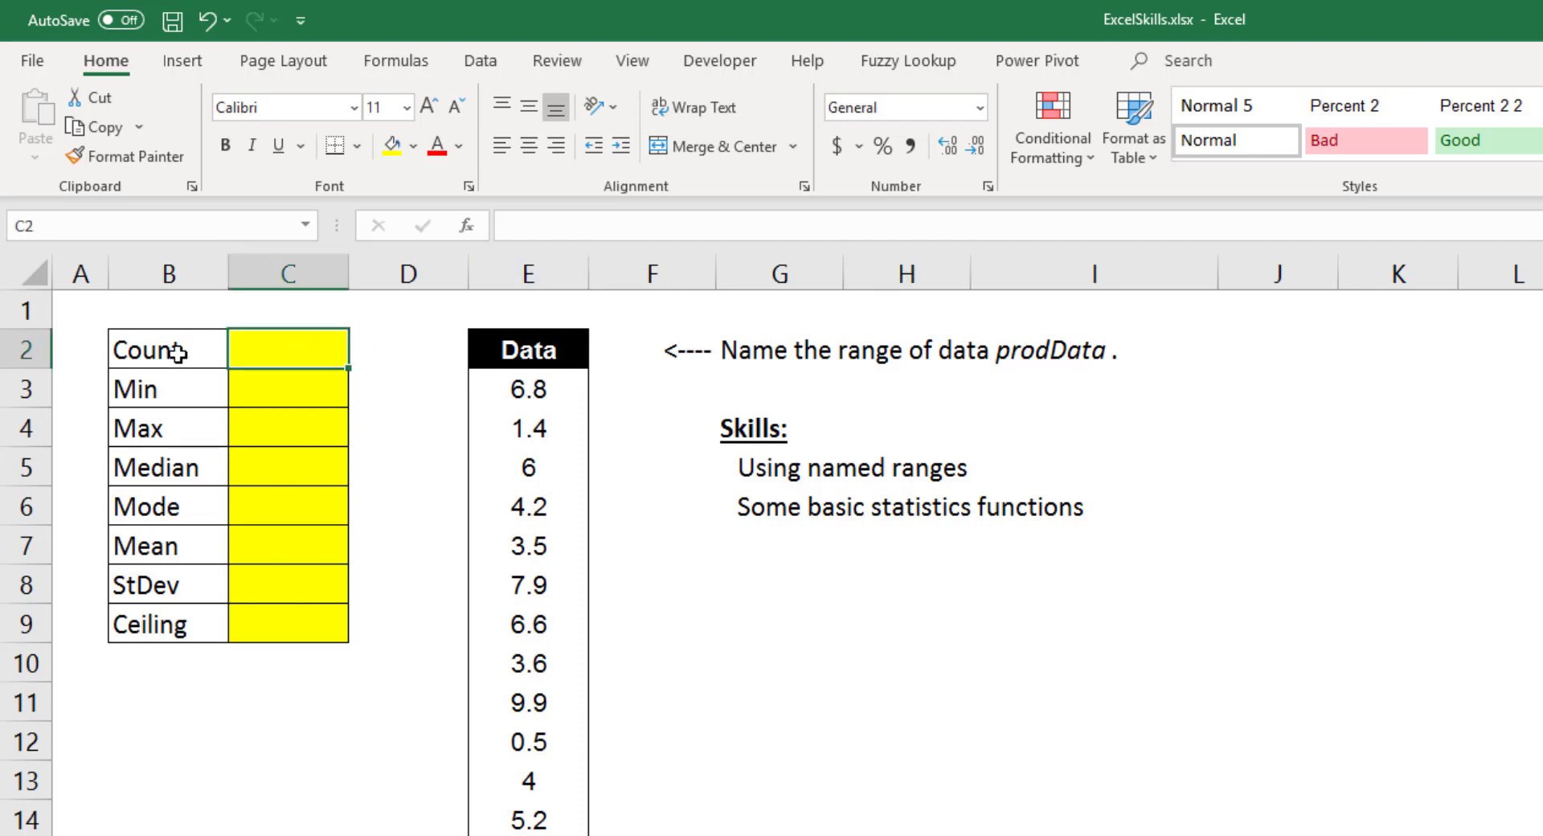
left_click_drag(172, 350, 148, 617)
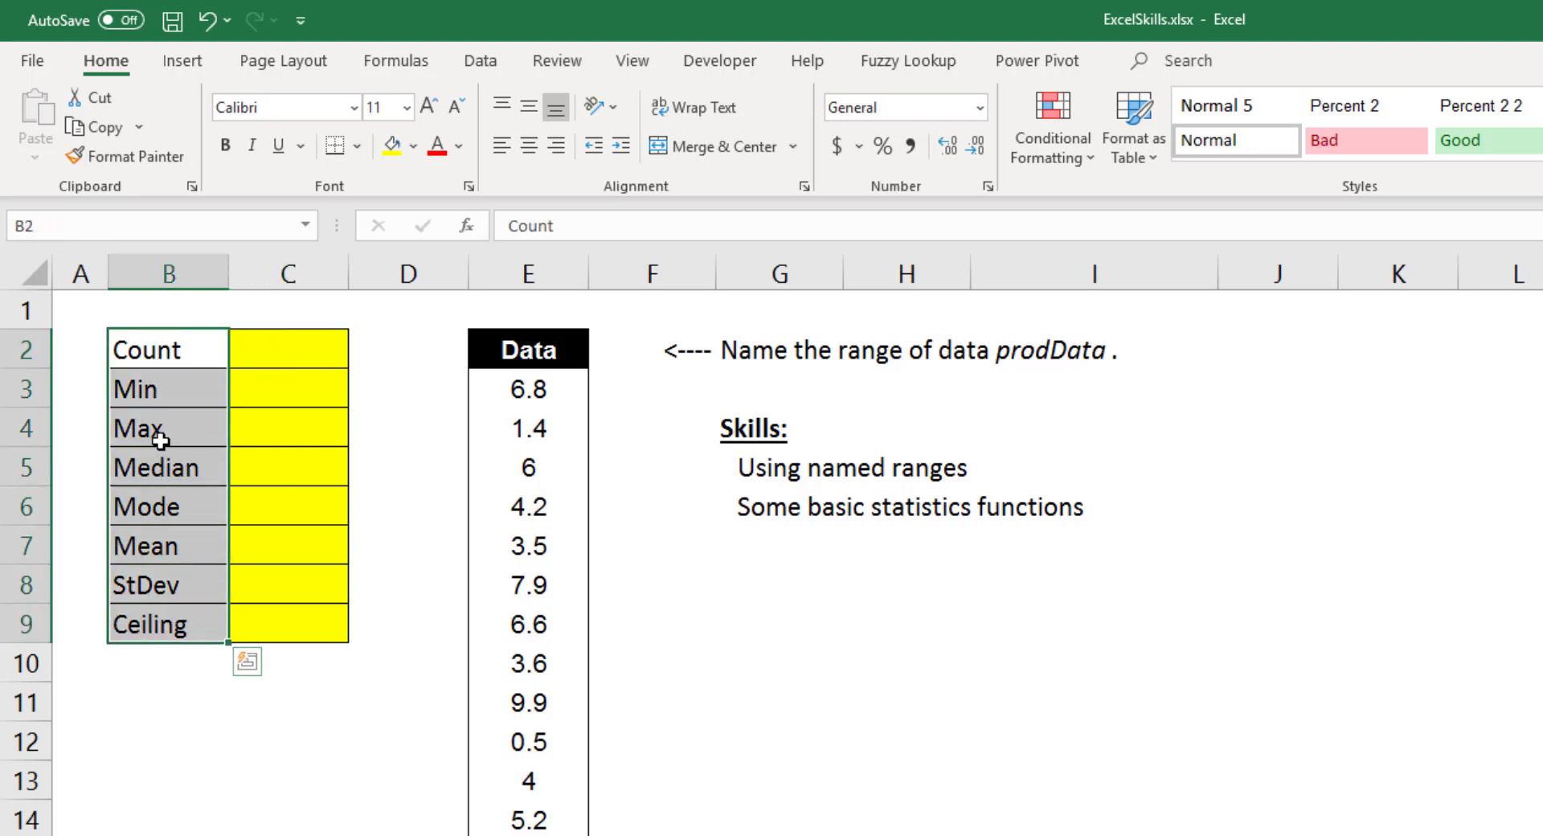
left_click(155, 354)
left_click_drag(172, 386, 164, 447)
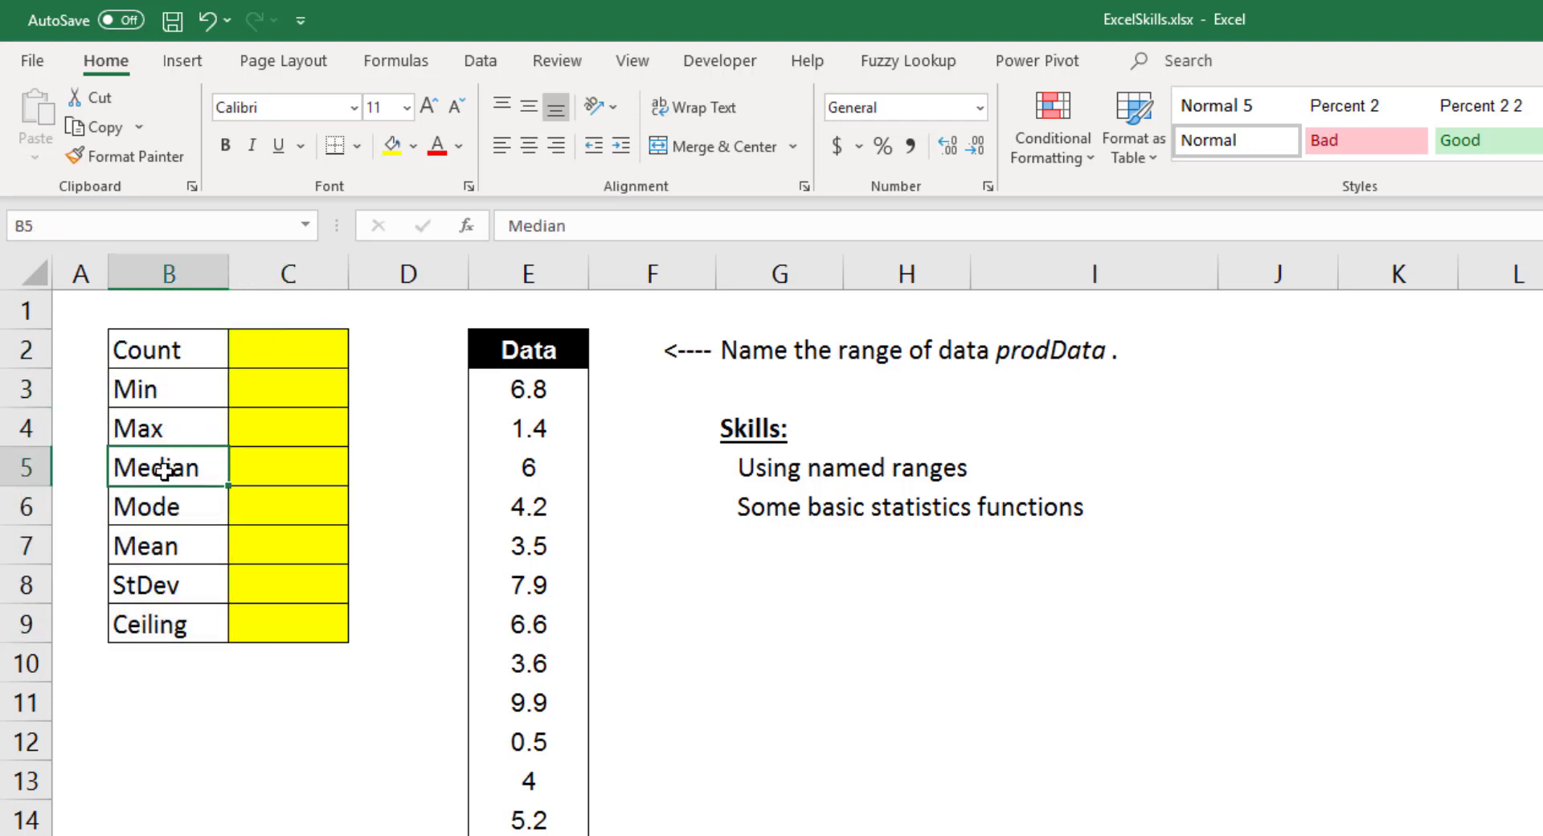
left_click(172, 508)
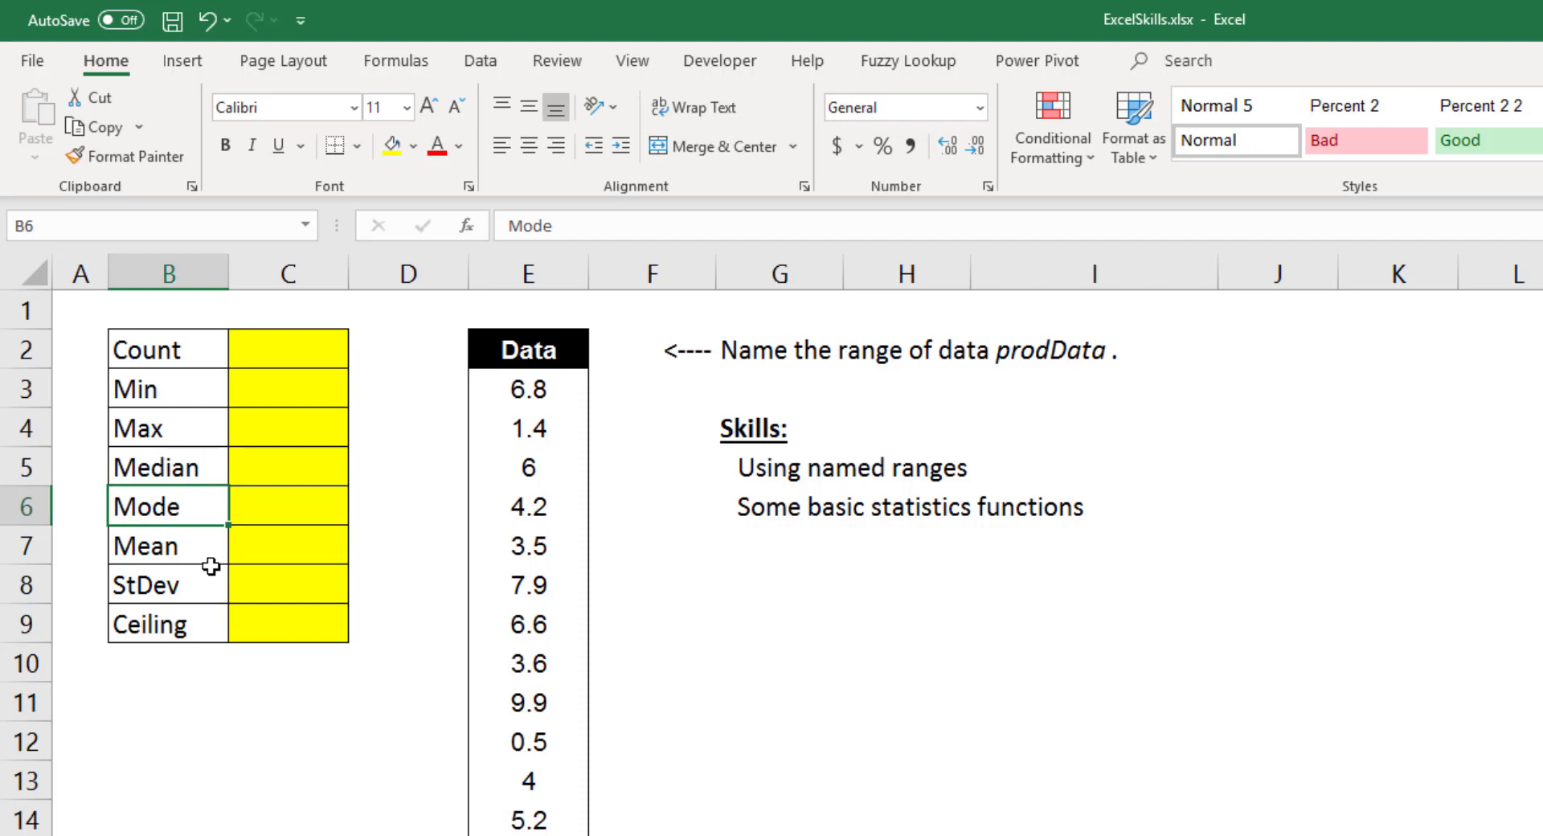
Enter =COUNT($E$3:$E$542) in C2 to count the data values with an absolute range reference
left_click(294, 348)
type("=")
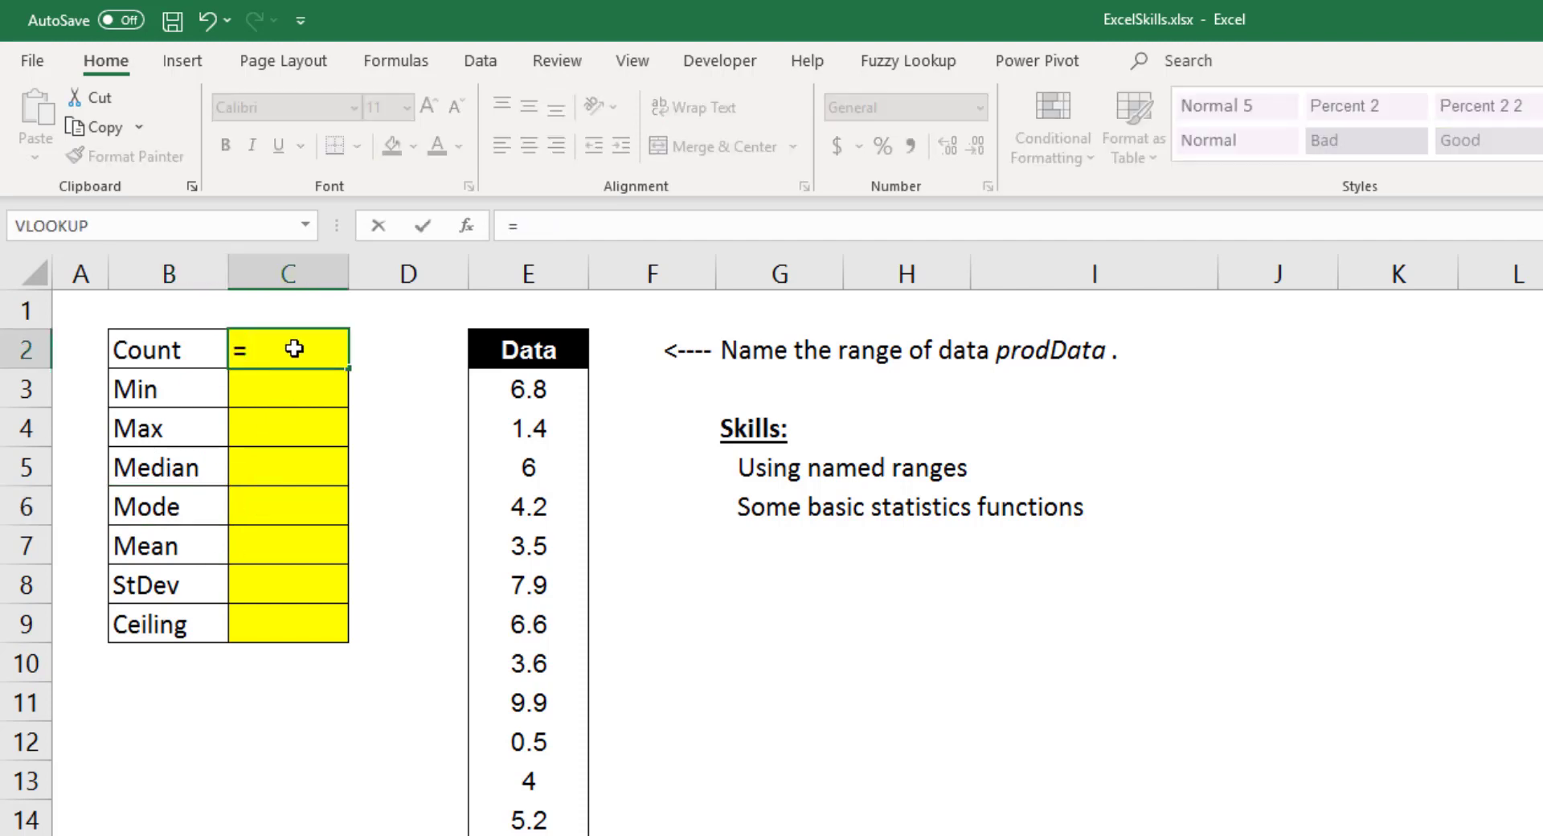
type("count(")
key("Right")
key("Right")
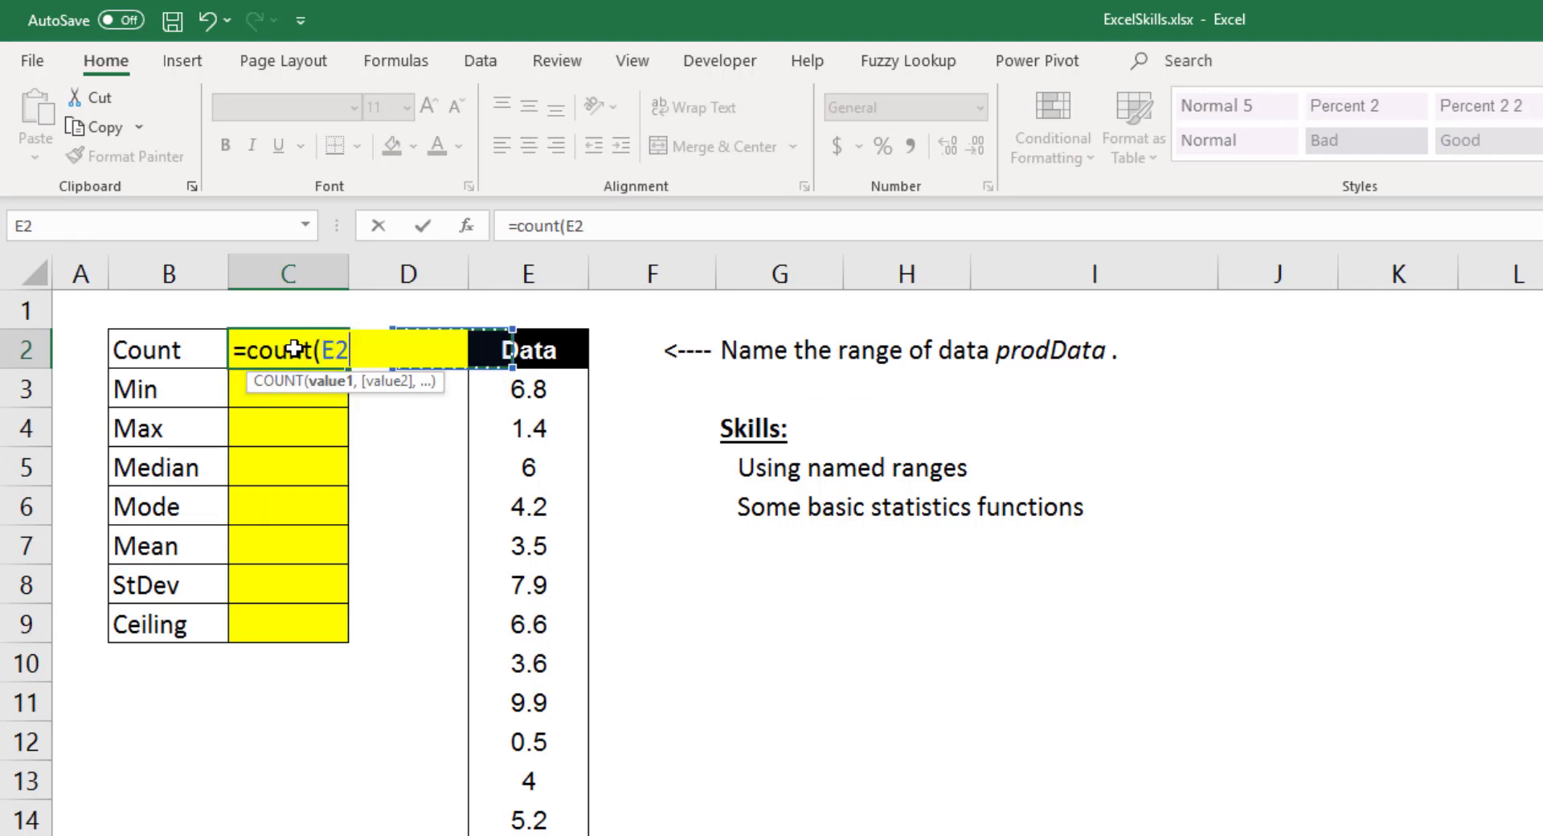
key("Down")
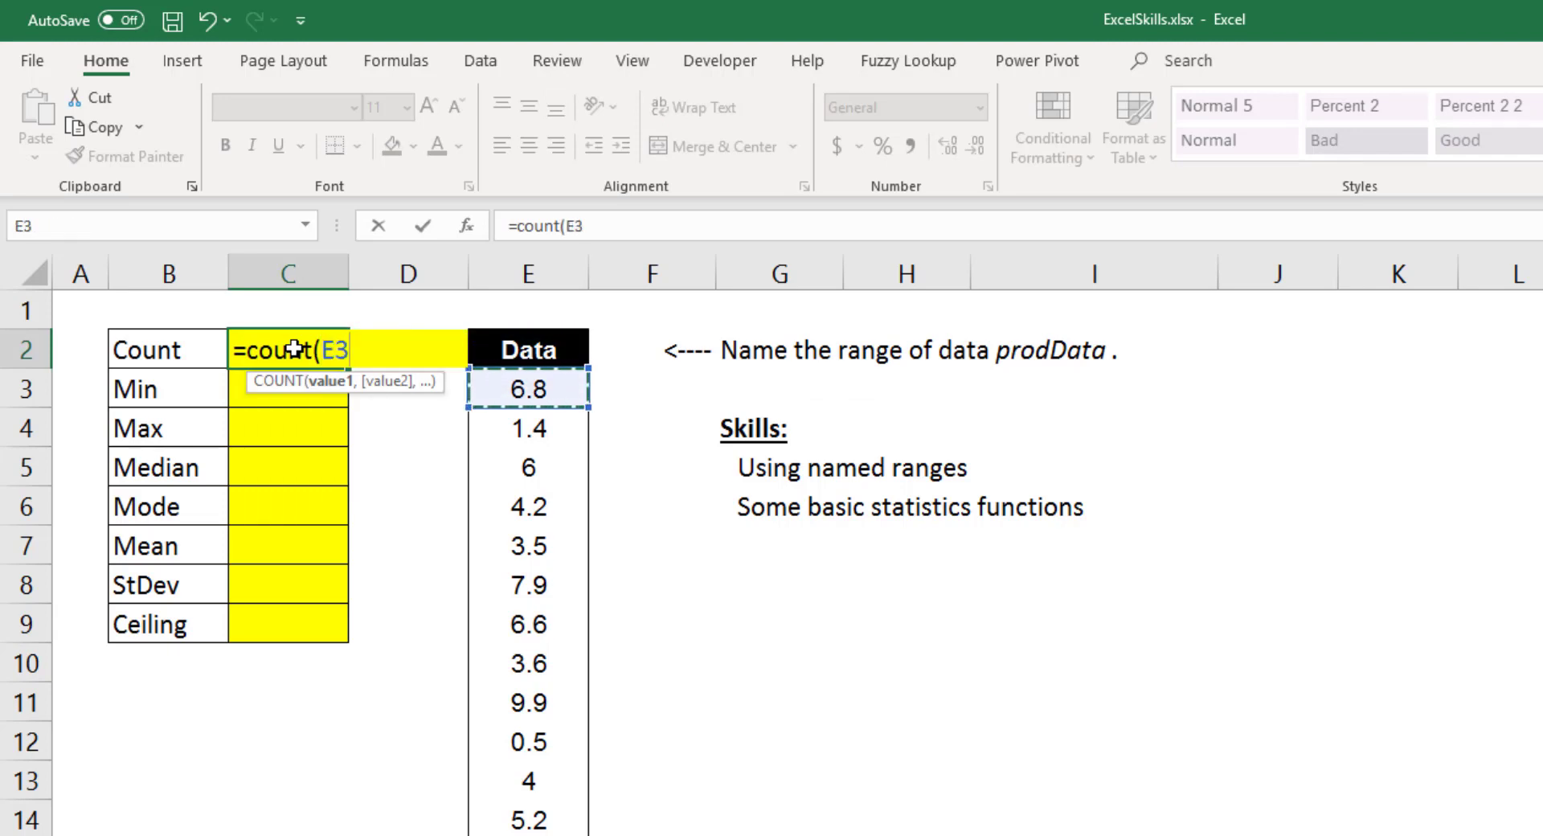
key("ctrl+shift+Down")
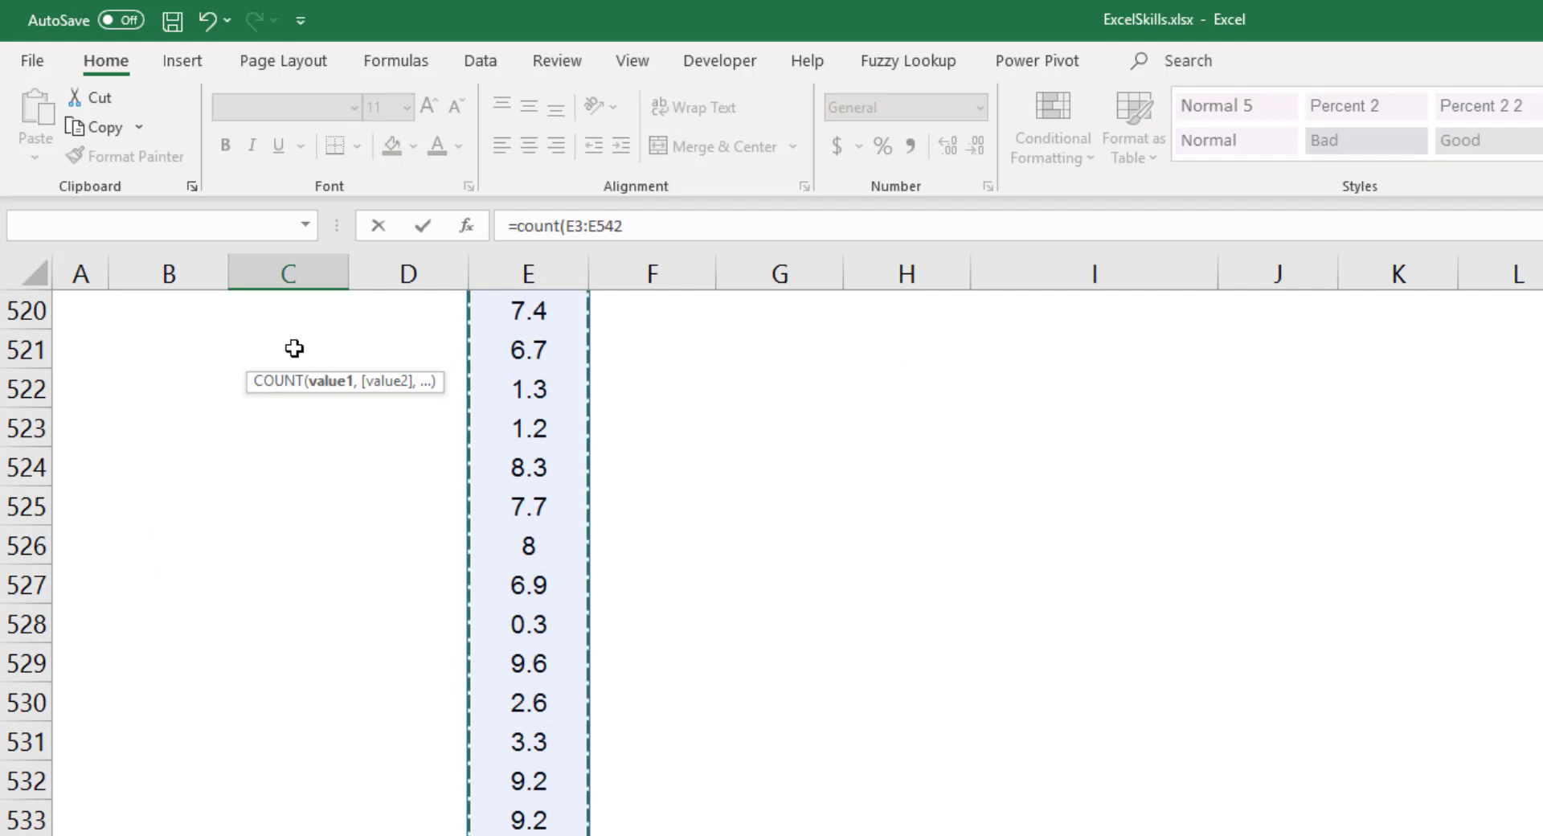
key("F4")
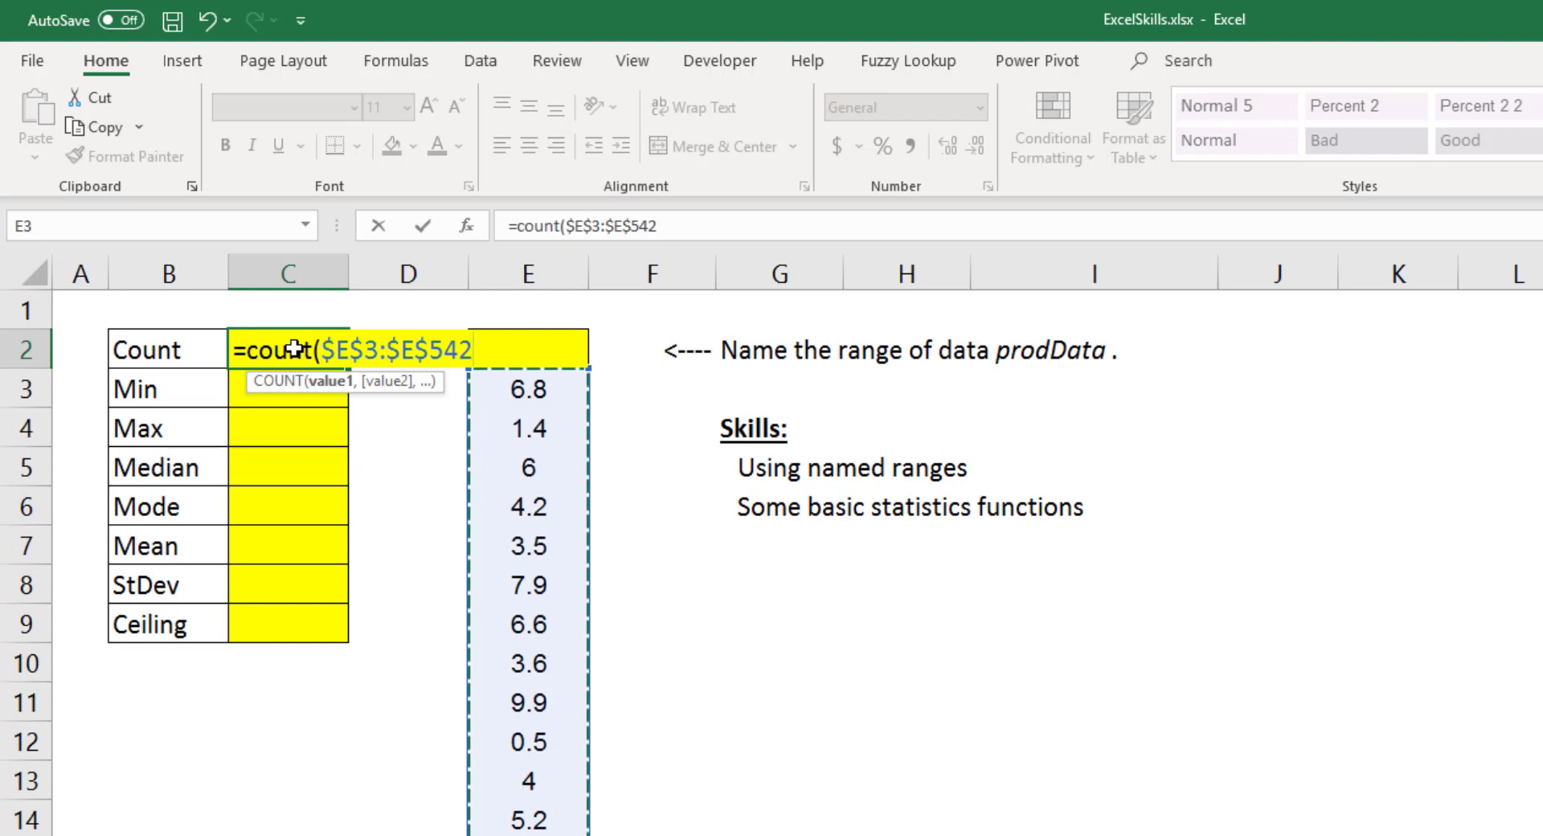
type(")")
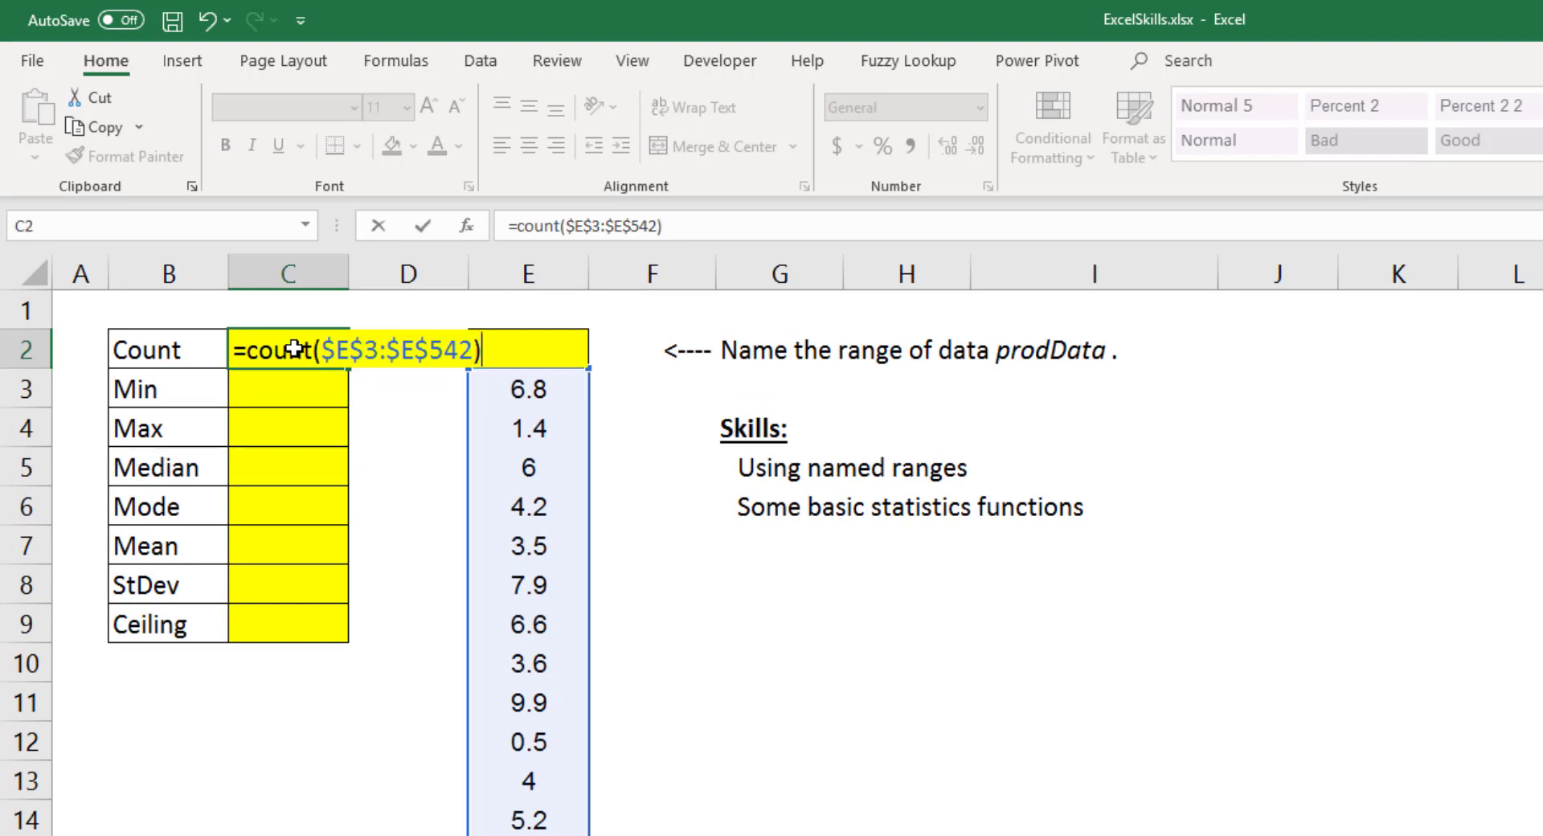
key("Return")
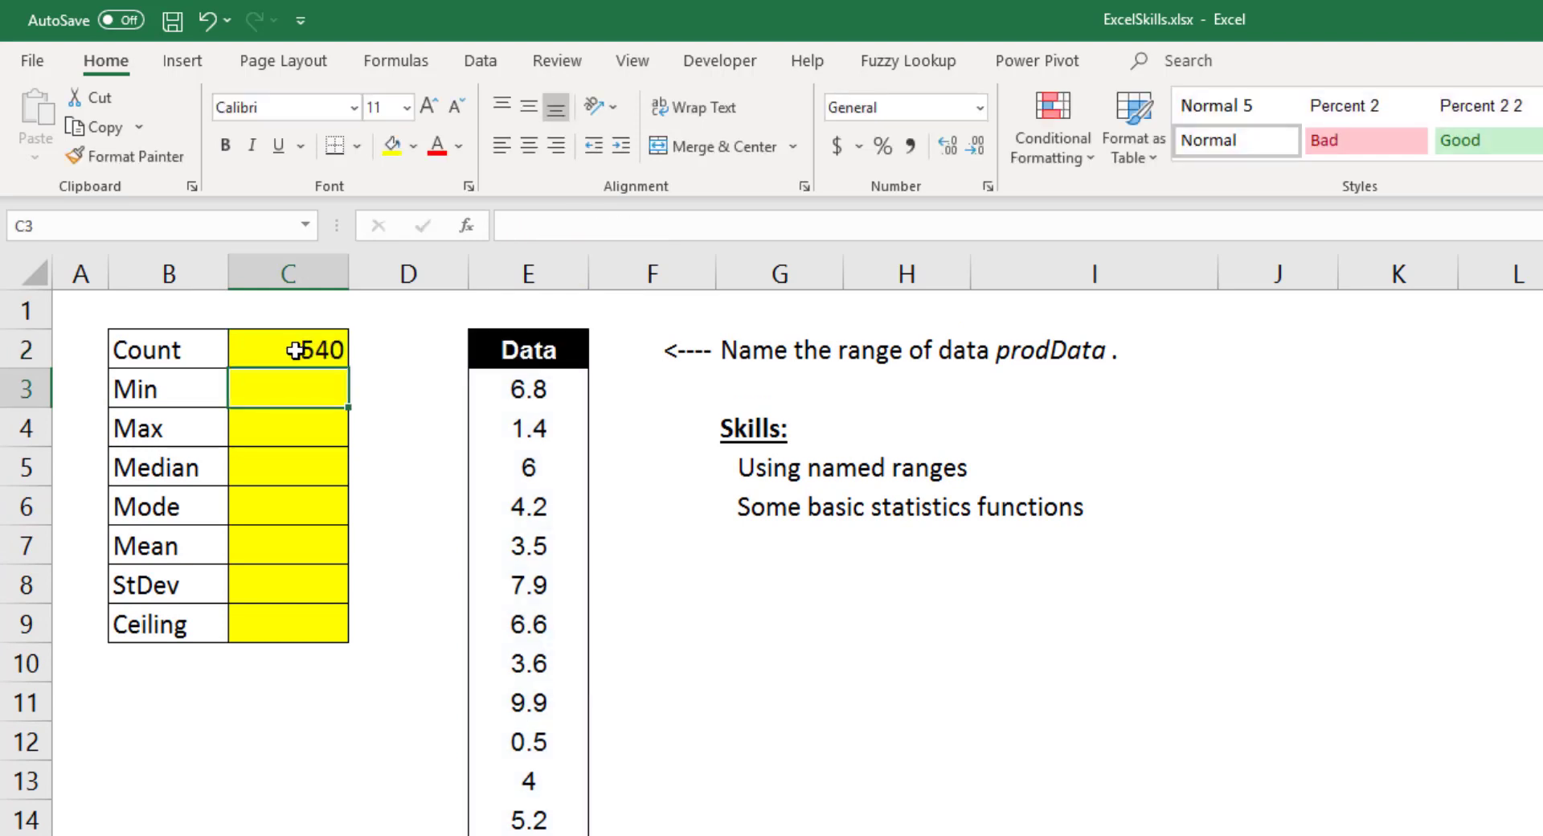
Fill the Count formula from C2 down to C5, and change the function in C3 to MIN
left_click(294, 350)
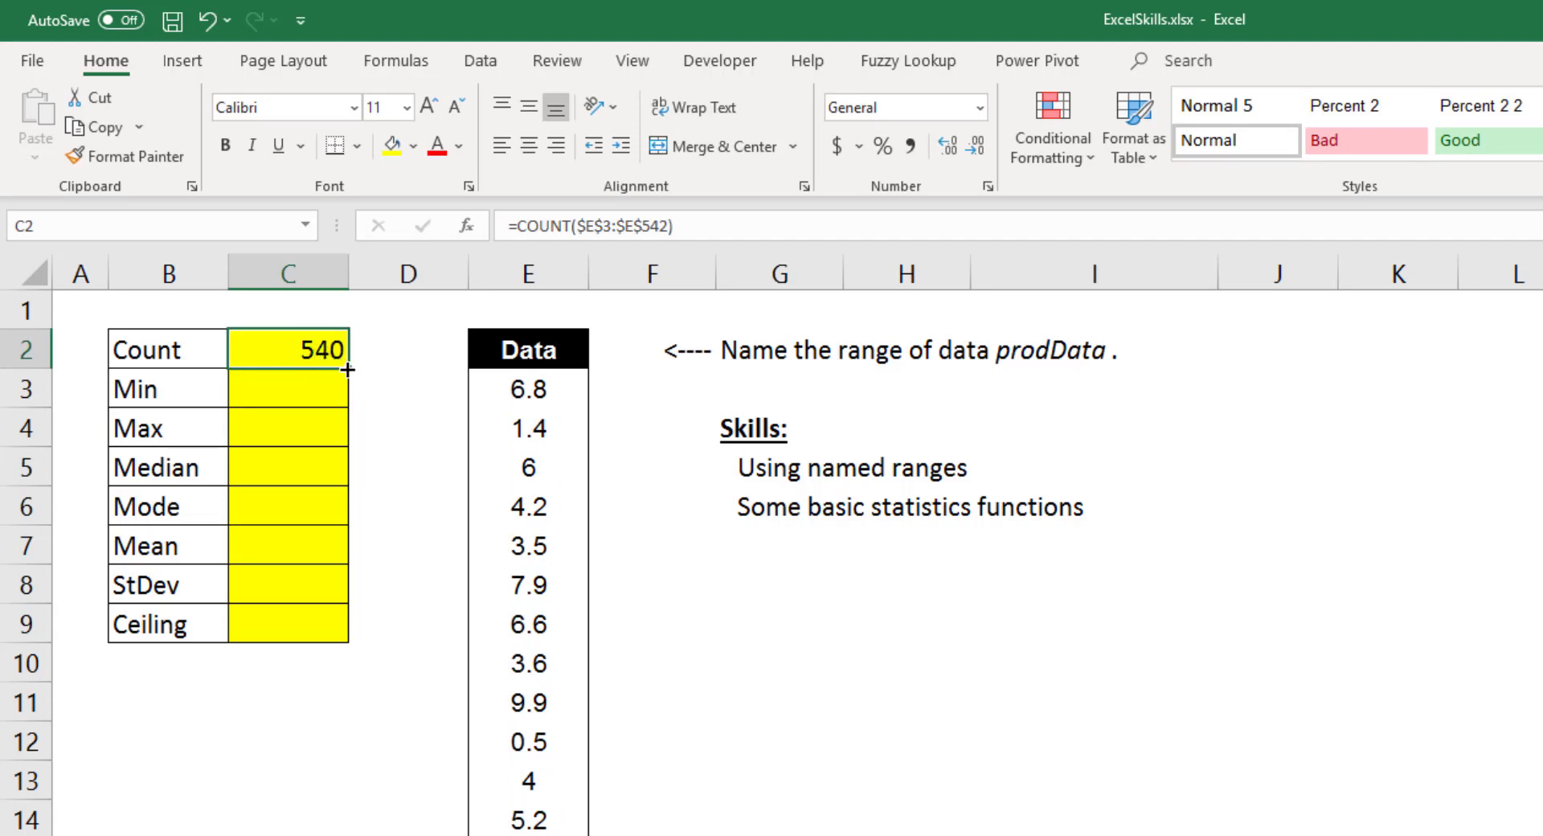
left_click_drag(349, 369, 355, 486)
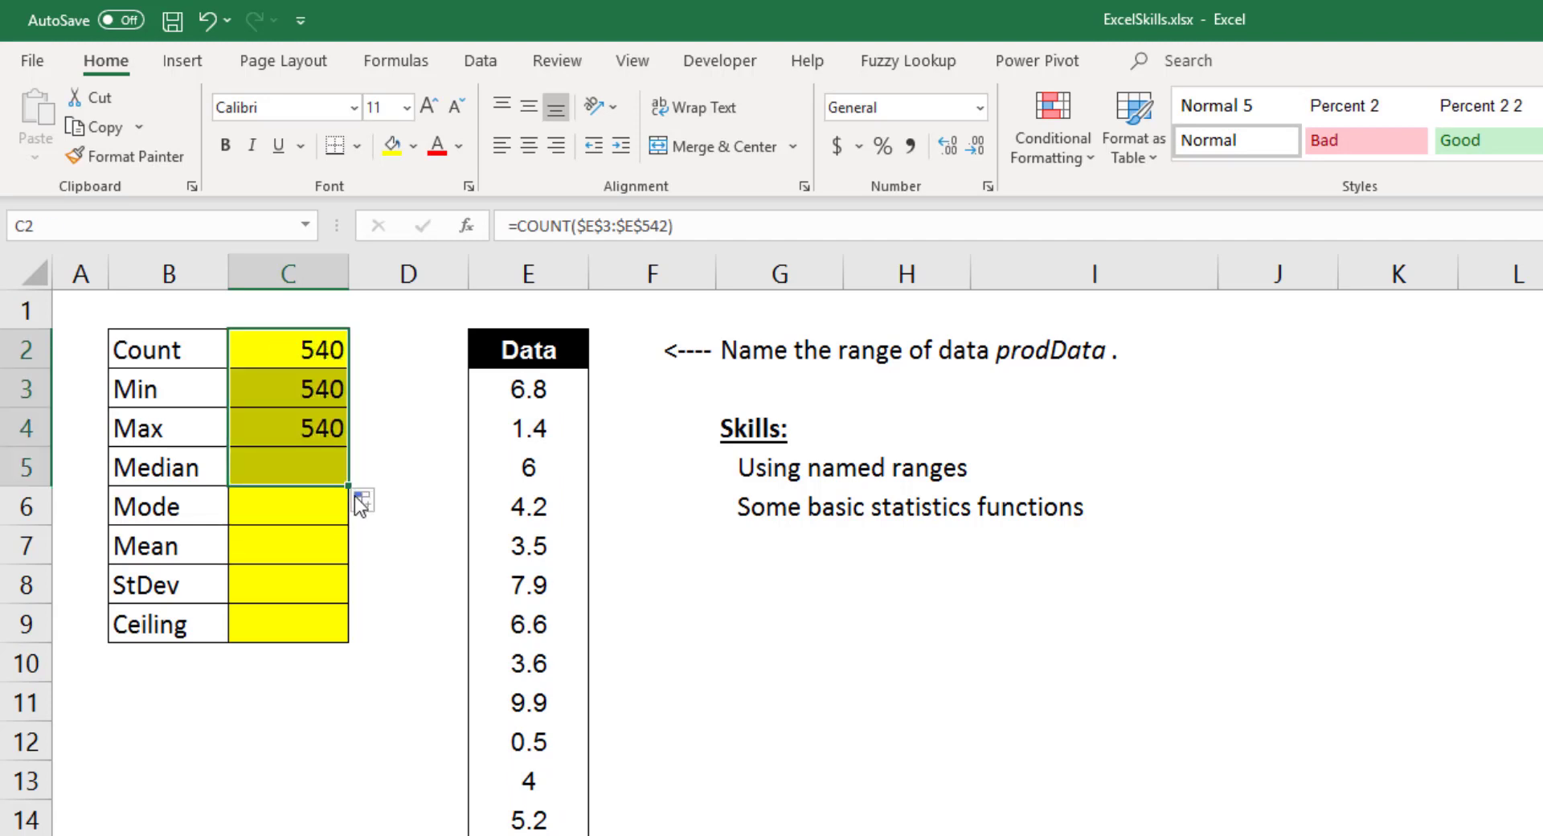
double_click(310, 377)
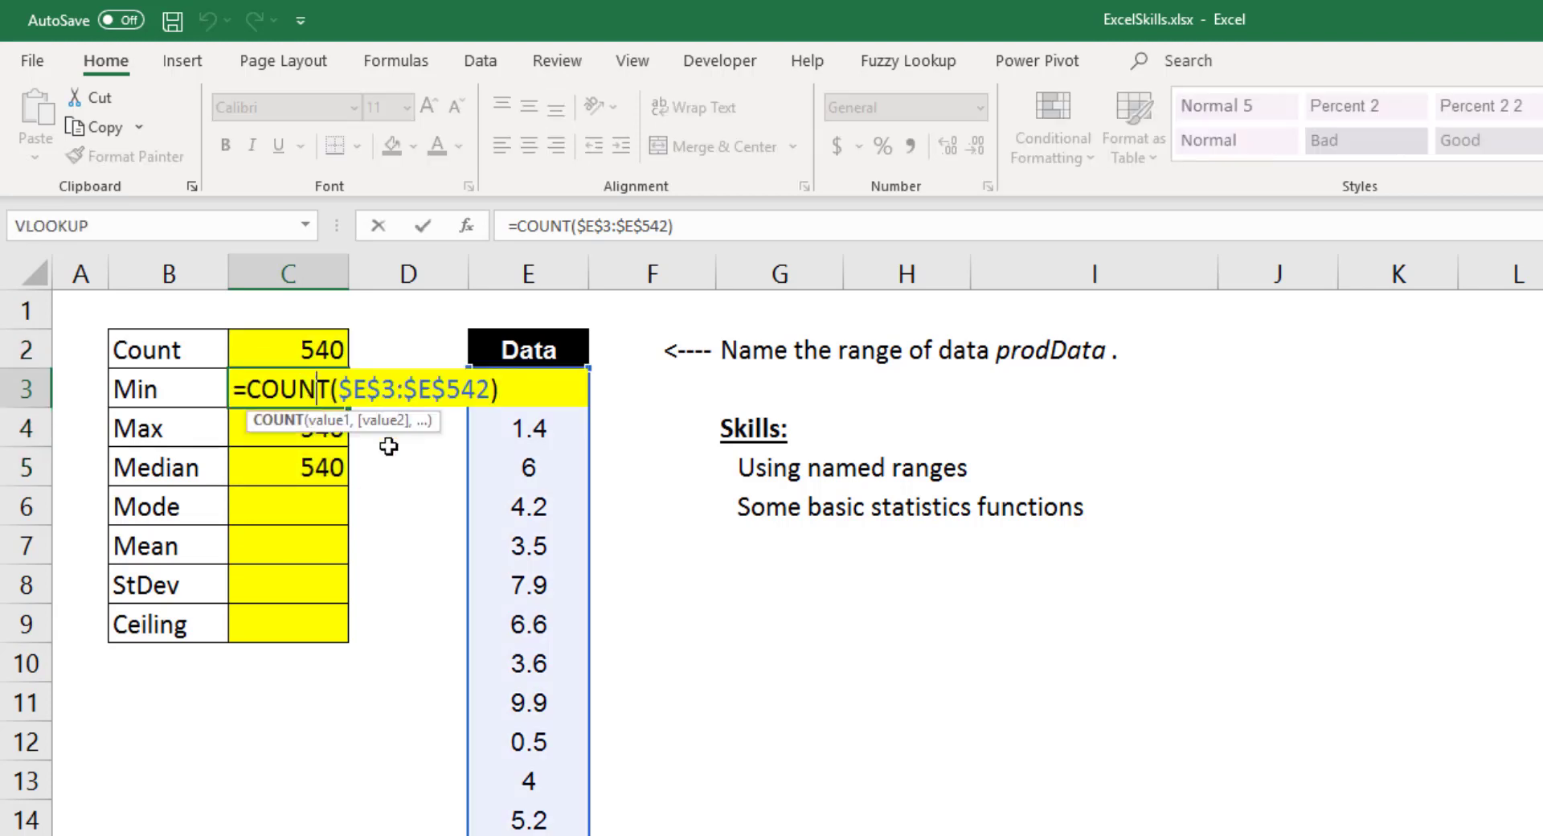
left_click(333, 391)
key("BackSpace")
key("BackSpace")
key("BackSpace")
key("BackSpace")
key("BackSpace")
type("min")
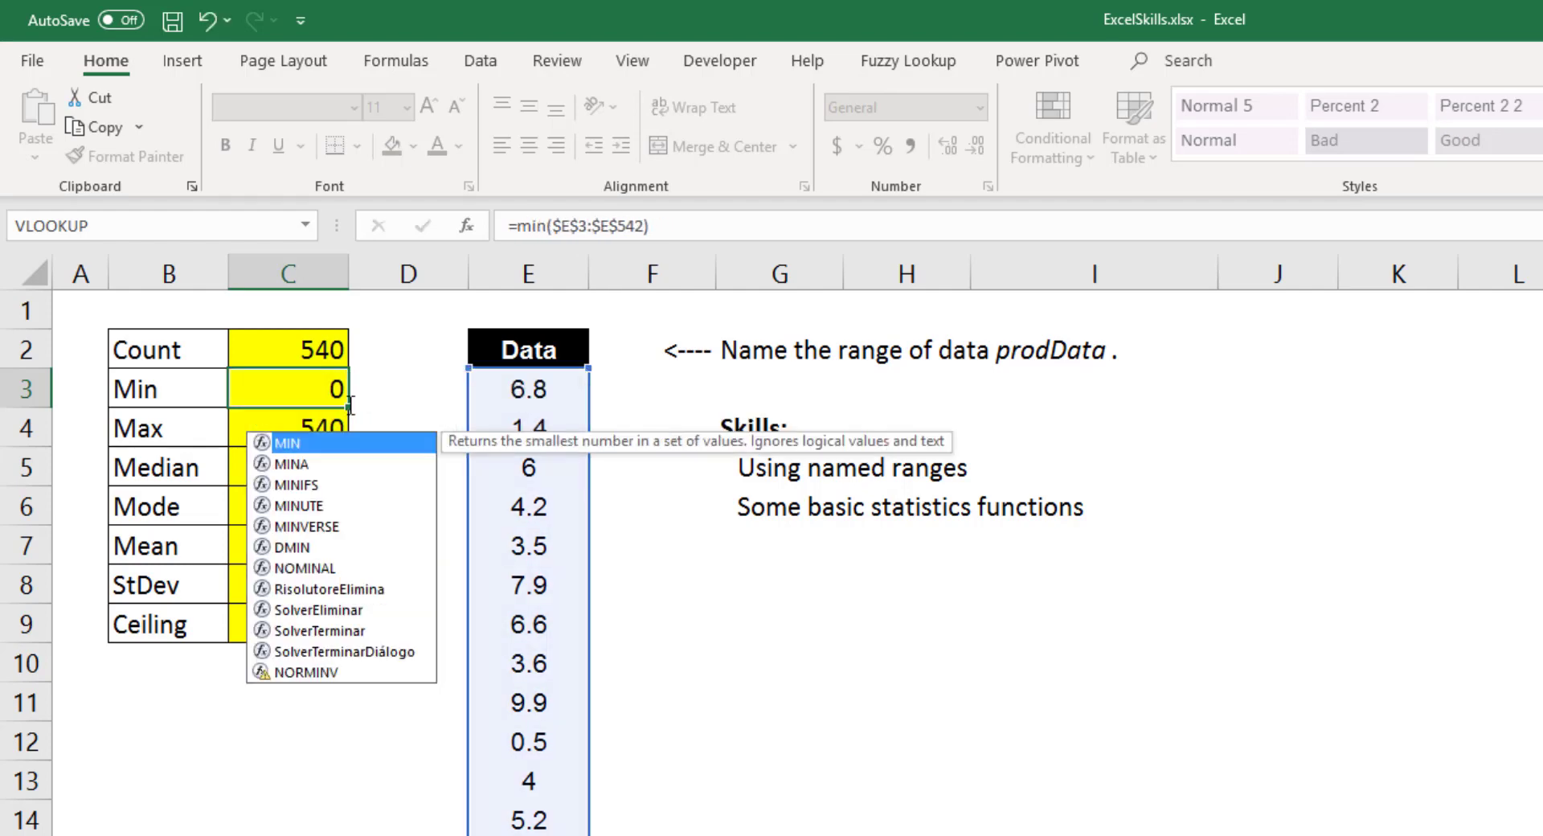
key("Return")
Change the function in C4 from COUNT to MAX, keeping the $E$3:$E$542 range
double_click(334, 428)
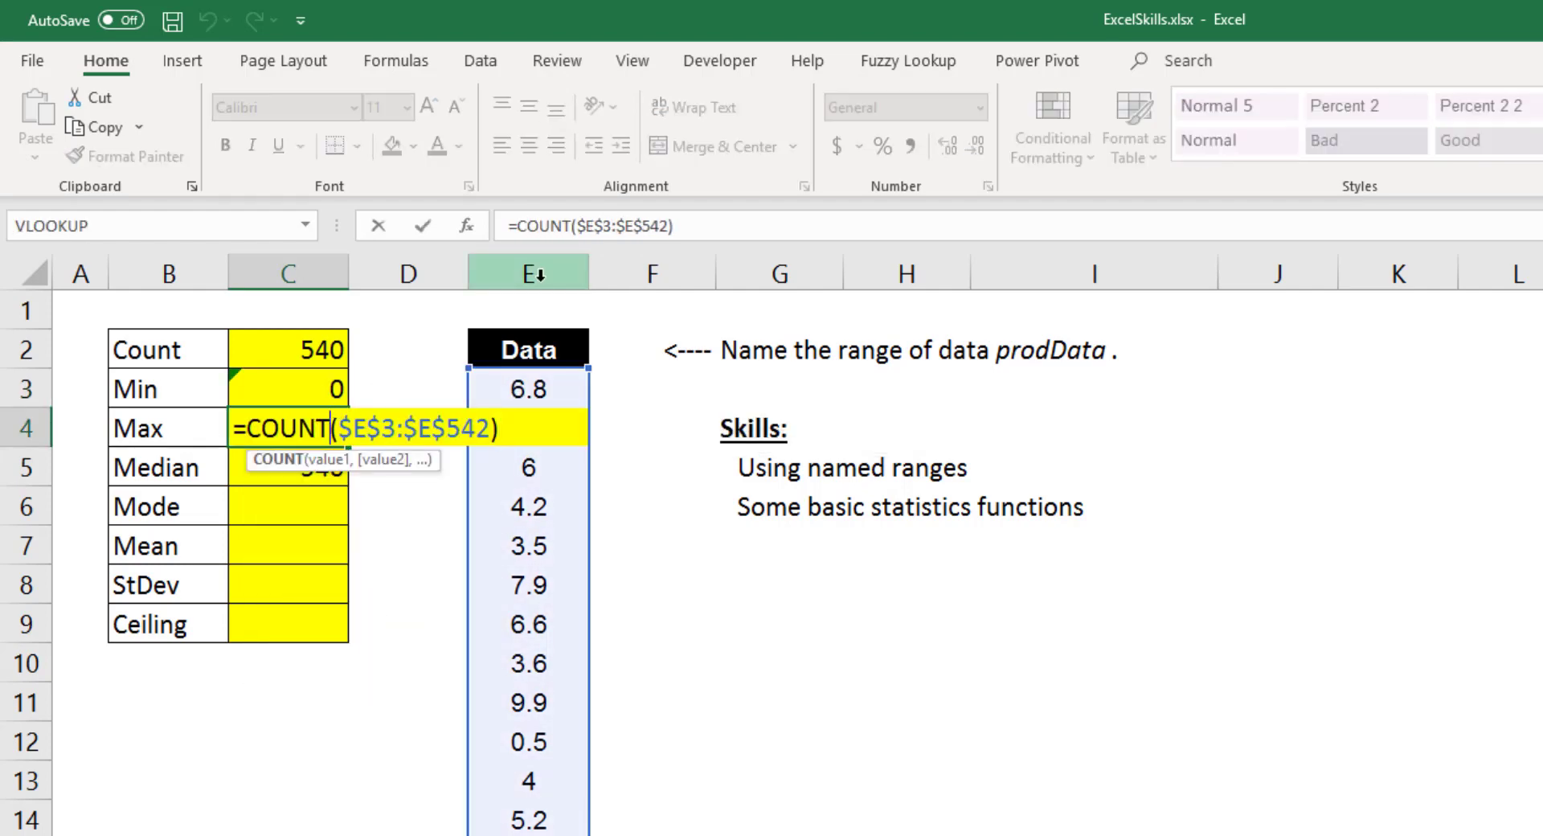
left_click(574, 228)
key("BackSpace")
key("BackSpace")
key("BackSpace")
key("BackSpace")
key("BackSpace")
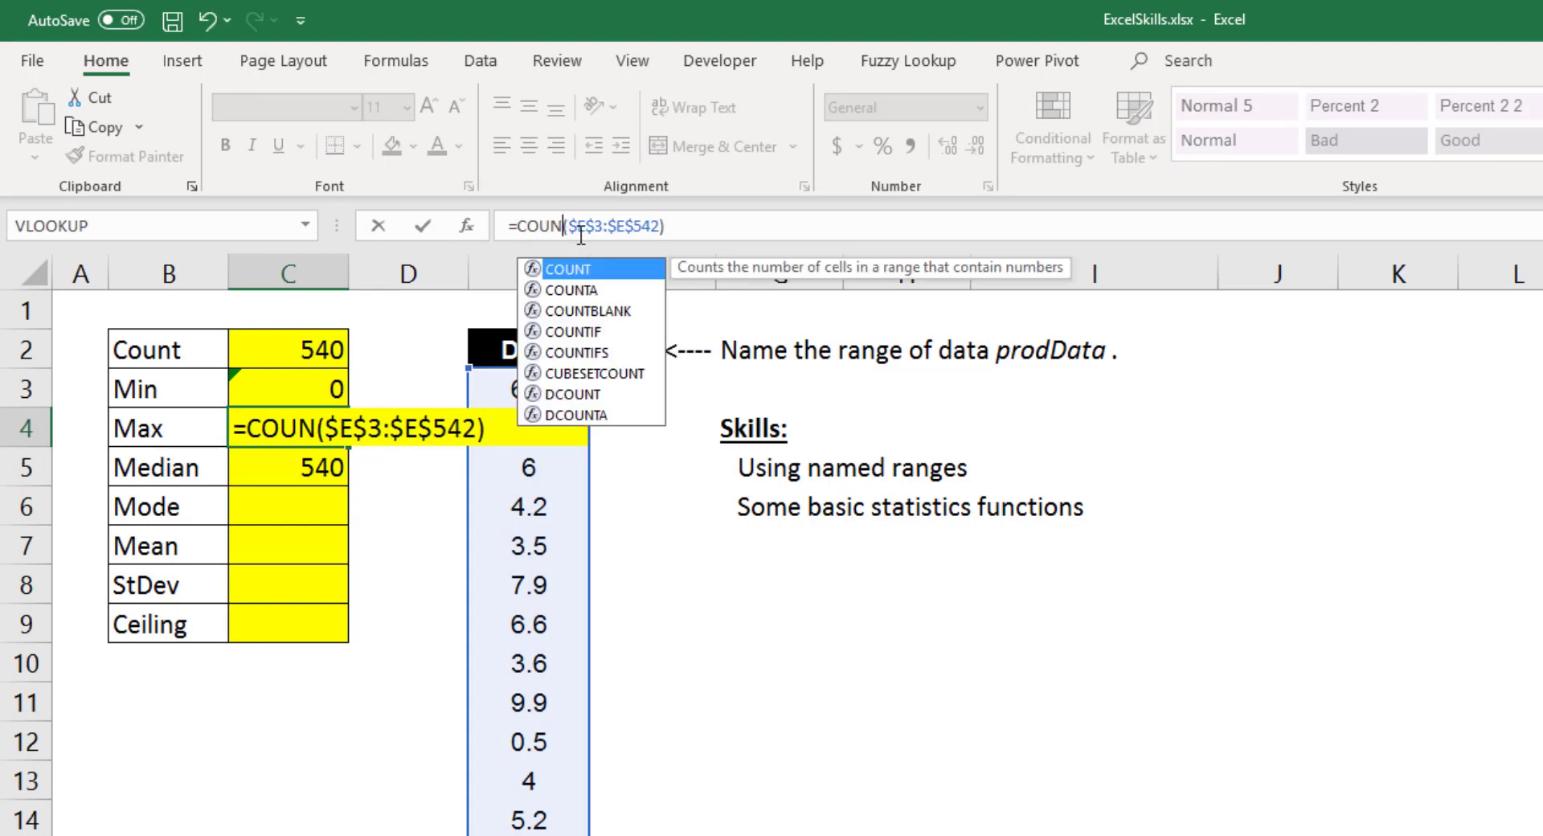
type("nma")
key("BackSpace")
key("BackSpace")
key("BackSpace")
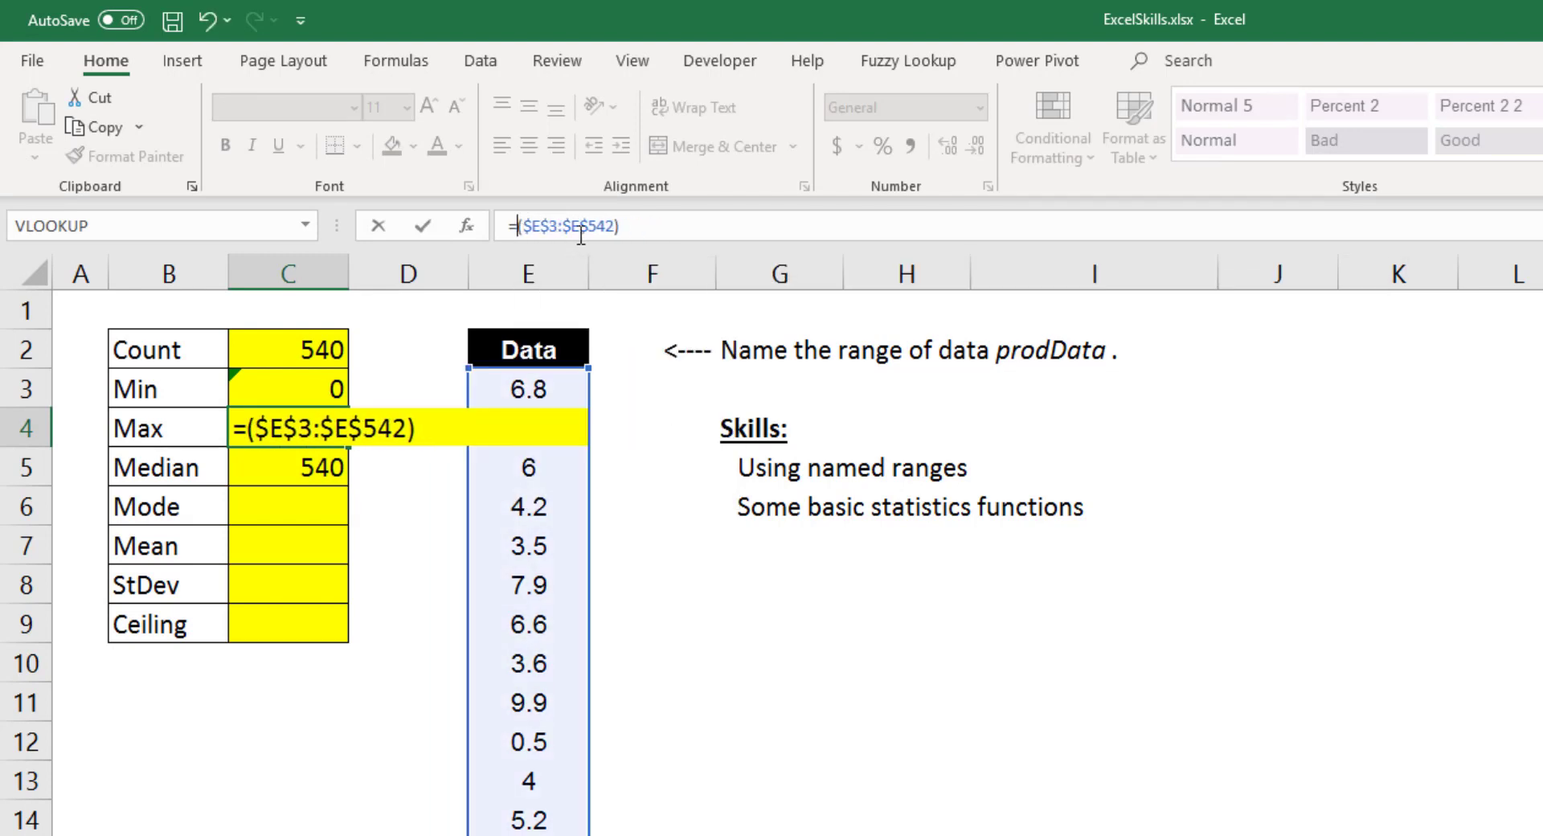
type("max")
key("Return")
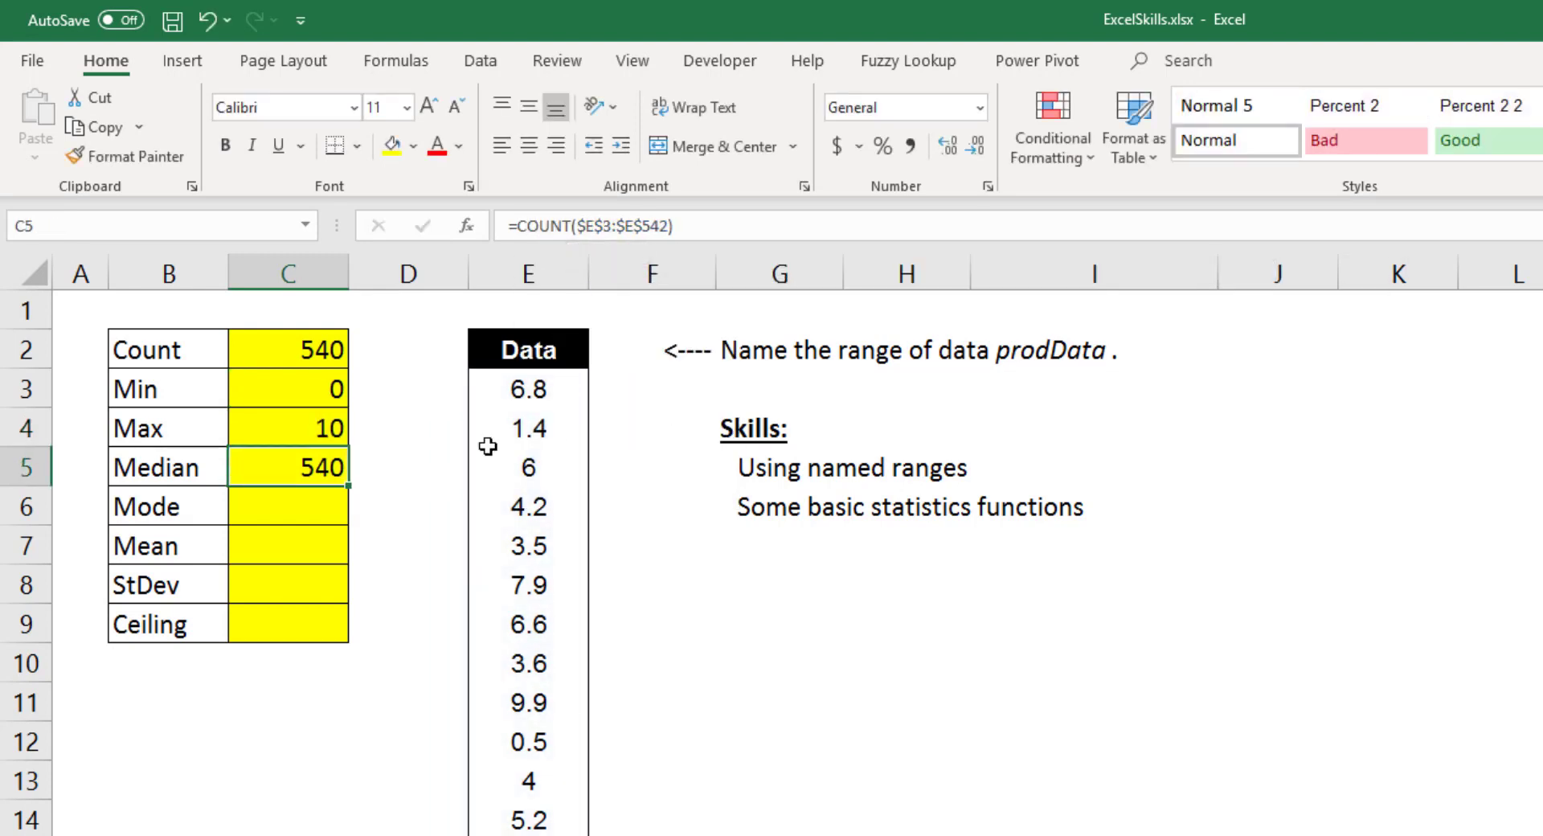
Check the Max and Min formulas, and clear the contents of C2:C5
double_click(303, 431)
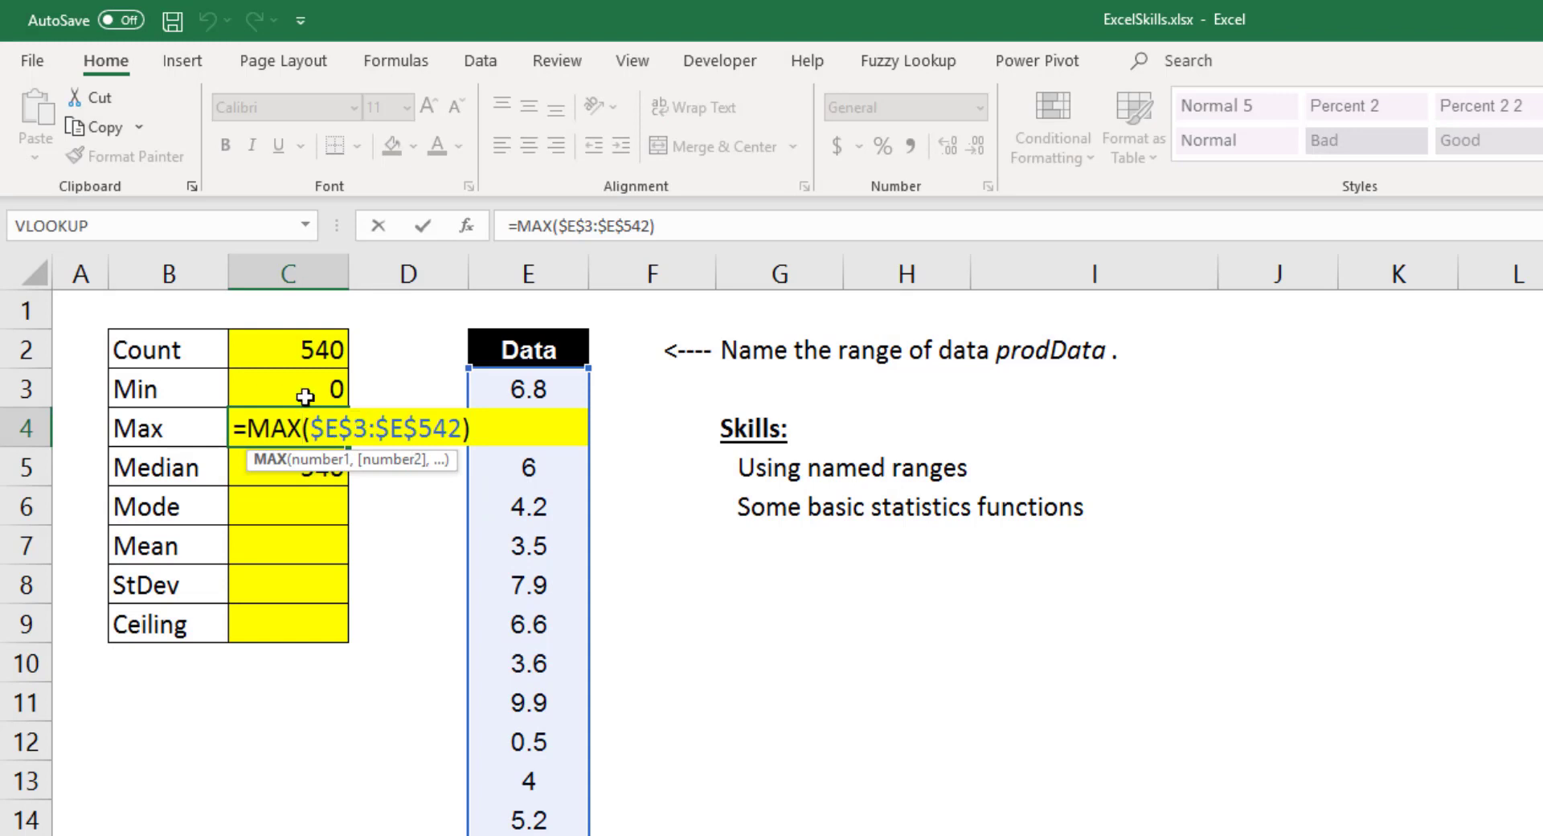
left_click(314, 373)
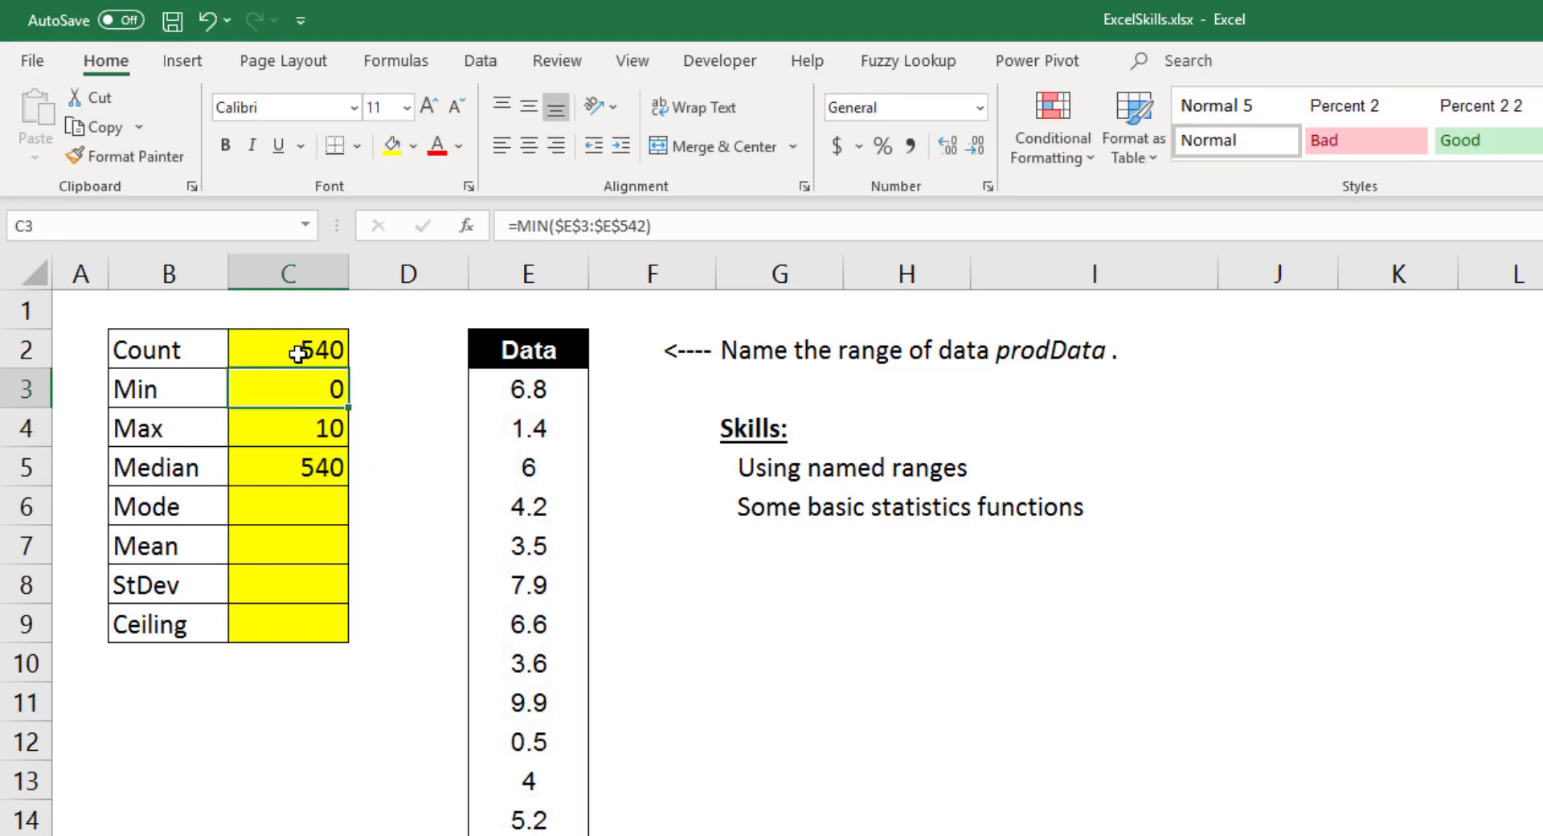
left_click_drag(295, 353, 301, 450)
key("Delete")
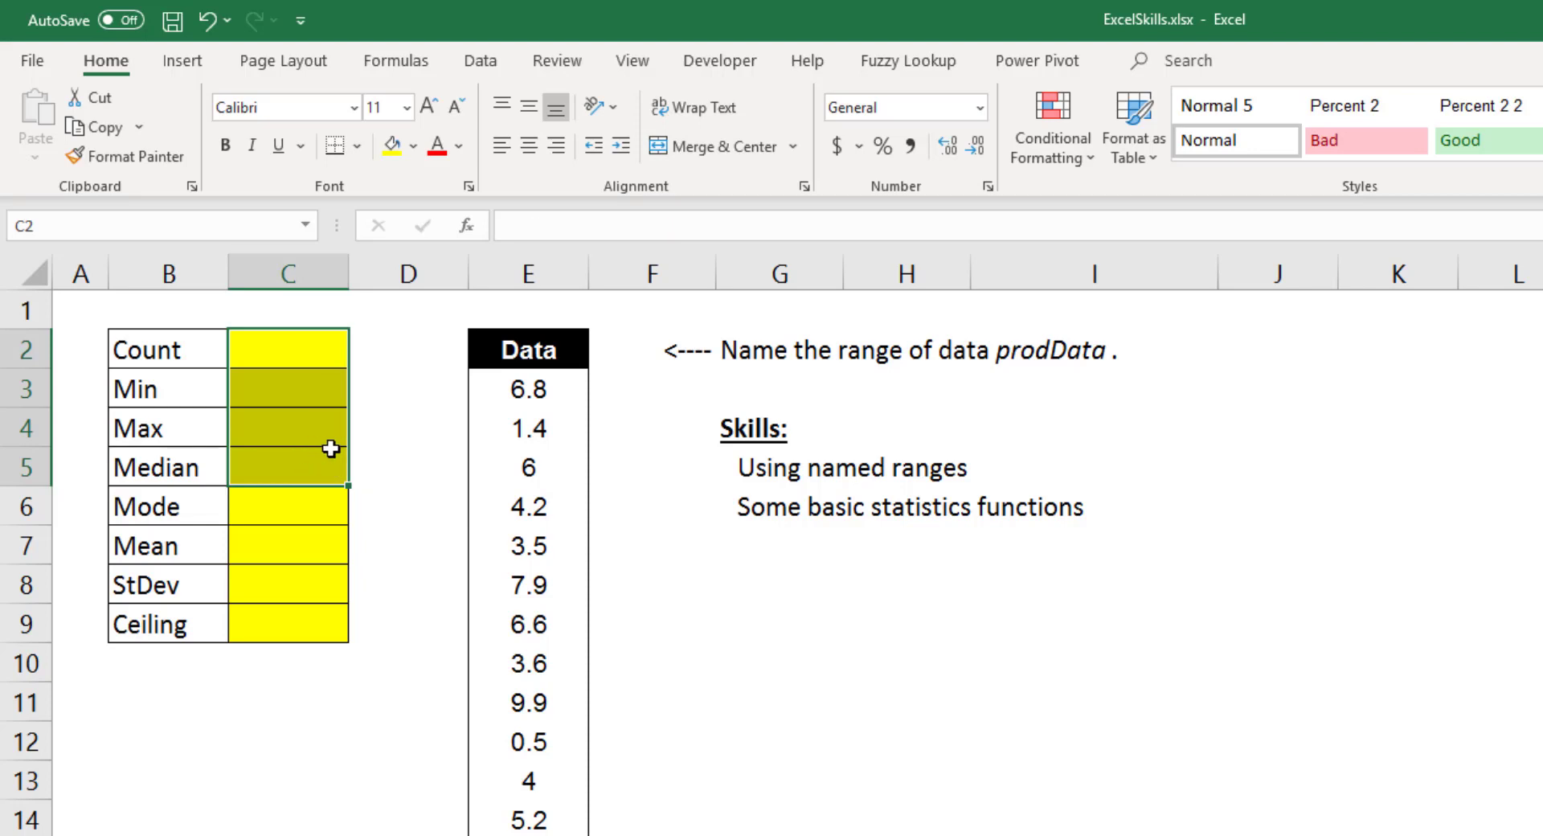
Enter =COUNT(E3:E542) in C2, using a relative reference to the data
left_click(258, 354)
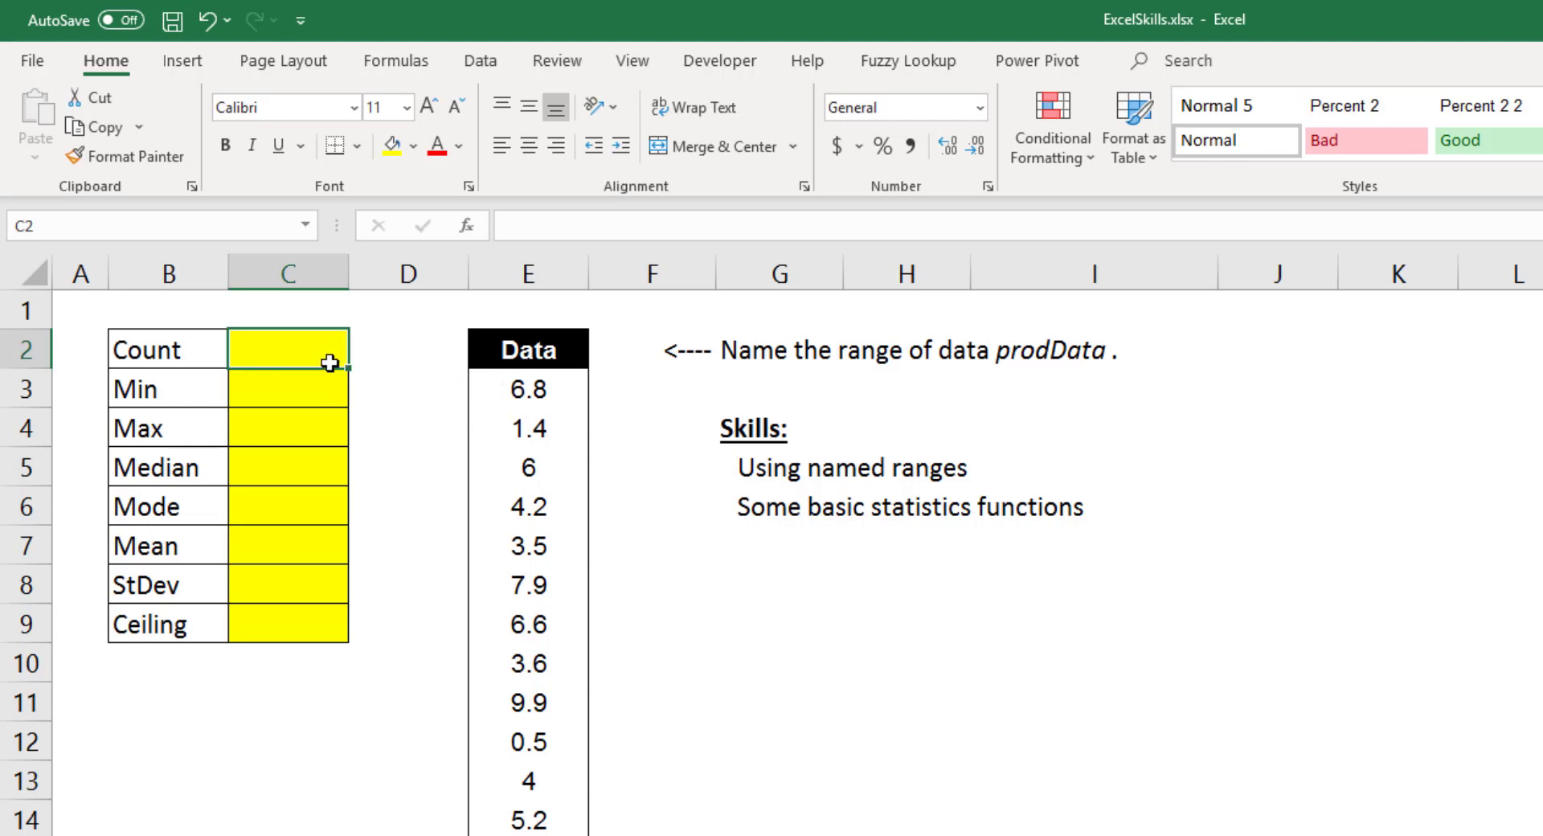
type("=count(")
key("Right")
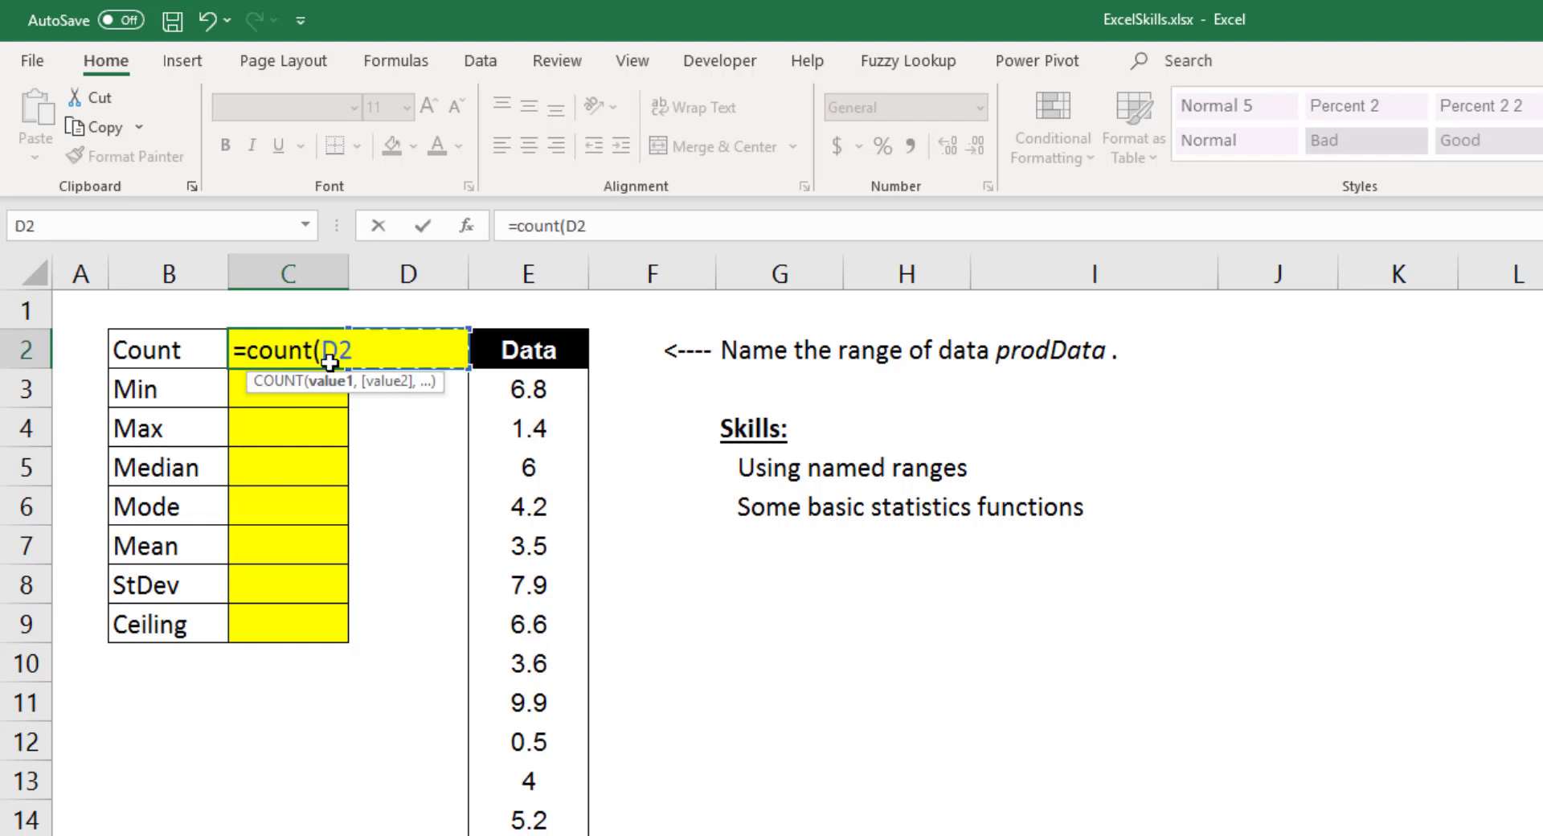
key("Right")
key("Down")
key("ctrl+shift+Down")
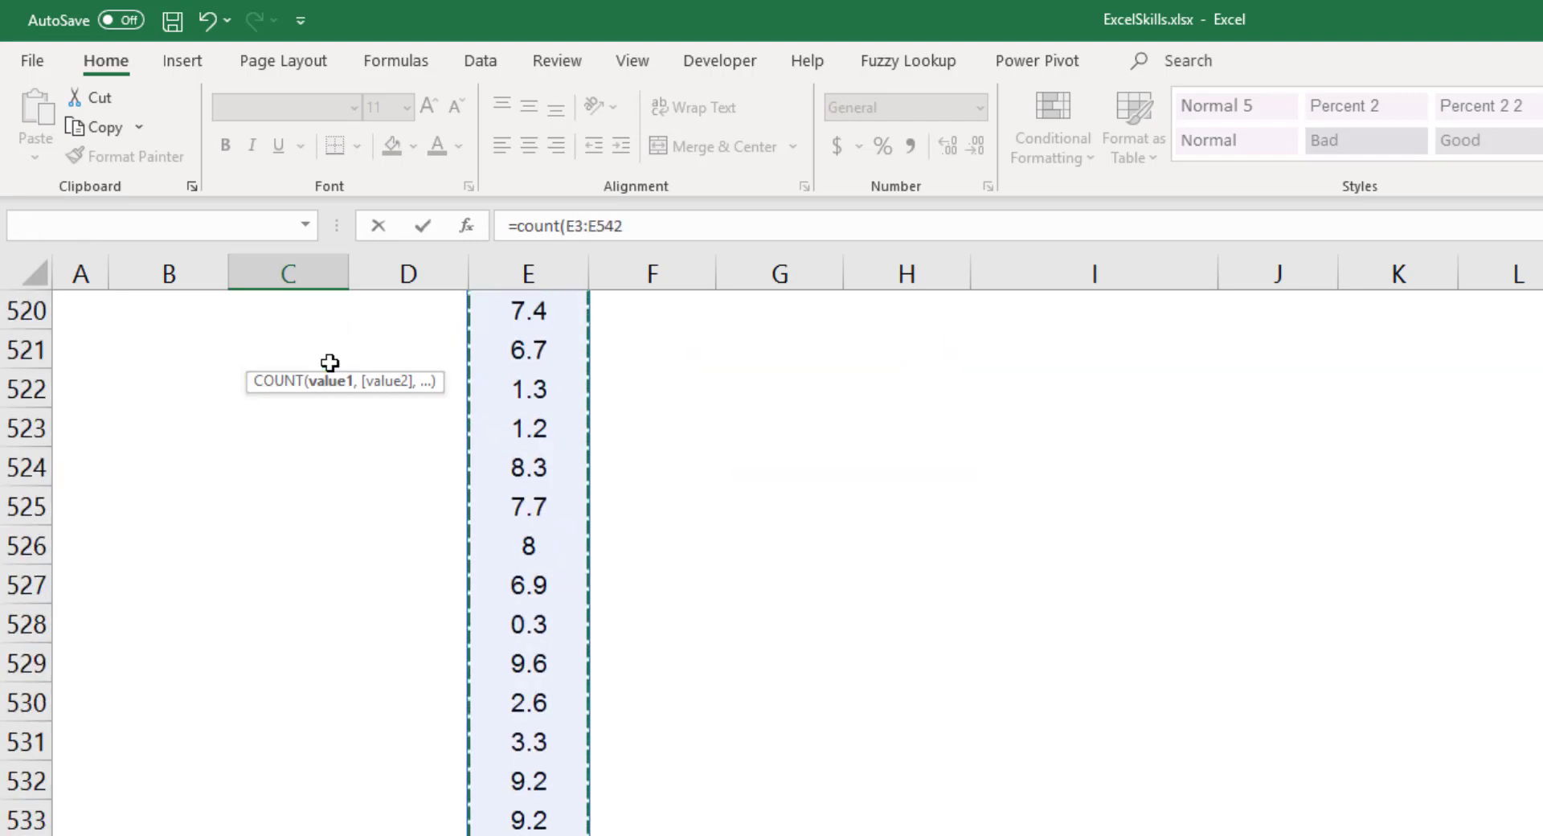
type(")")
key("Return")
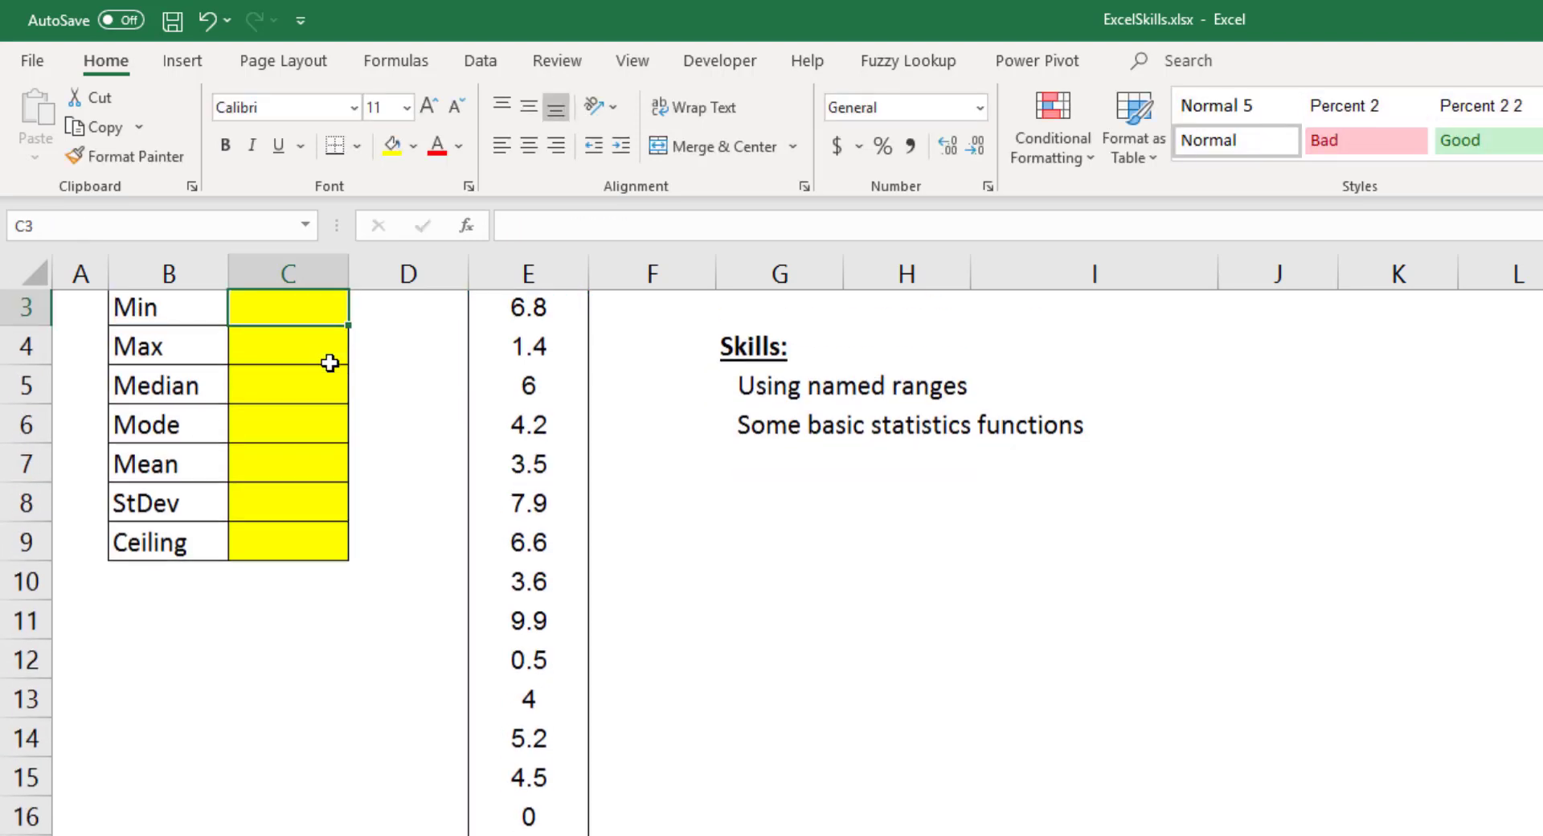
scroll(322, 418, "up", 1)
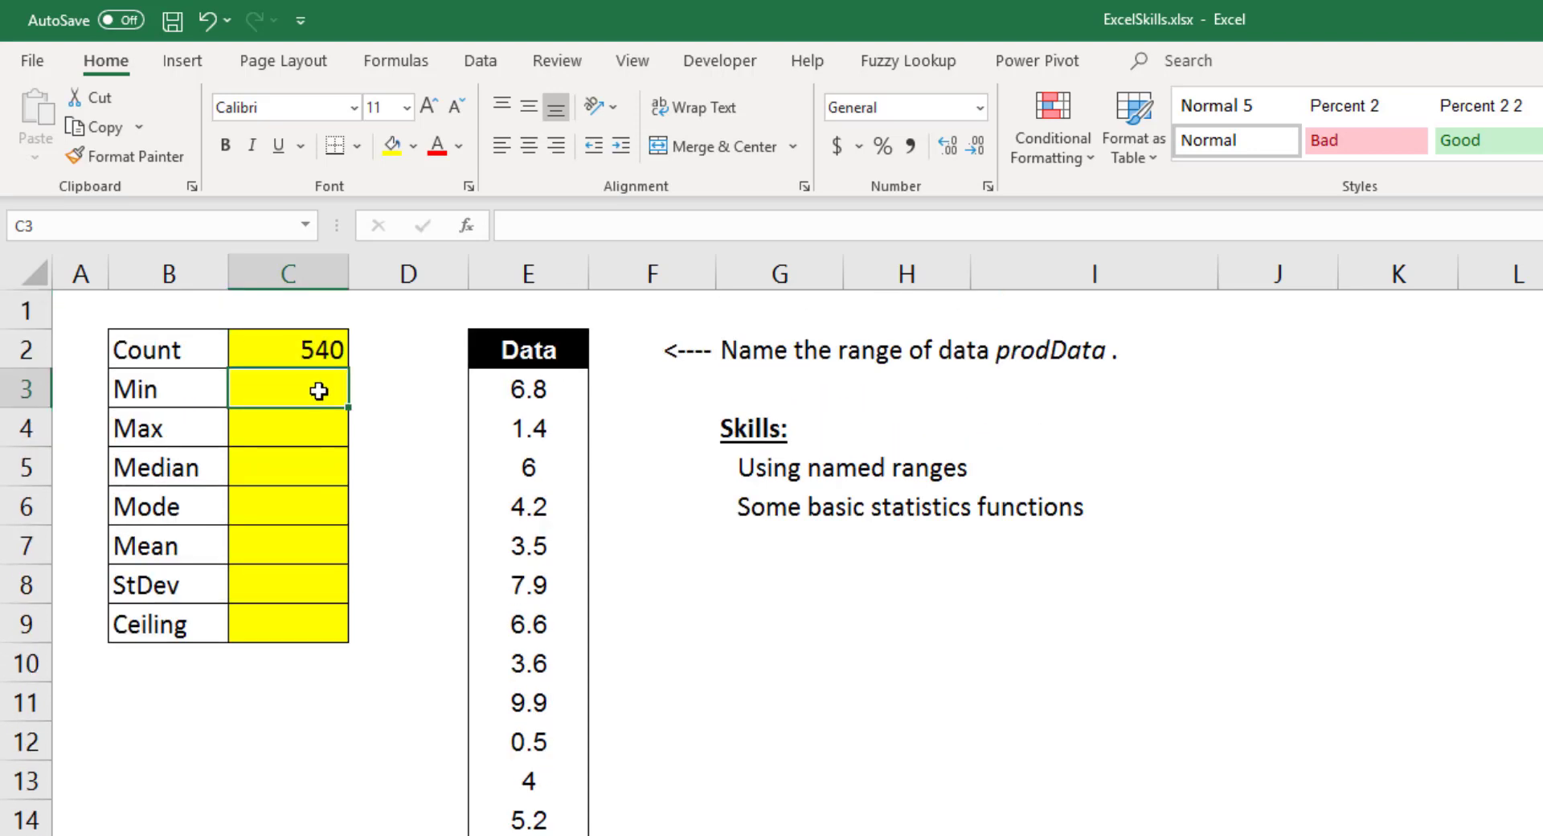
Fill the relative COUNT formula from C2 down to C5 and inspect the range used in C3
left_click(320, 347)
left_click_drag(348, 368, 355, 484)
left_click(293, 389)
double_click(294, 388)
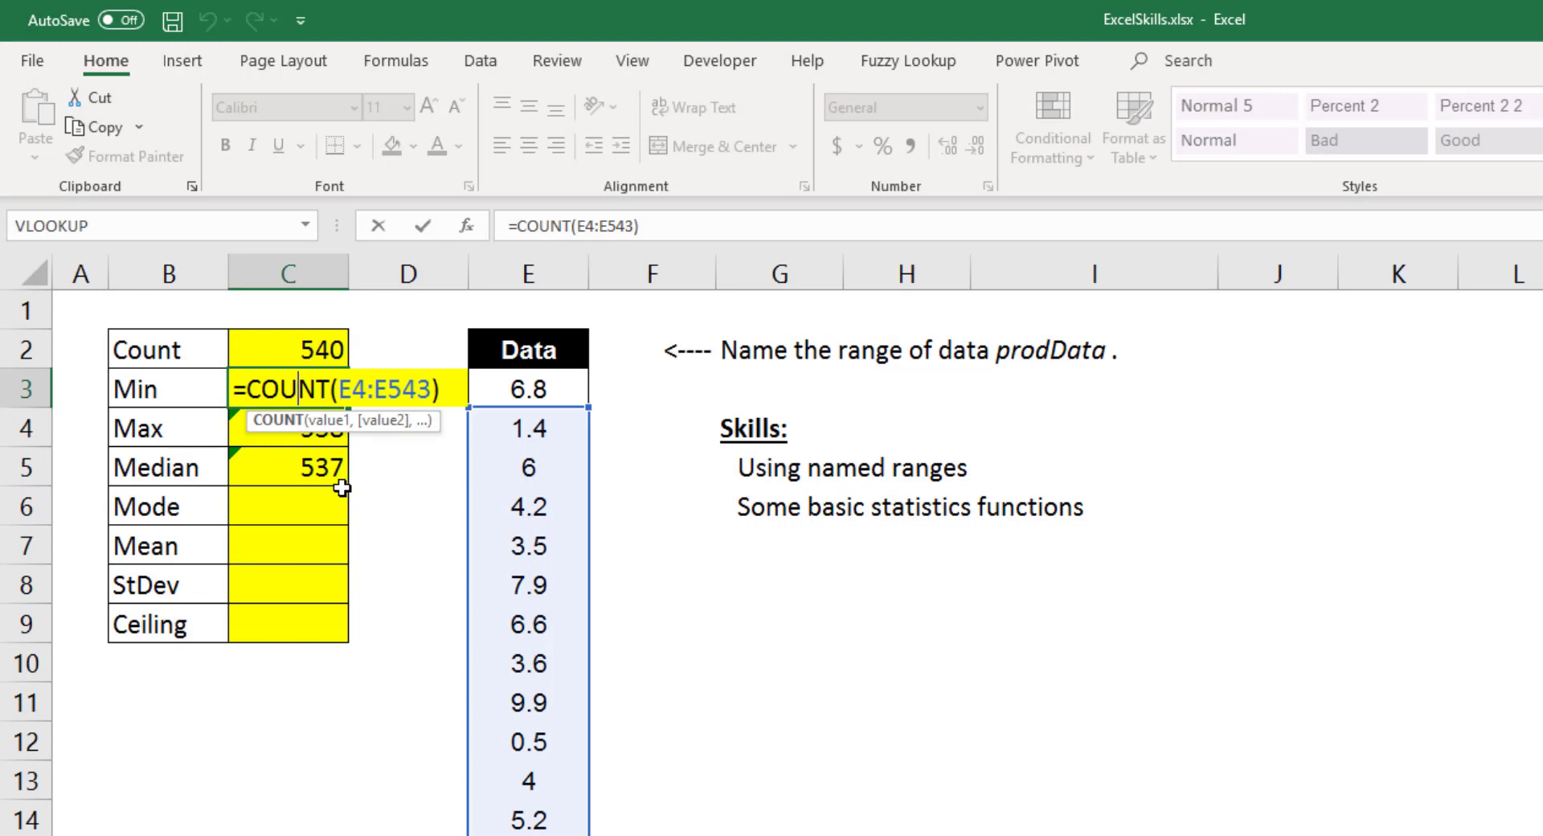
key("Escape")
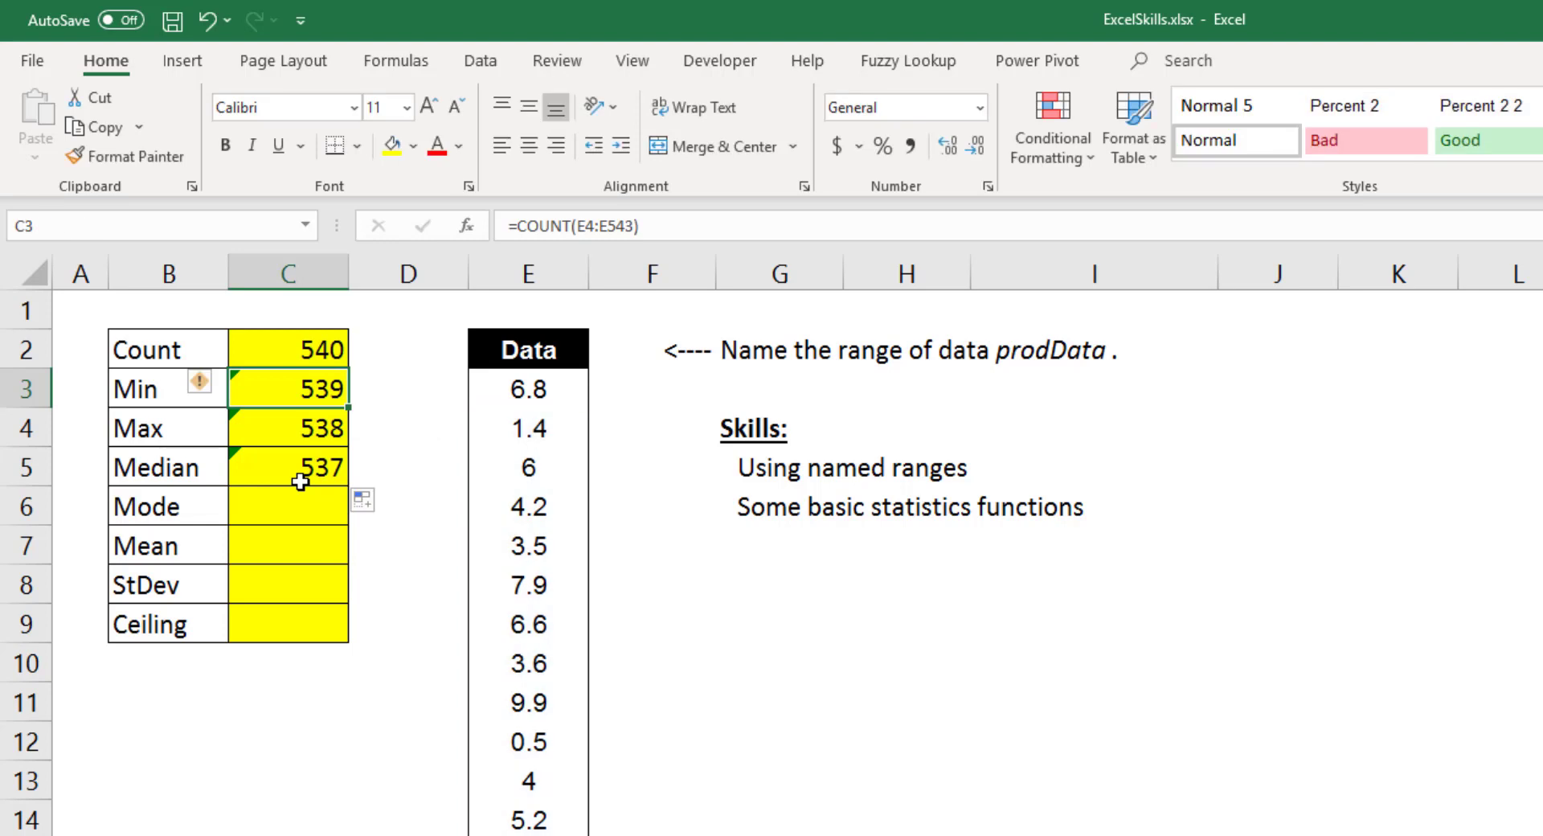
Undo the formula fill and clear the COUNT formula from C2
key("ctrl+z")
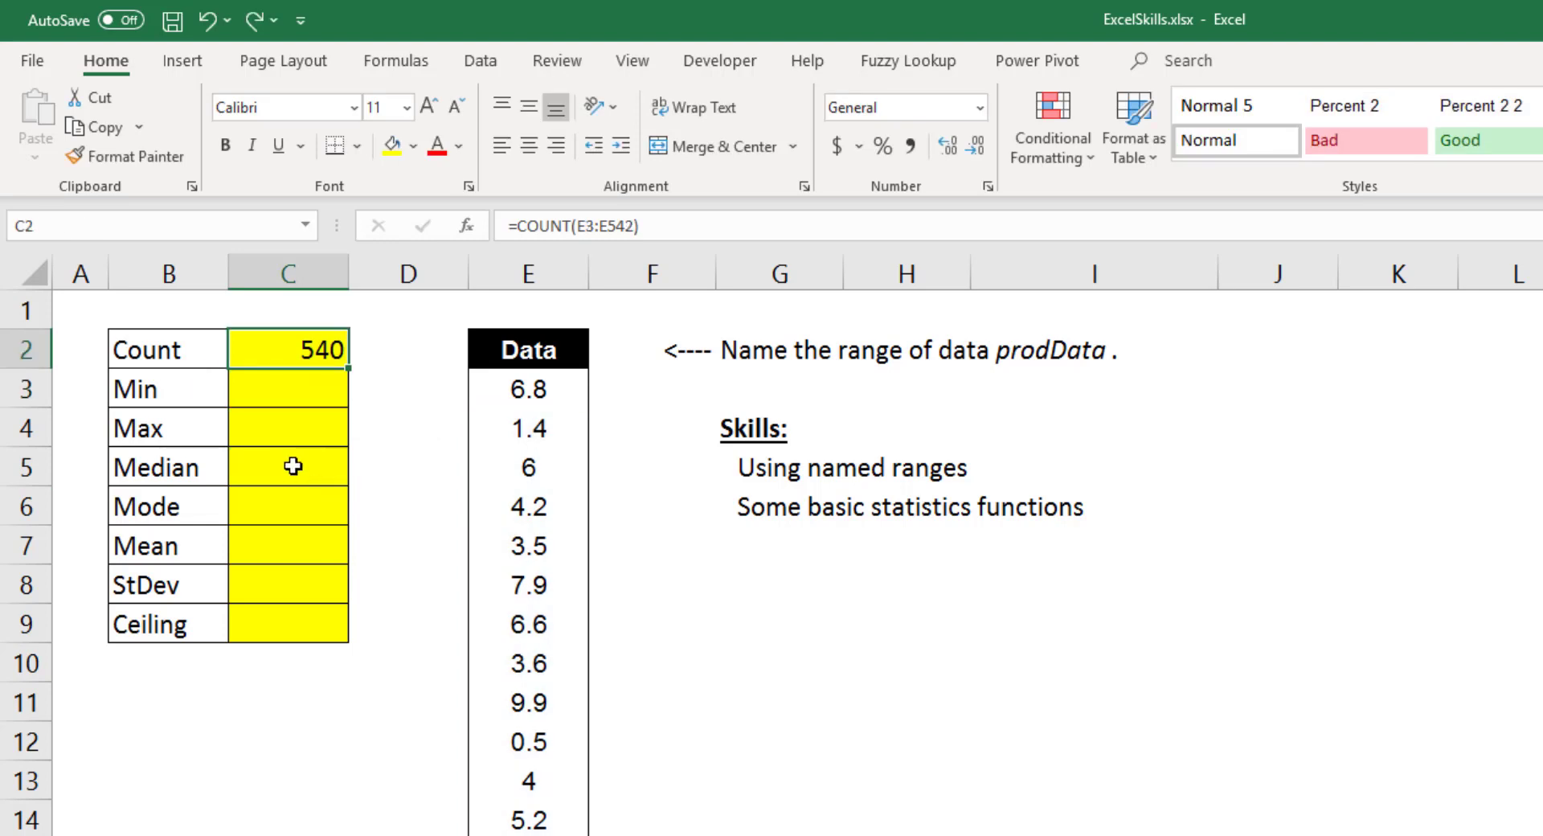
key("Delete")
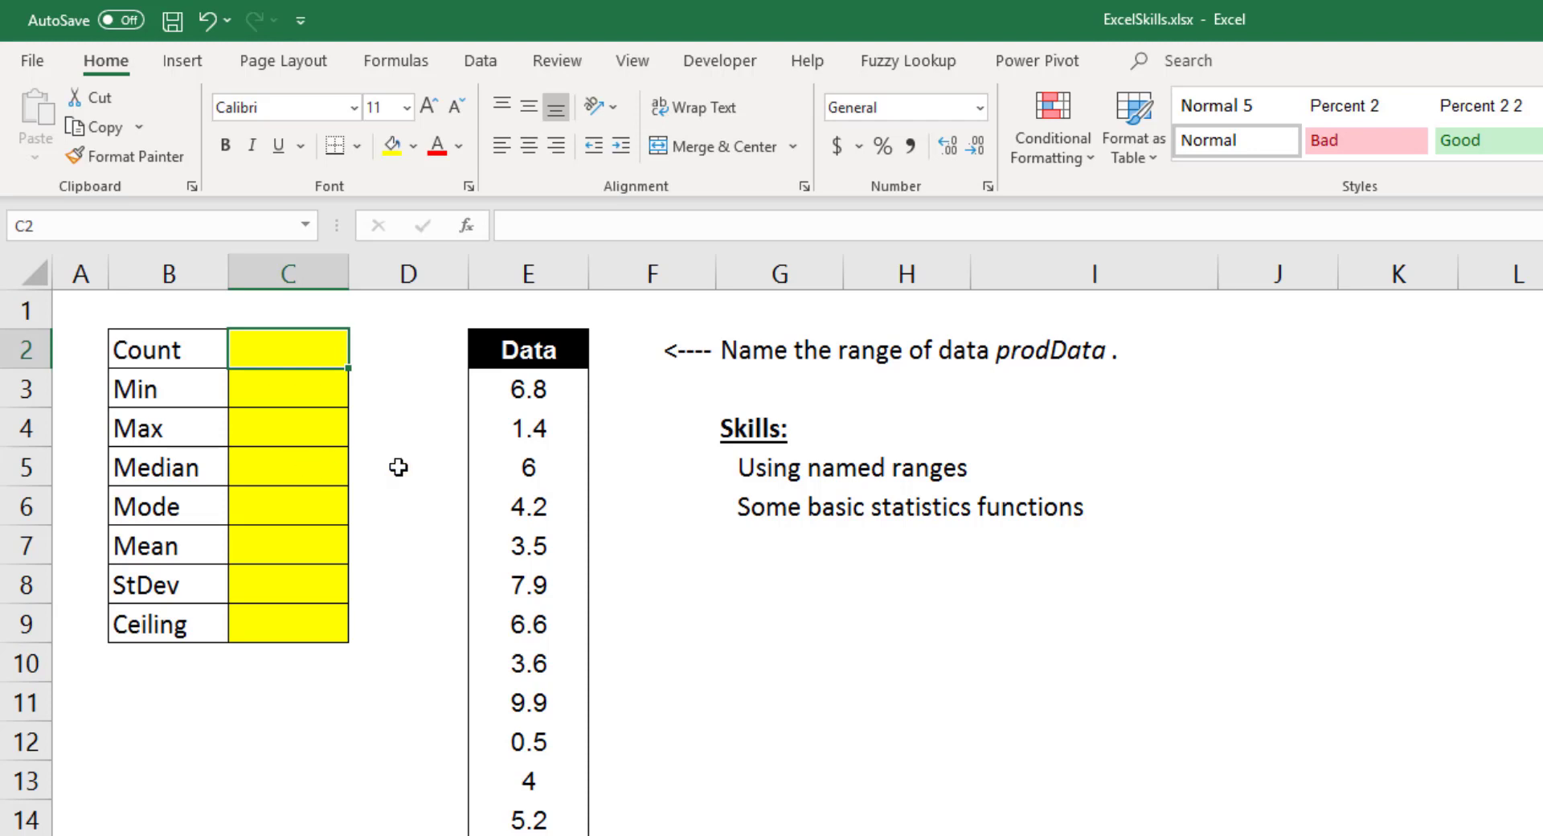
Name the data range E3:E542 as prodData
left_click(544, 389)
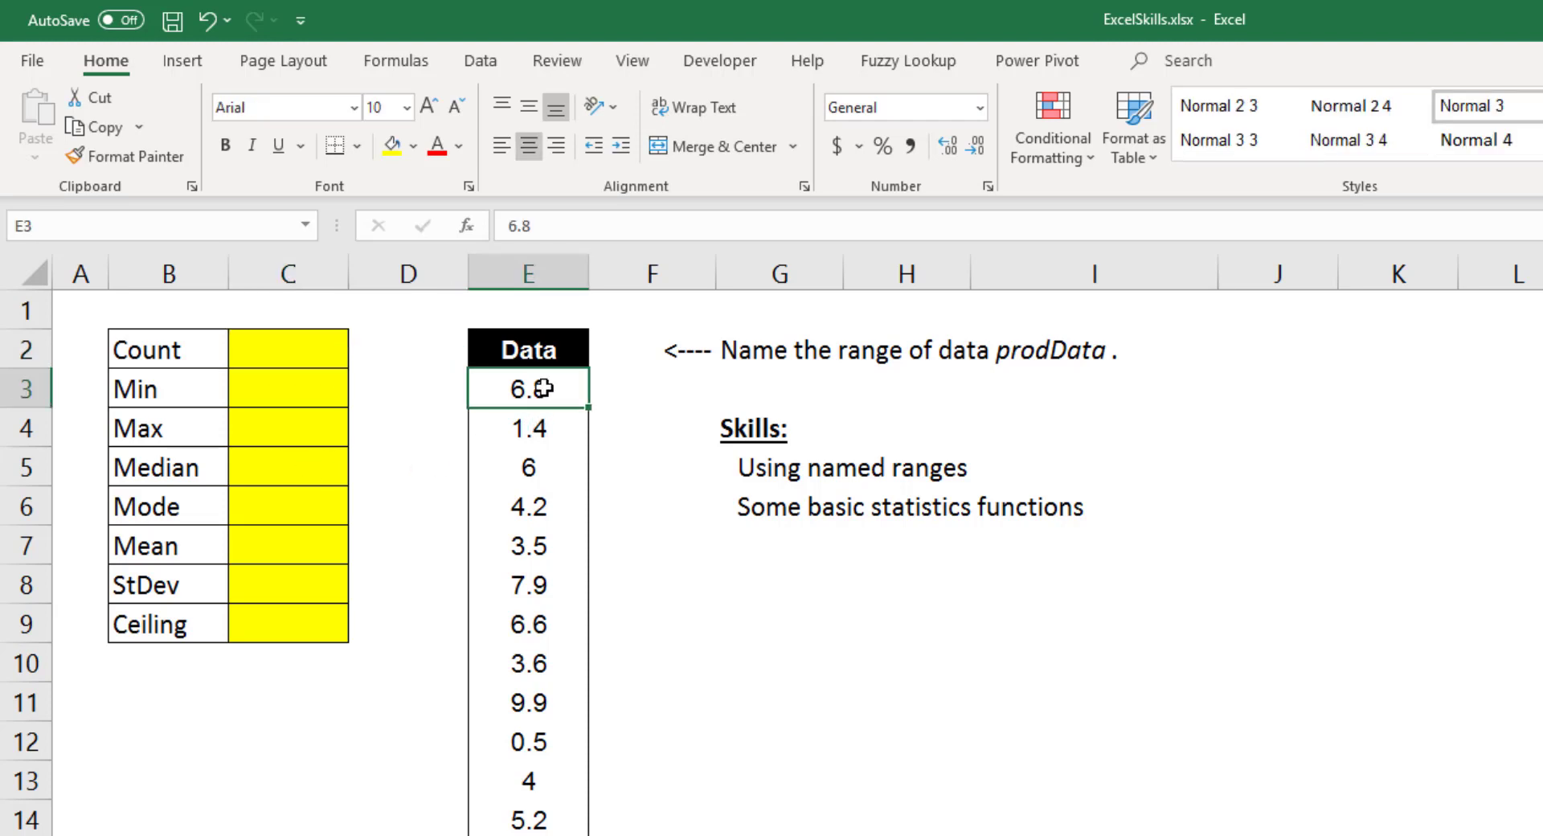
key("ctrl+shift+Down")
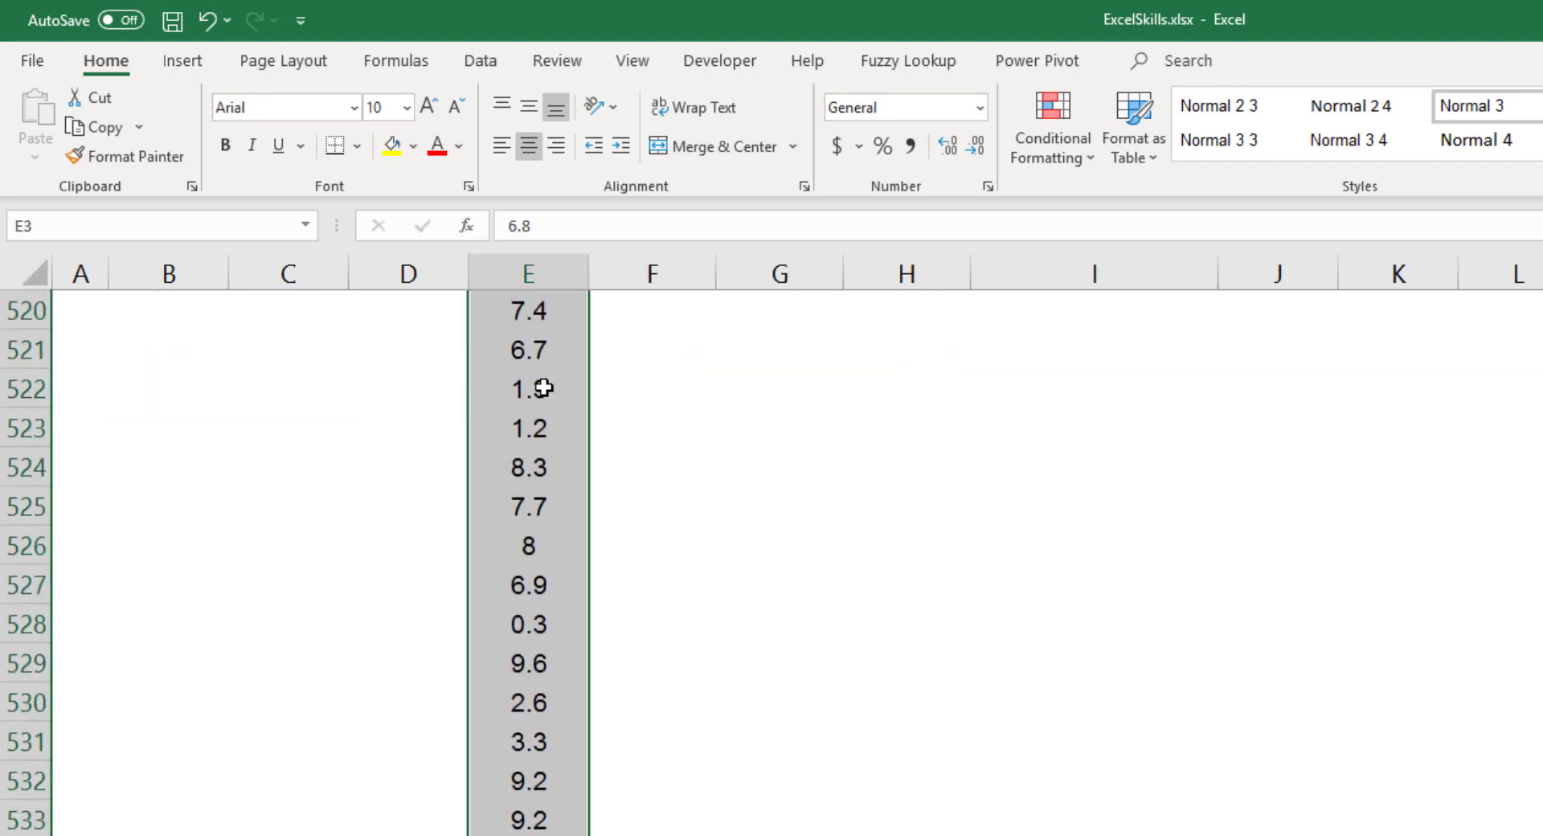
left_click(31, 225)
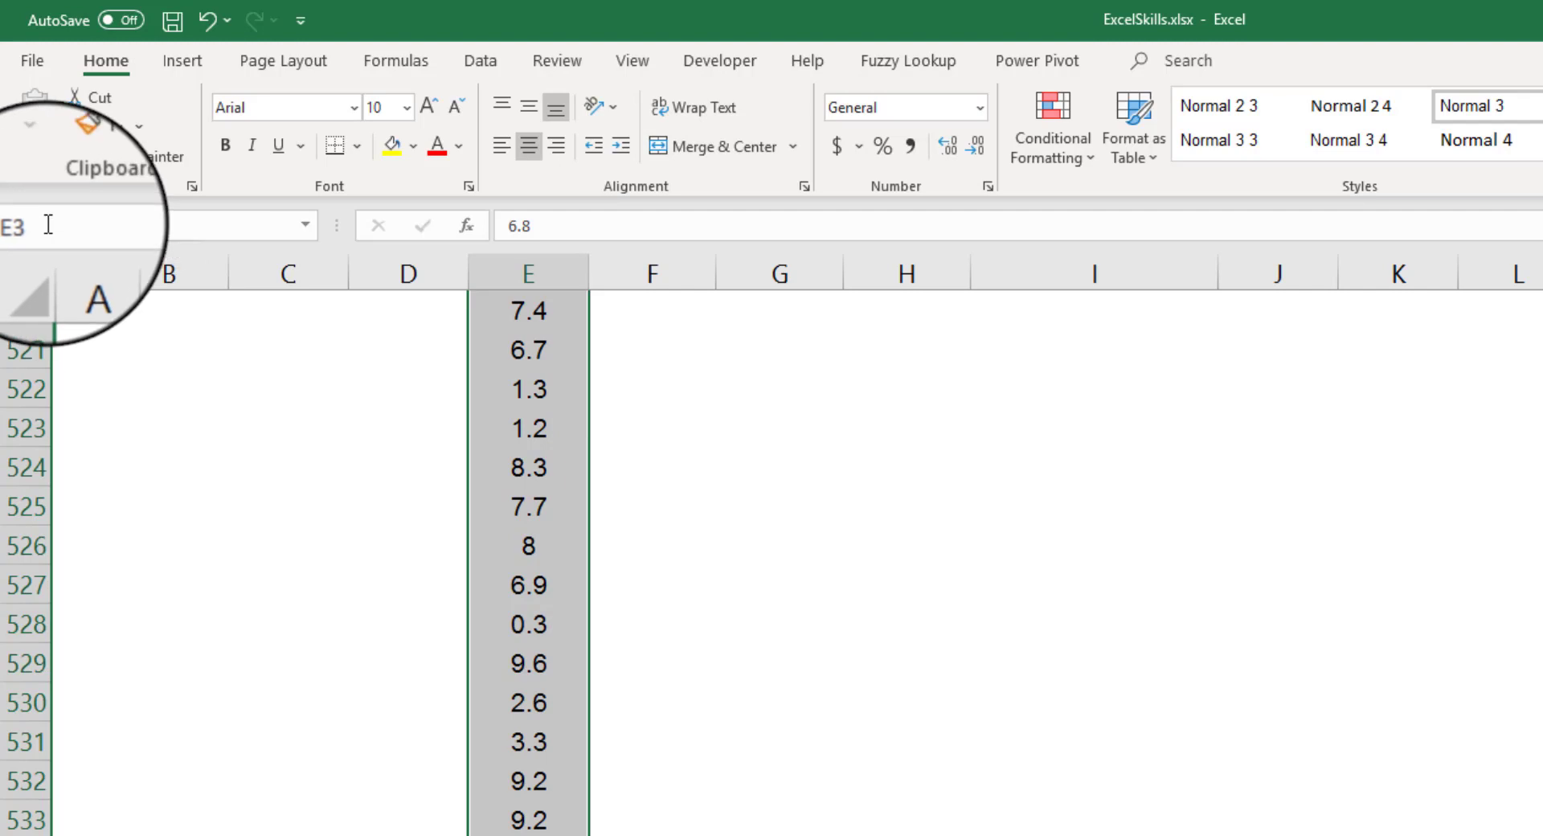
type("prodData")
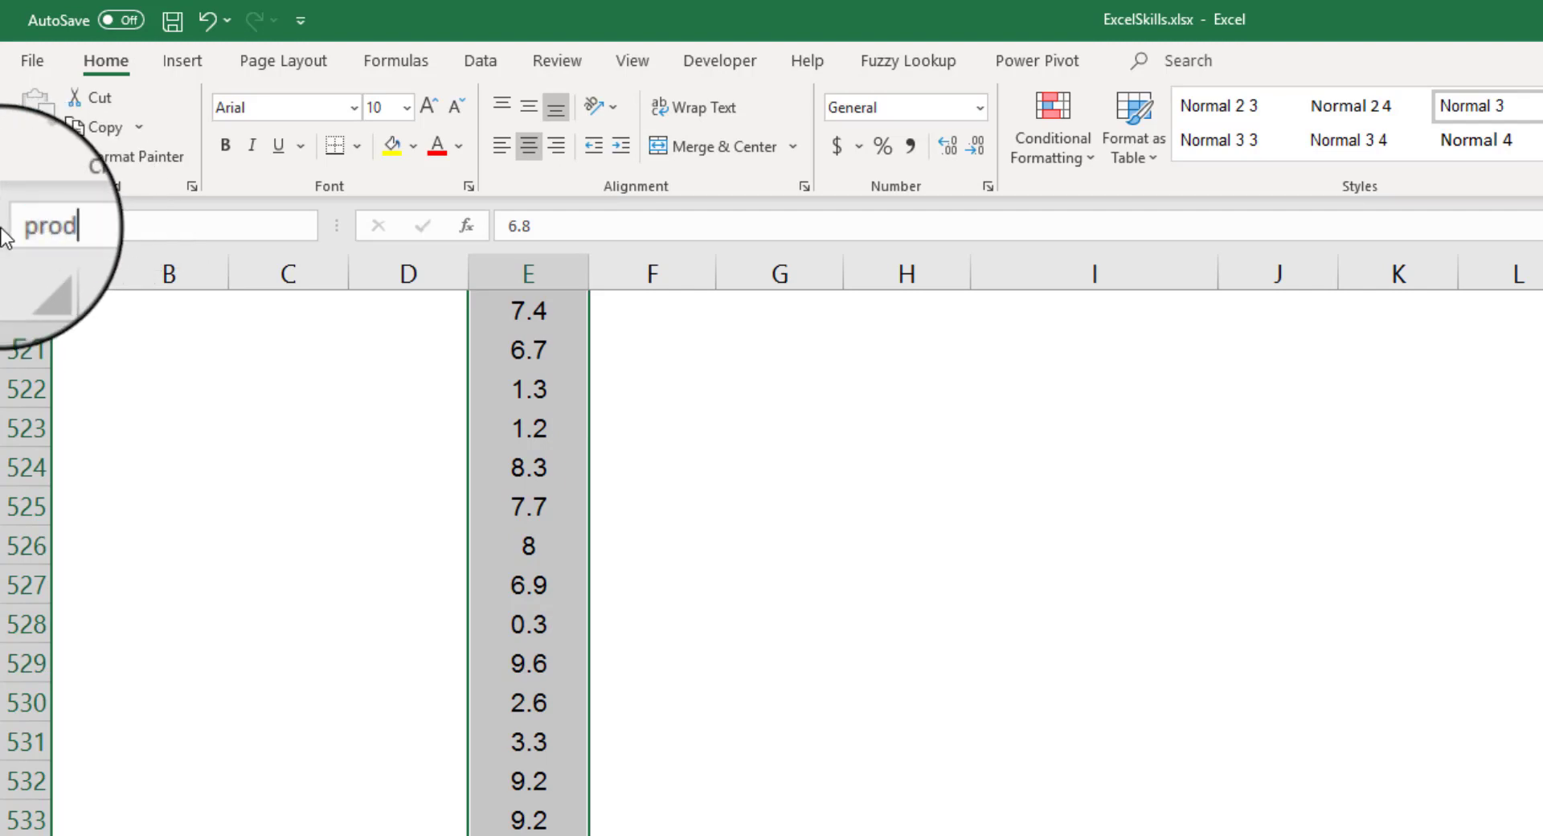
key("Return")
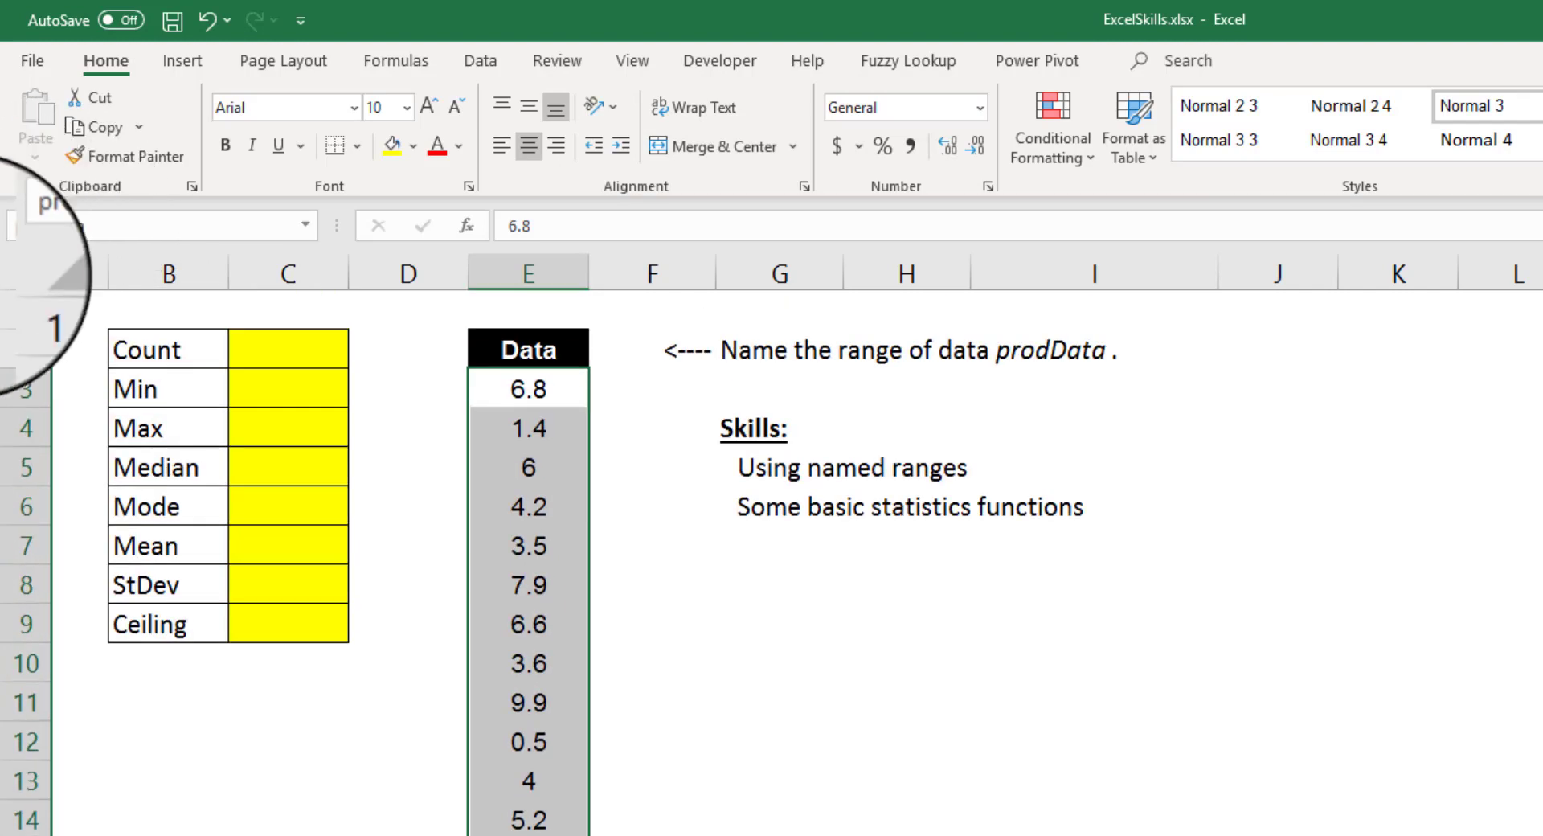
left_click(289, 667)
left_click(235, 821)
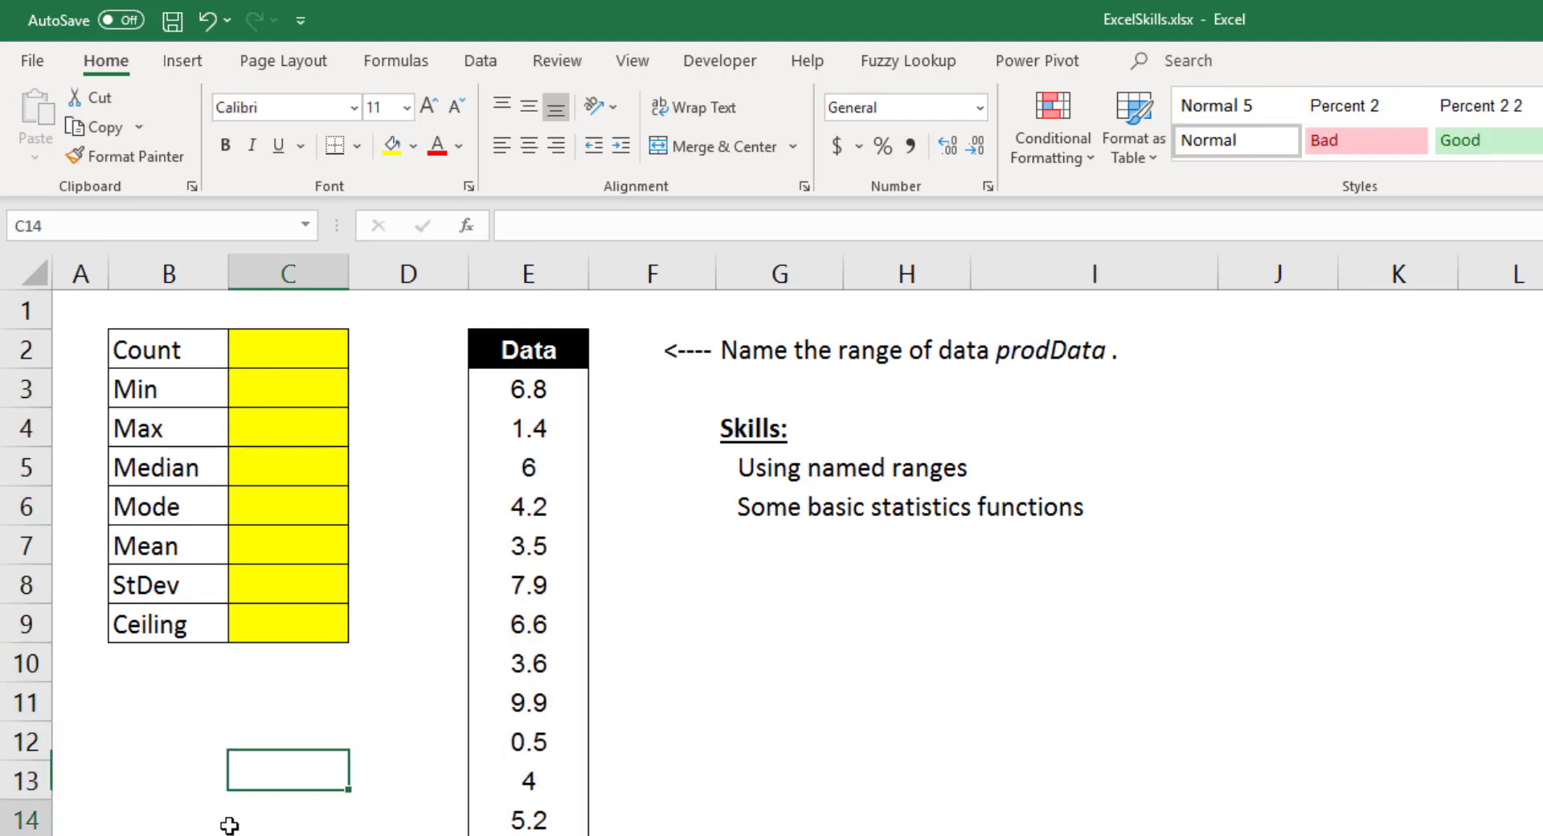
double_click(234, 822)
type("=pr")
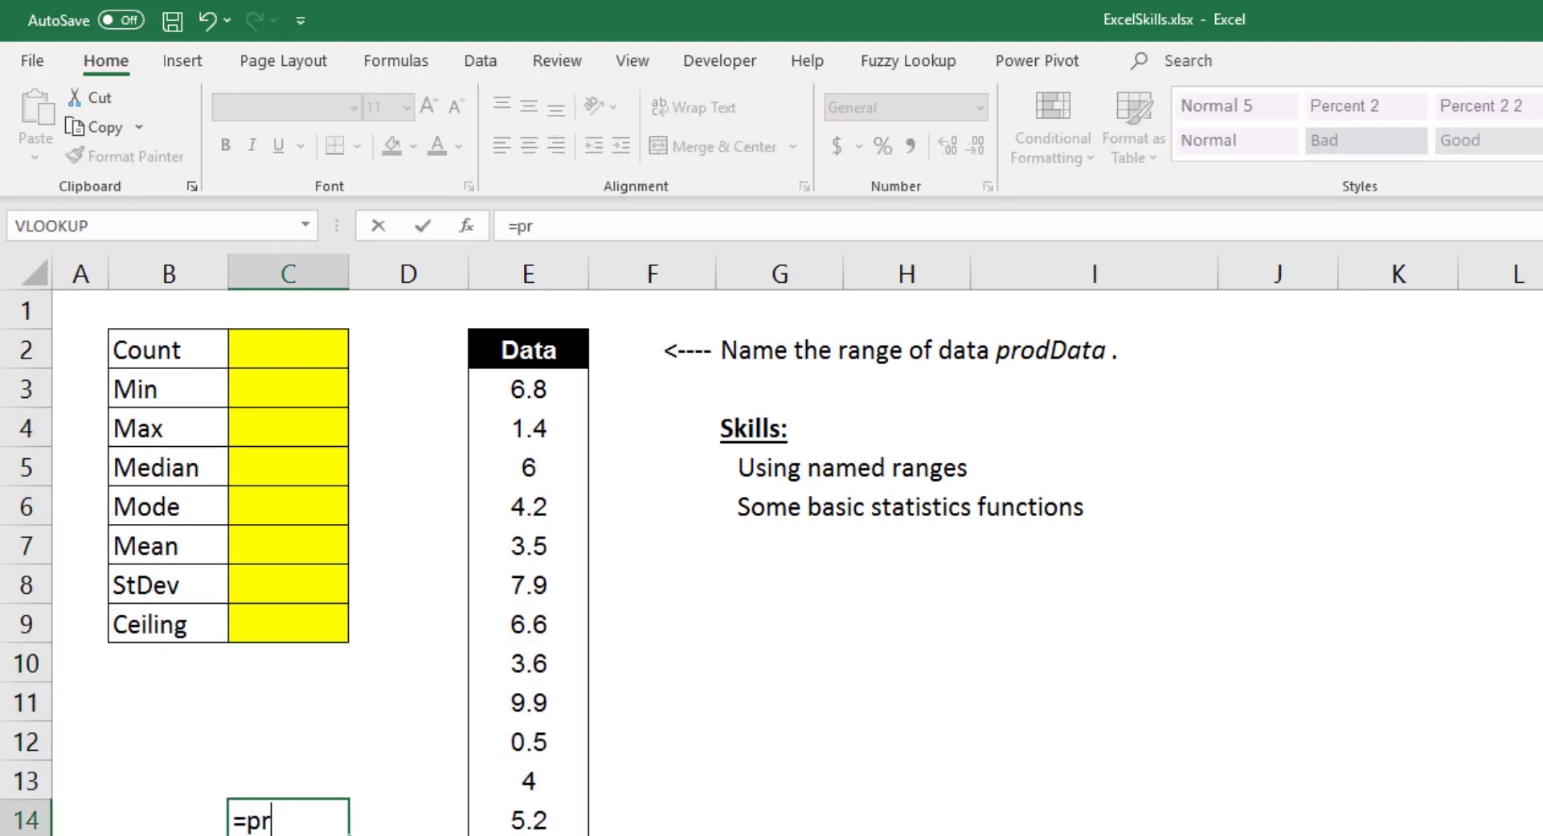
type("odDAta")
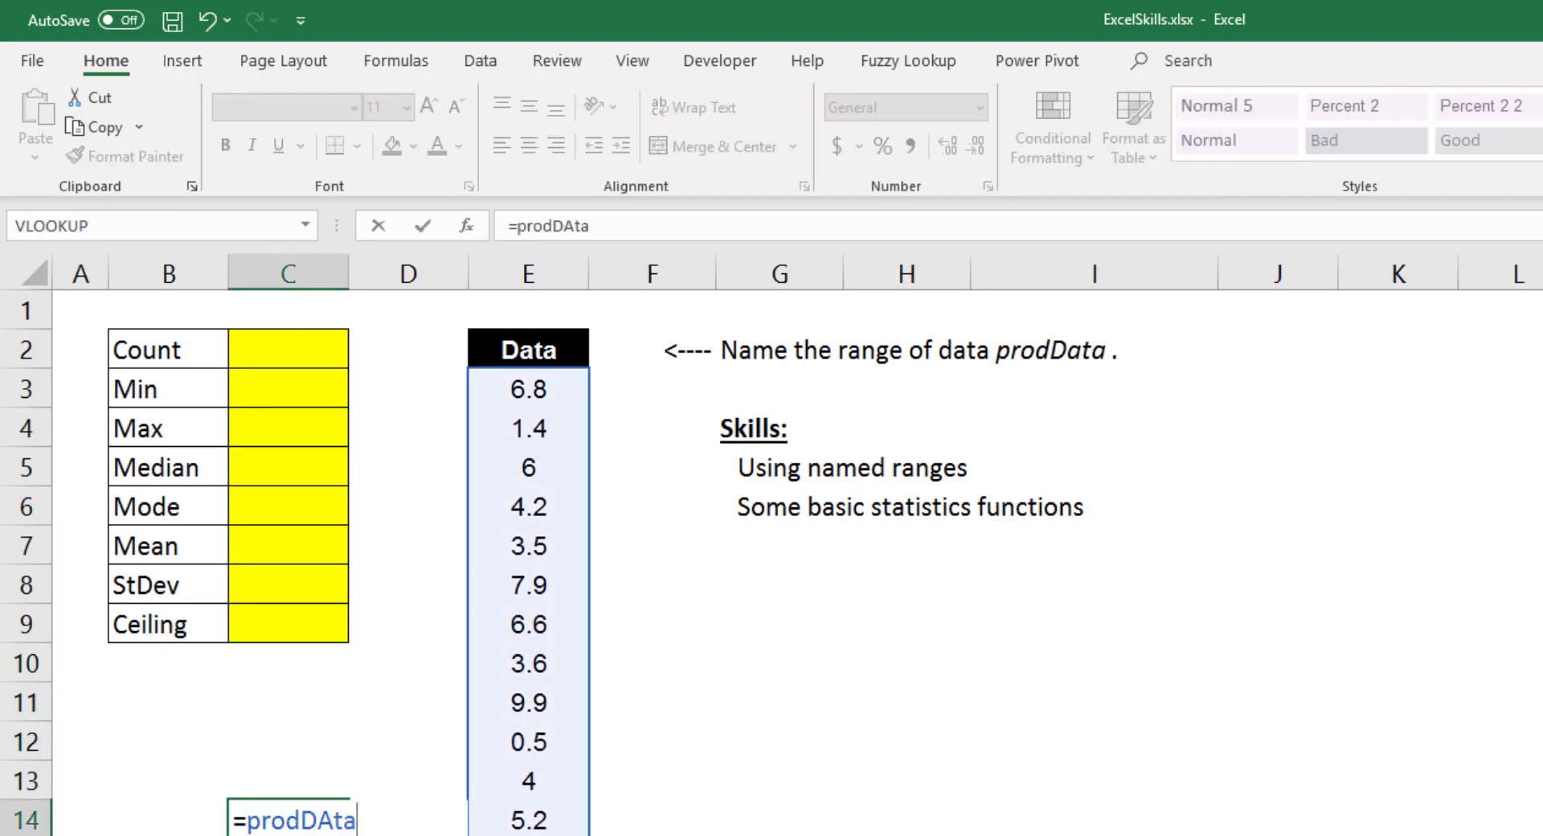
key("BackSpace")
key("BackSpace")
key("BackSpace")
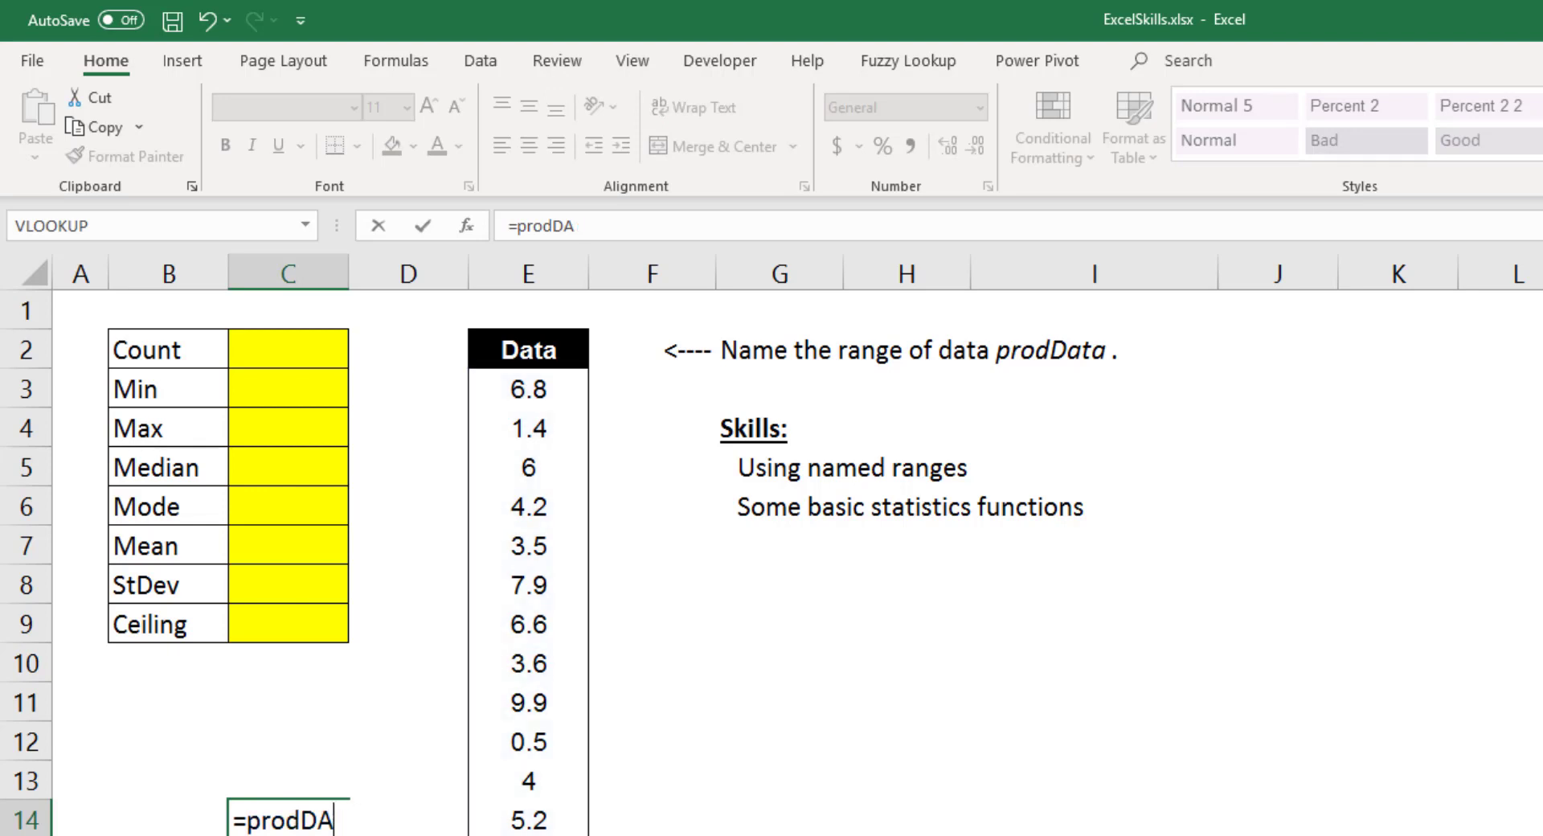
type("ata")
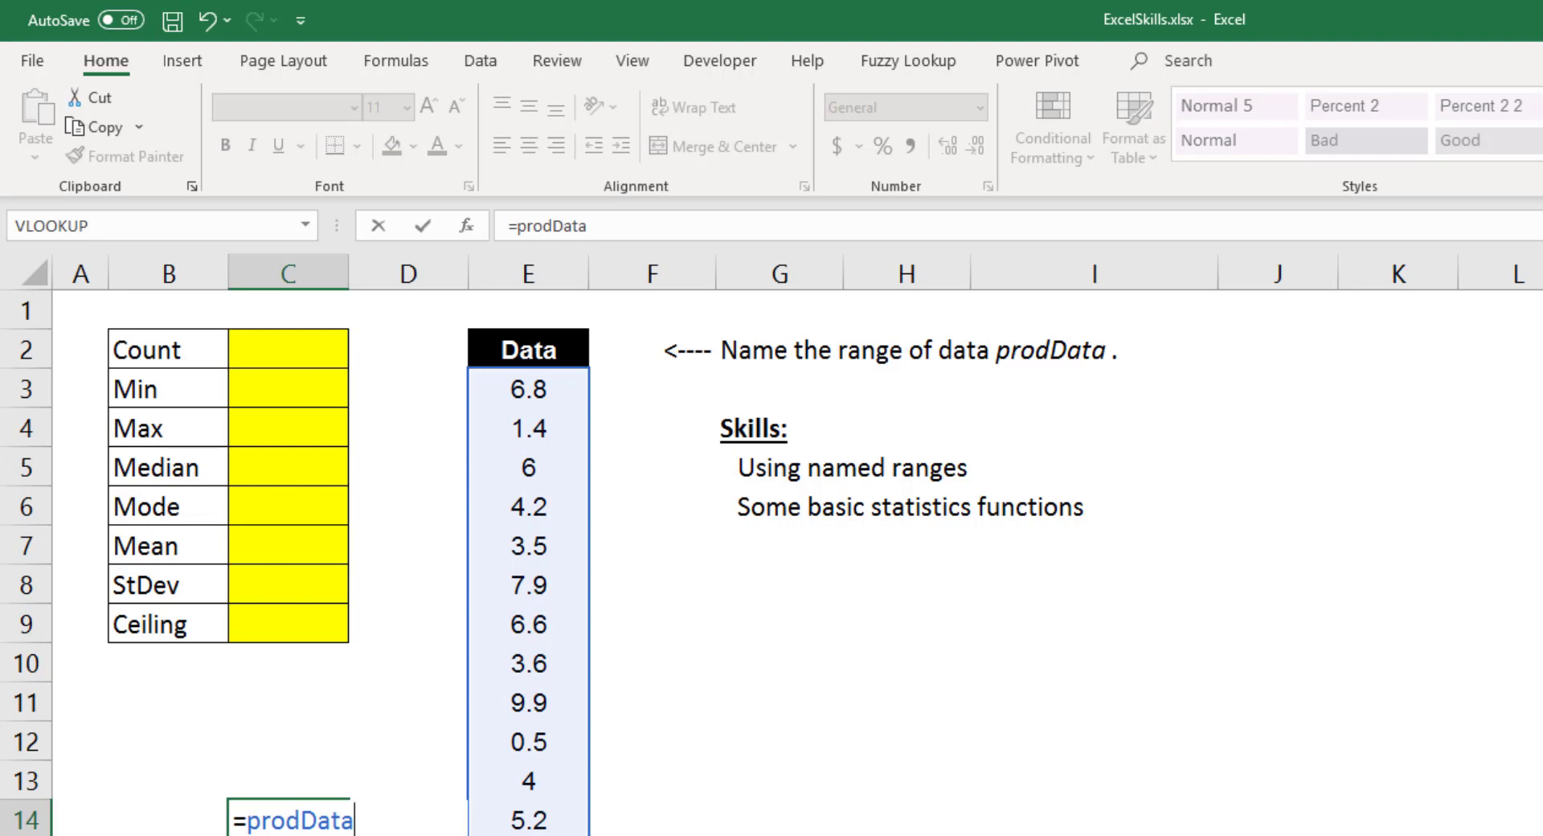
key("BackSpace")
key("BackSpace")
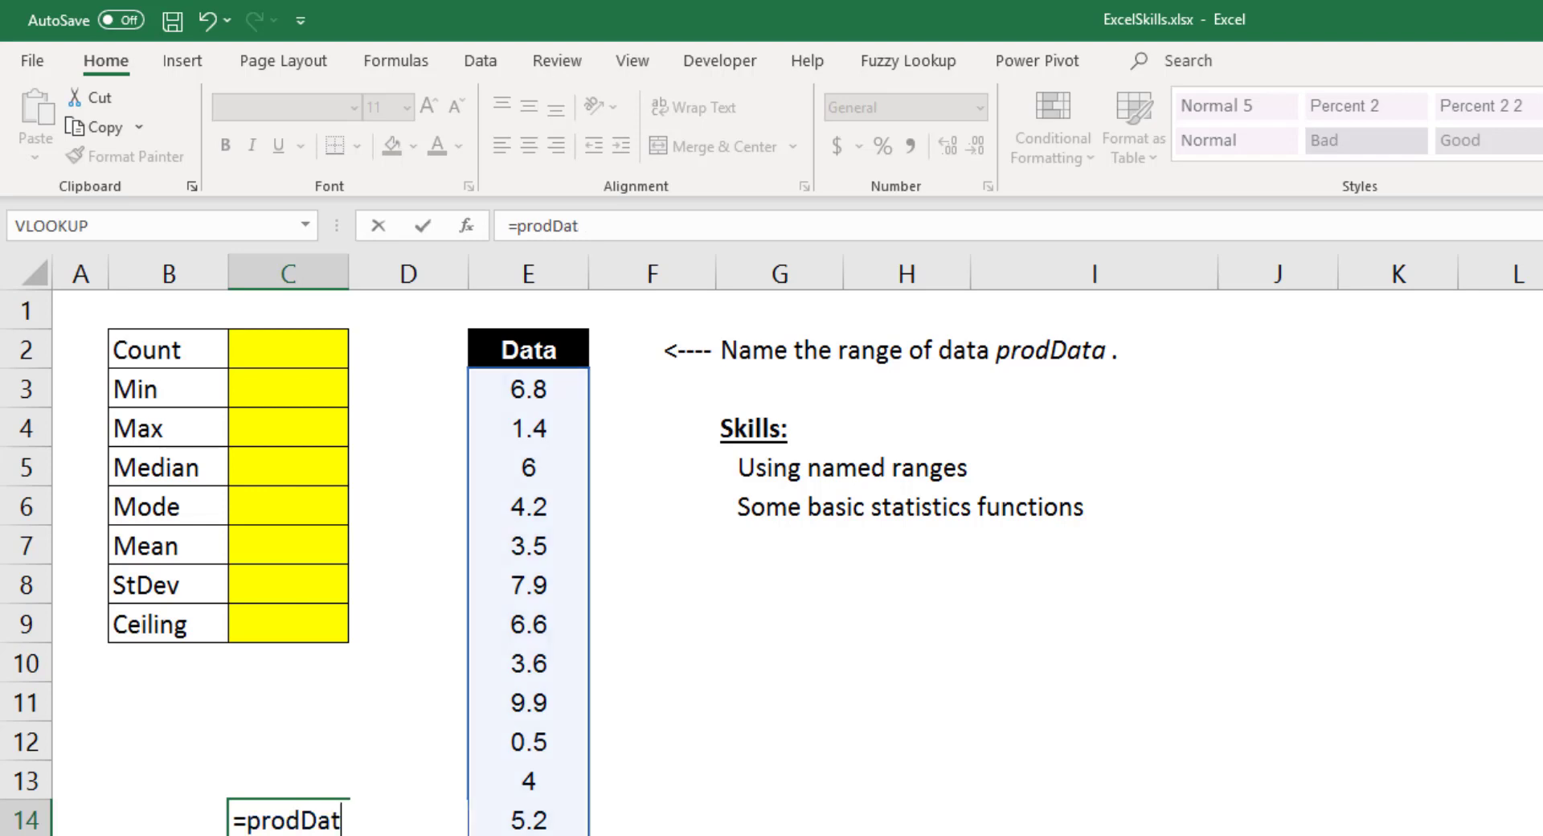
key("Escape")
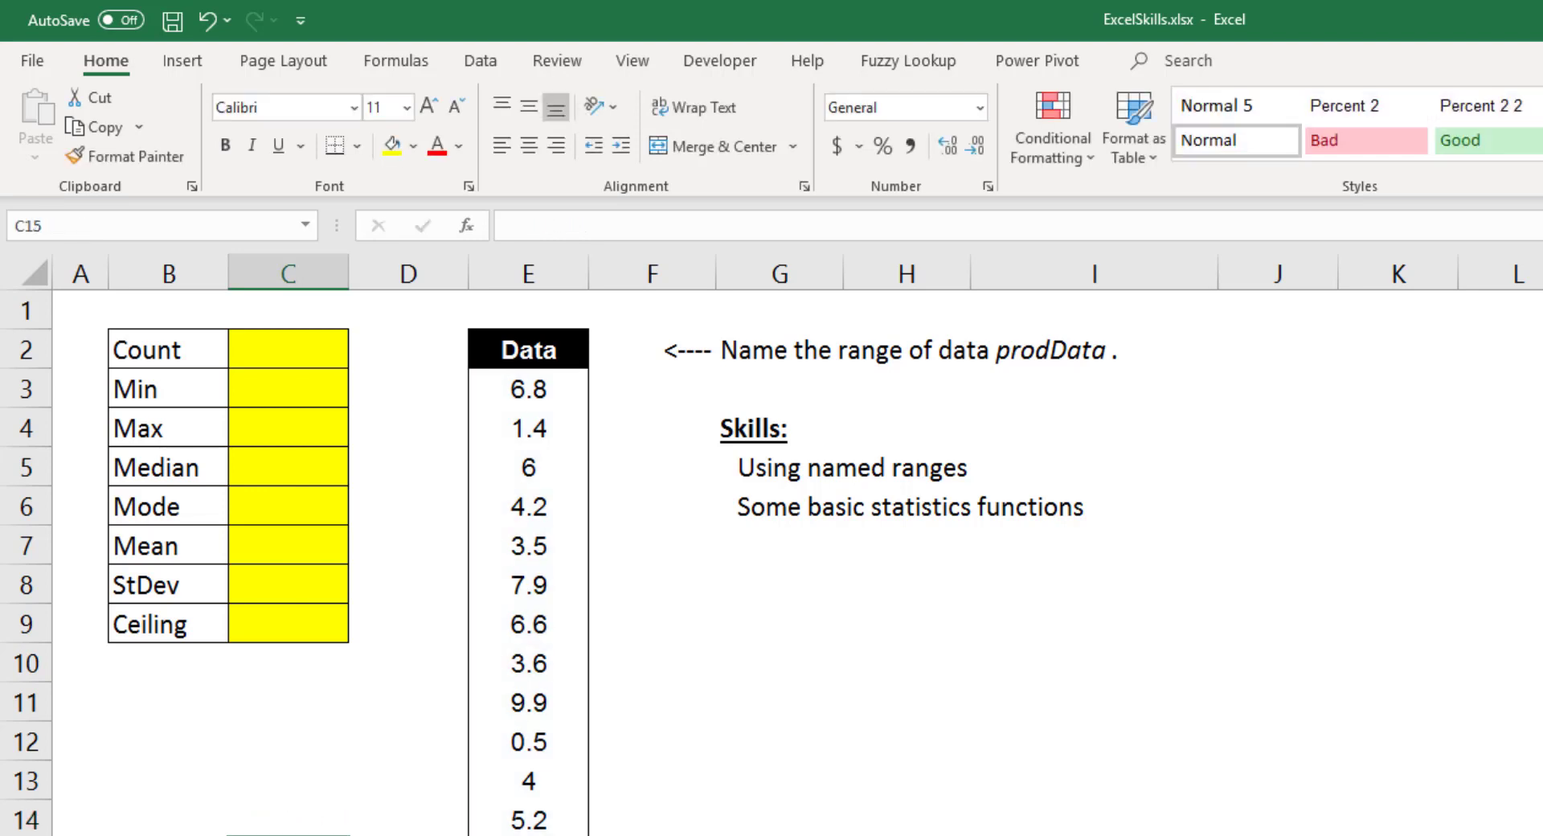
Enter =COUNT(prodData) in C2 for the Count statistic
left_click(308, 340)
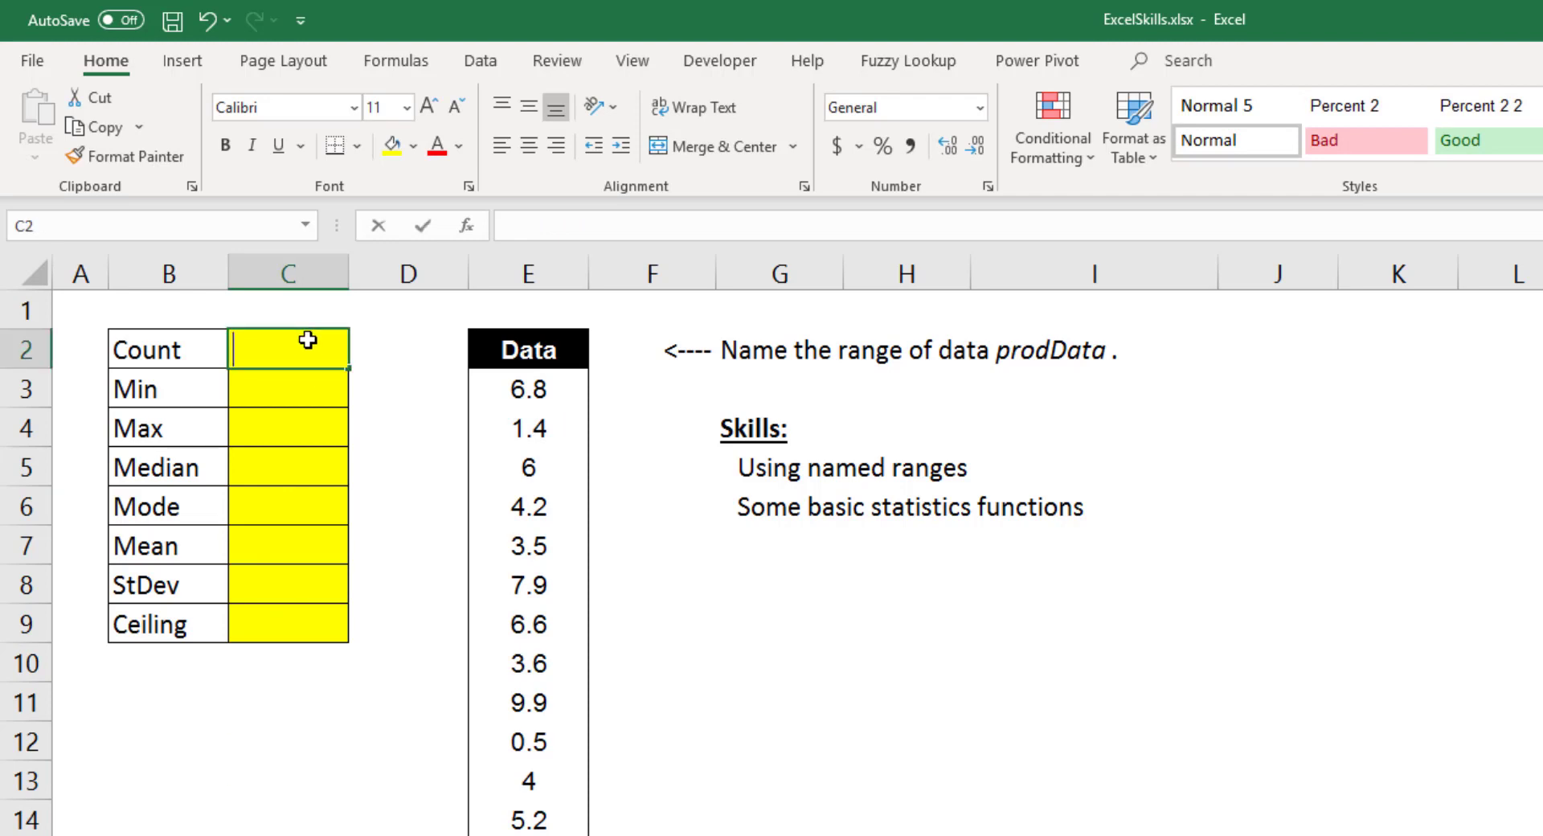
type("=count(prodD")
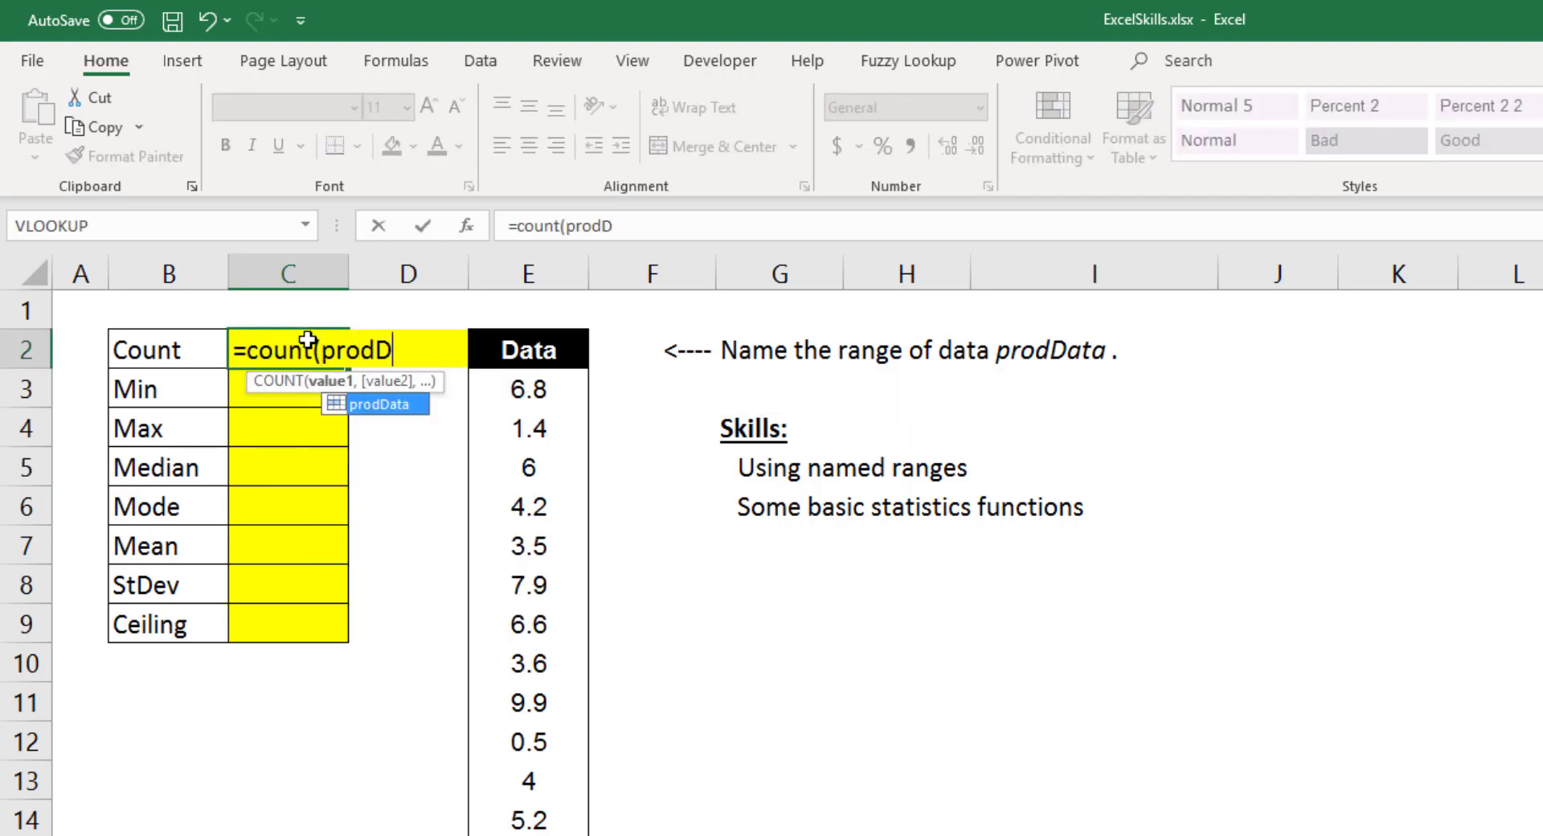
key("Tab")
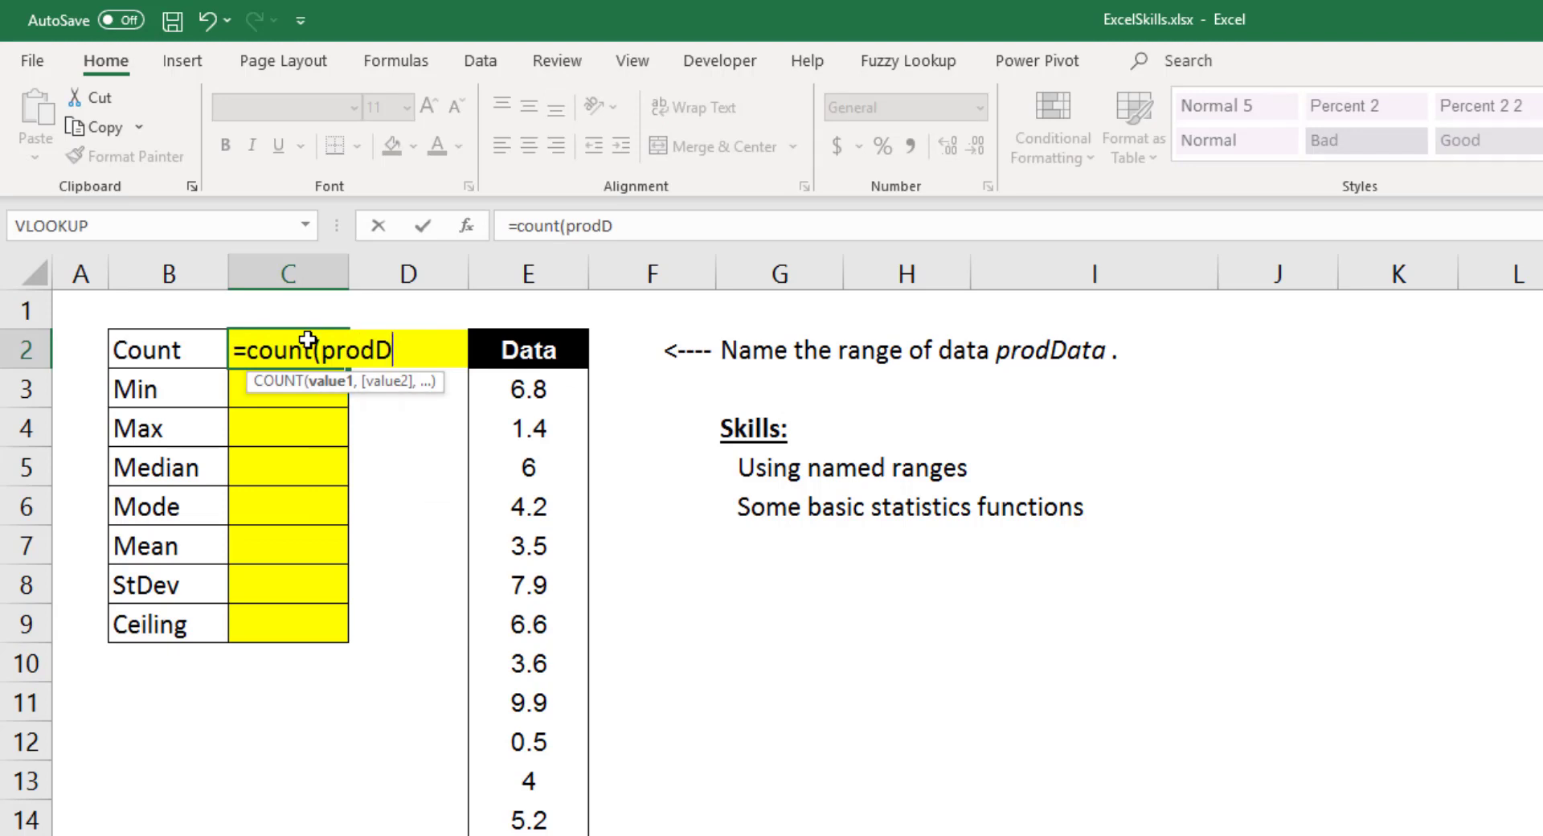
type(")")
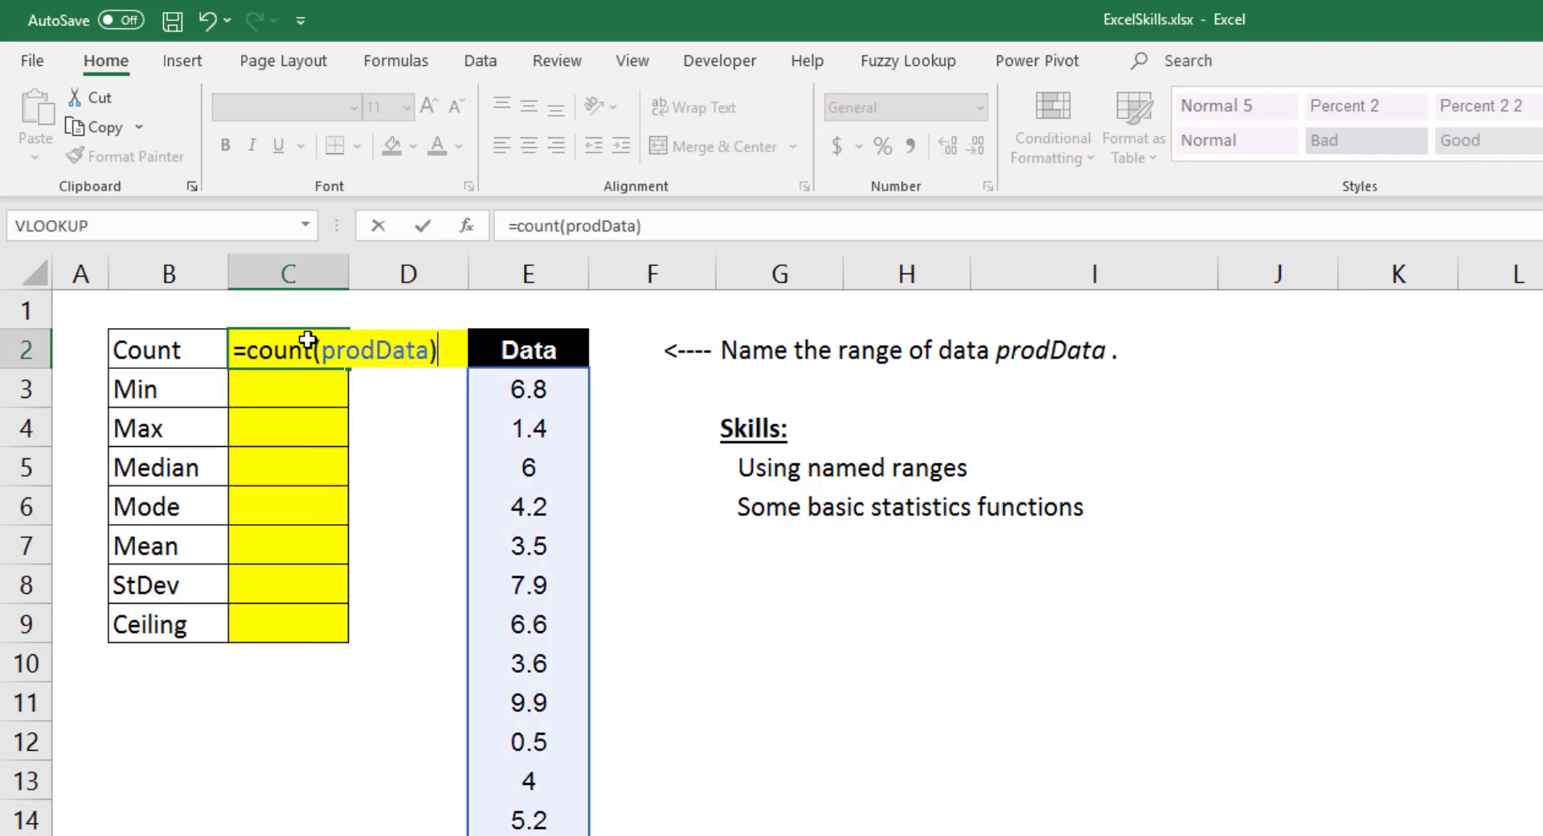
key("Return")
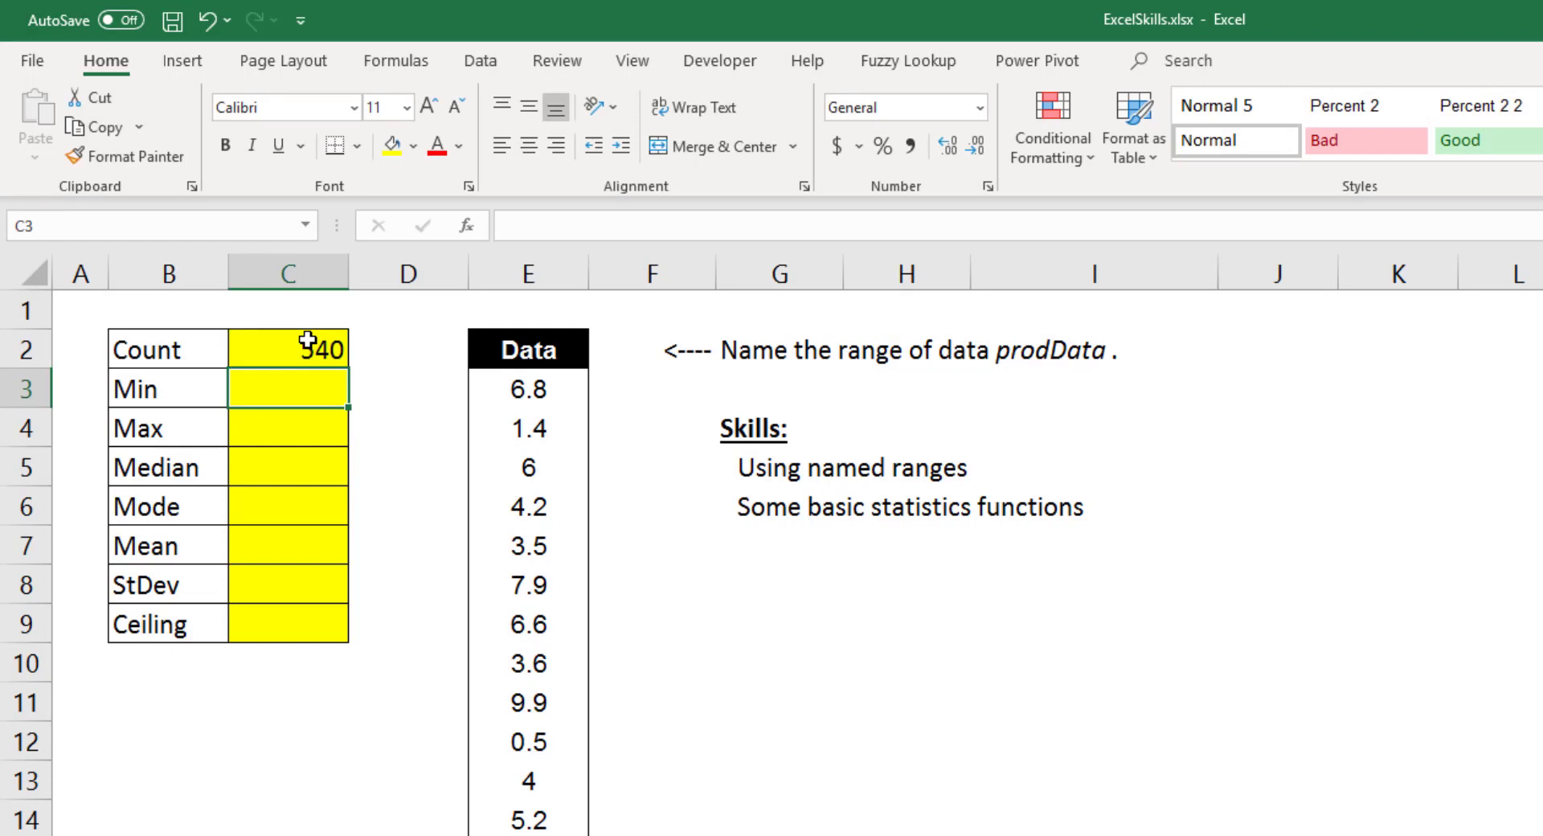
Enter =MIN(prodData) in C3 for the Min statistic
type("=")
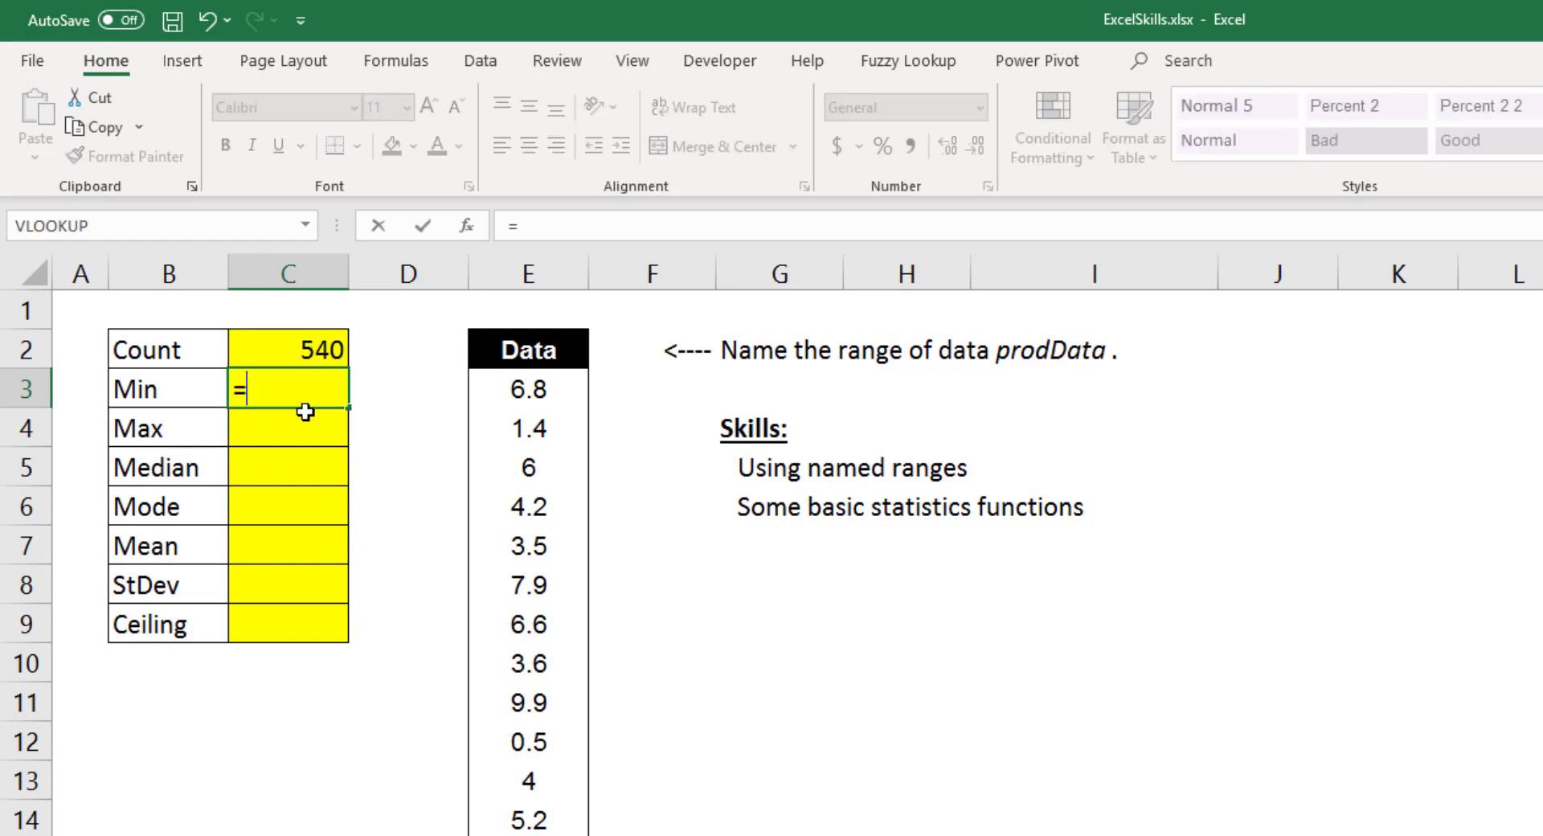
type("min(prodDa")
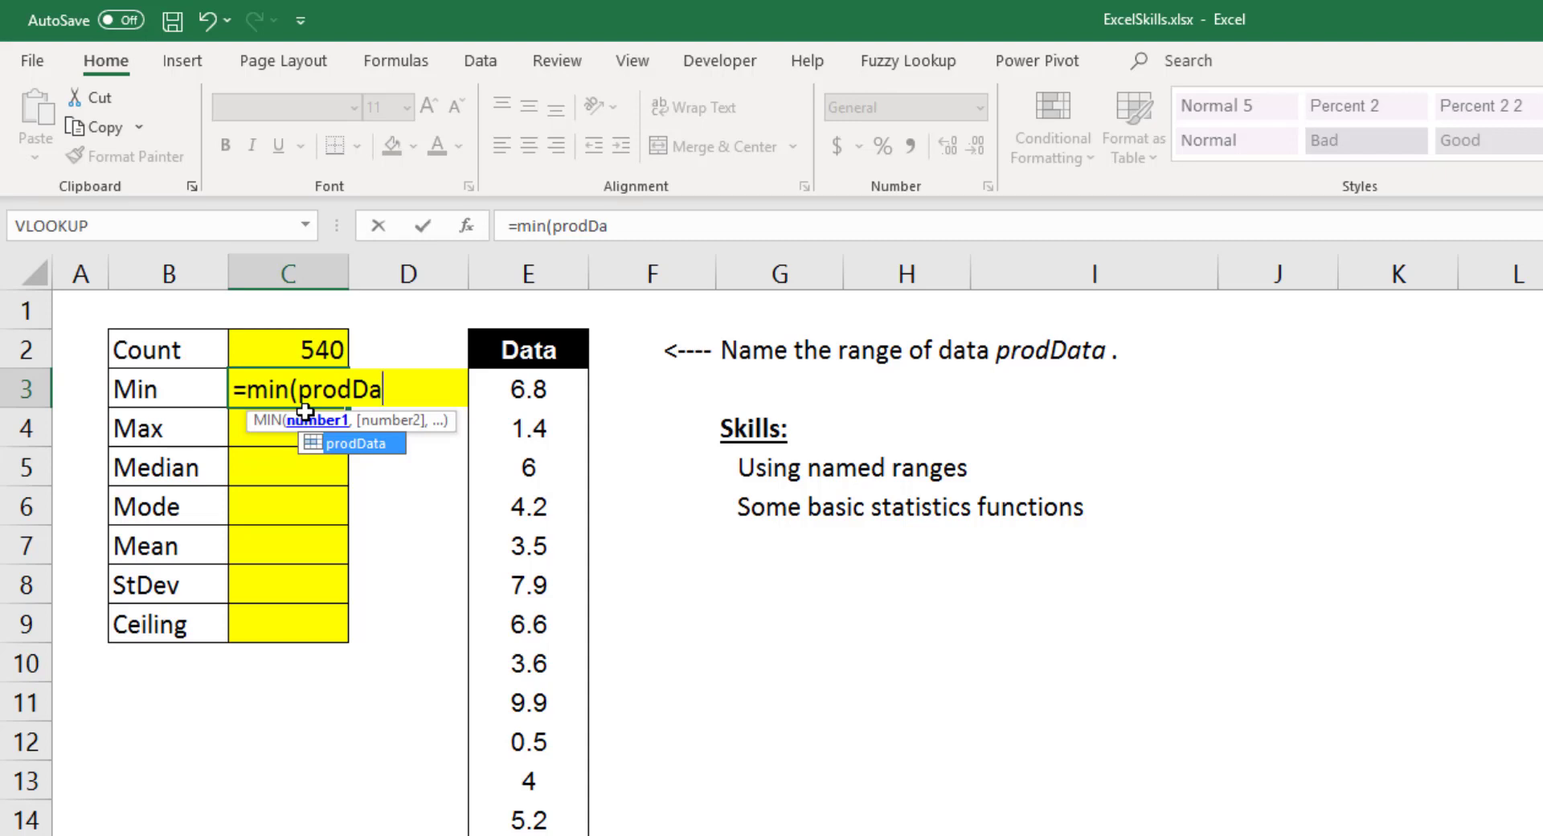
key("Tab")
type(")")
key("Return")
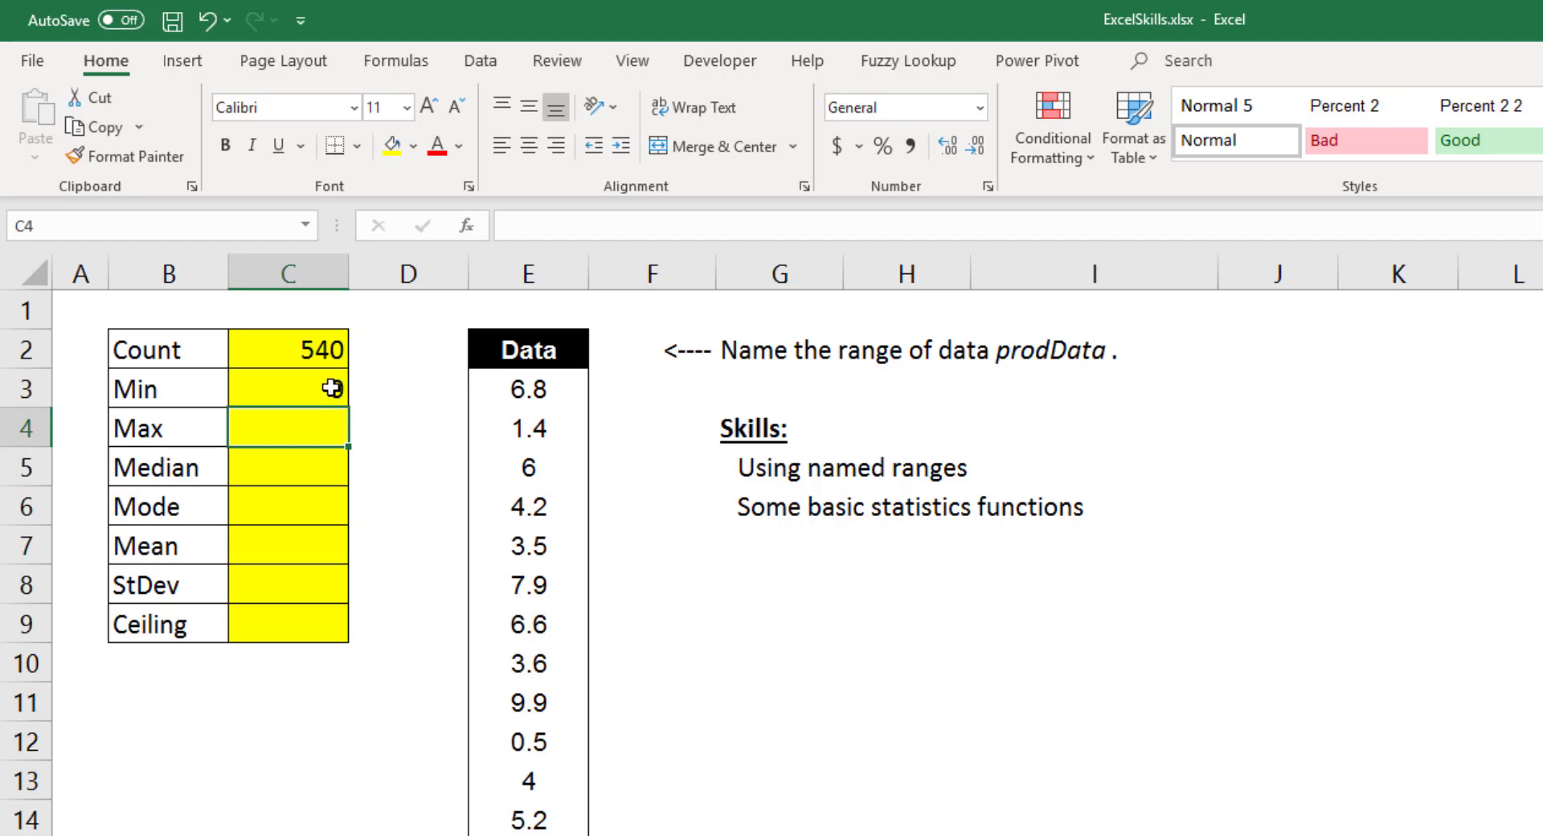
Fill the MIN formula from C3 down to C10 to inspect the reference in C5, and undo the fill
left_click(312, 383)
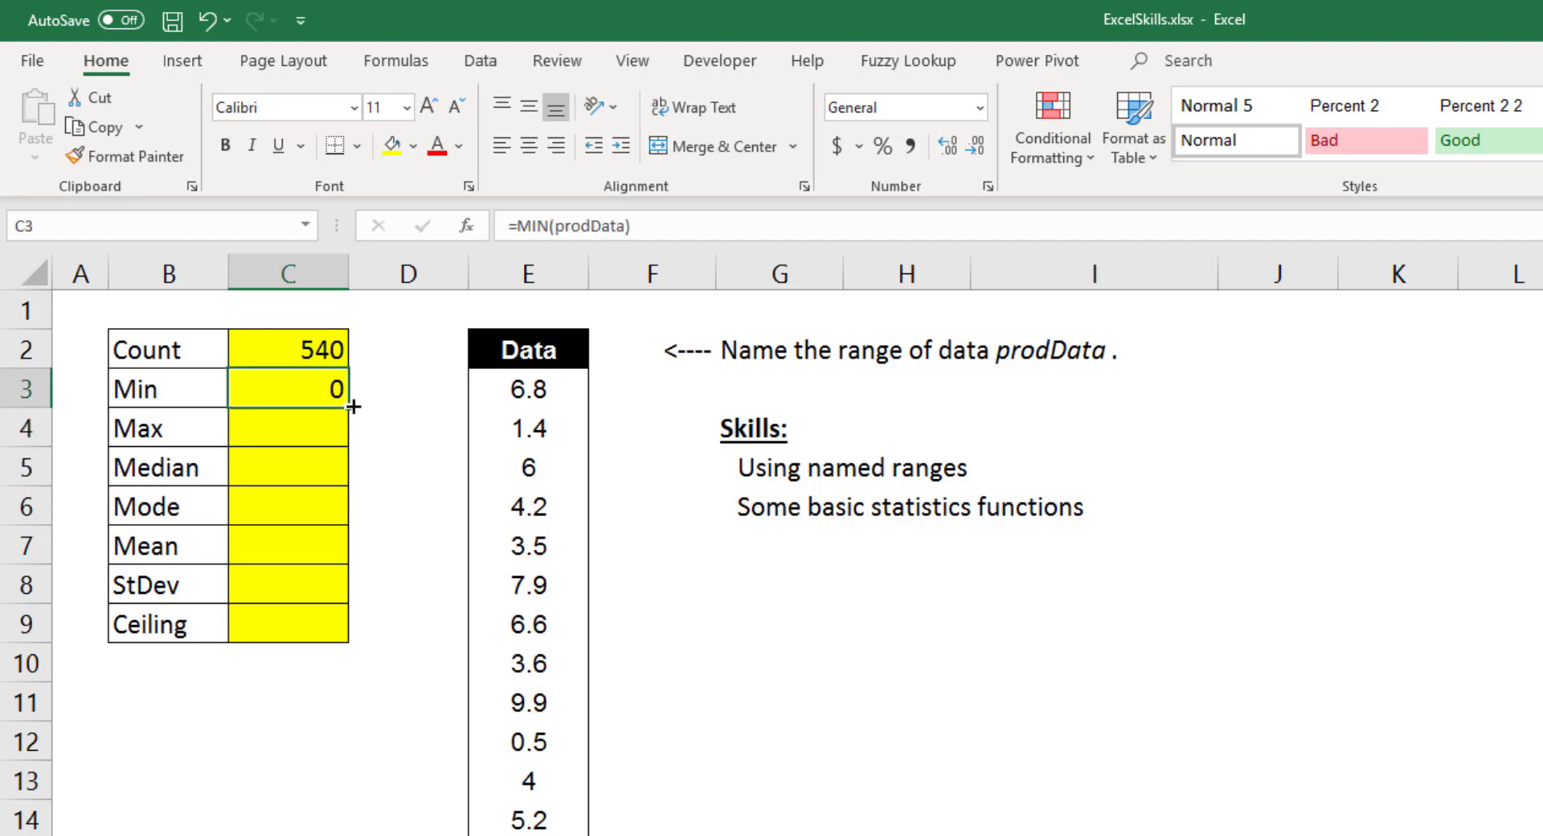
left_click_drag(349, 409, 338, 665)
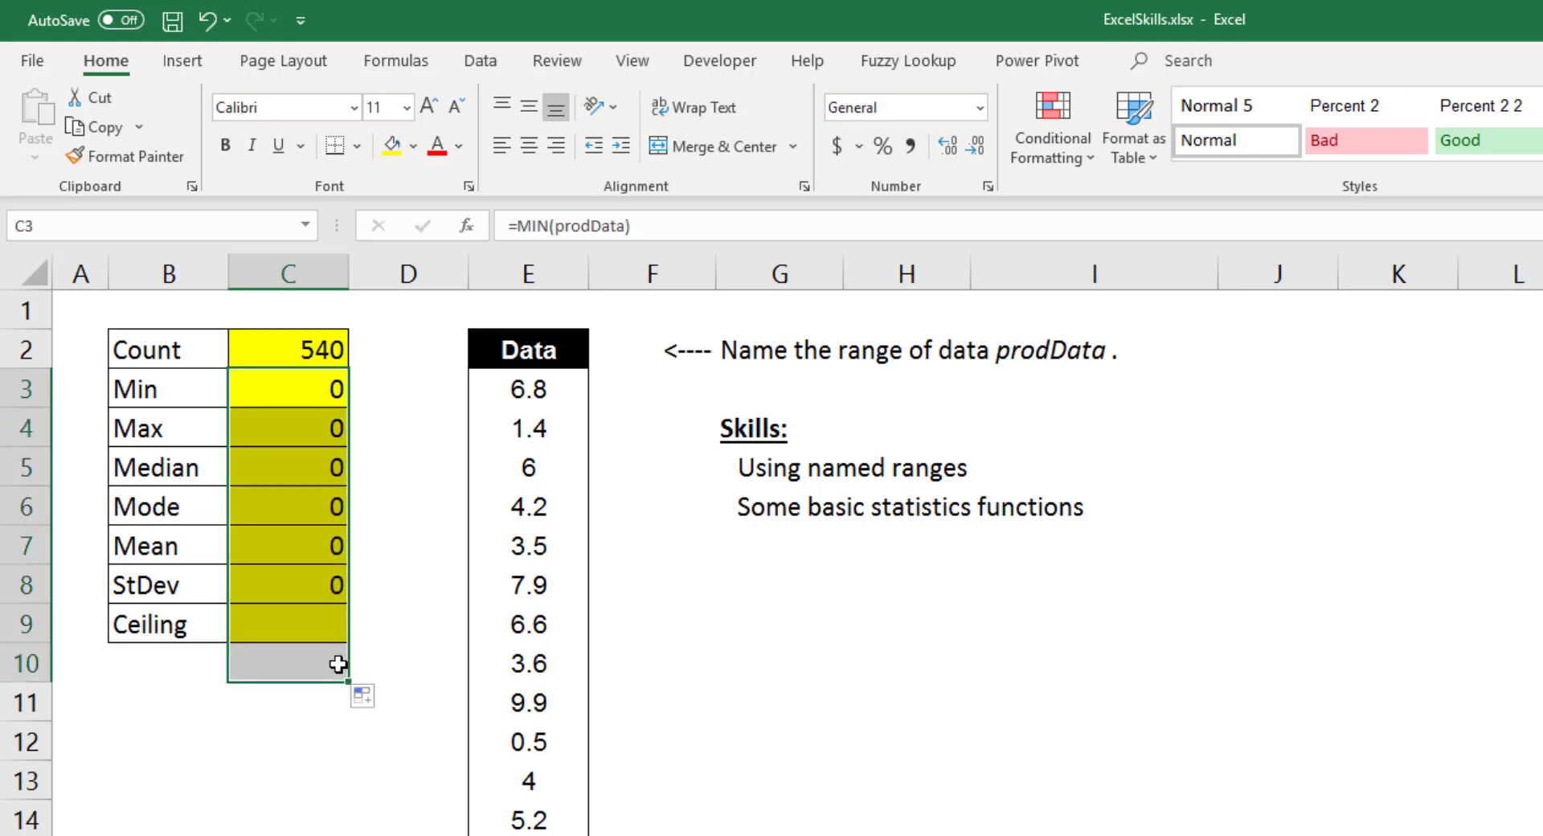
double_click(279, 467)
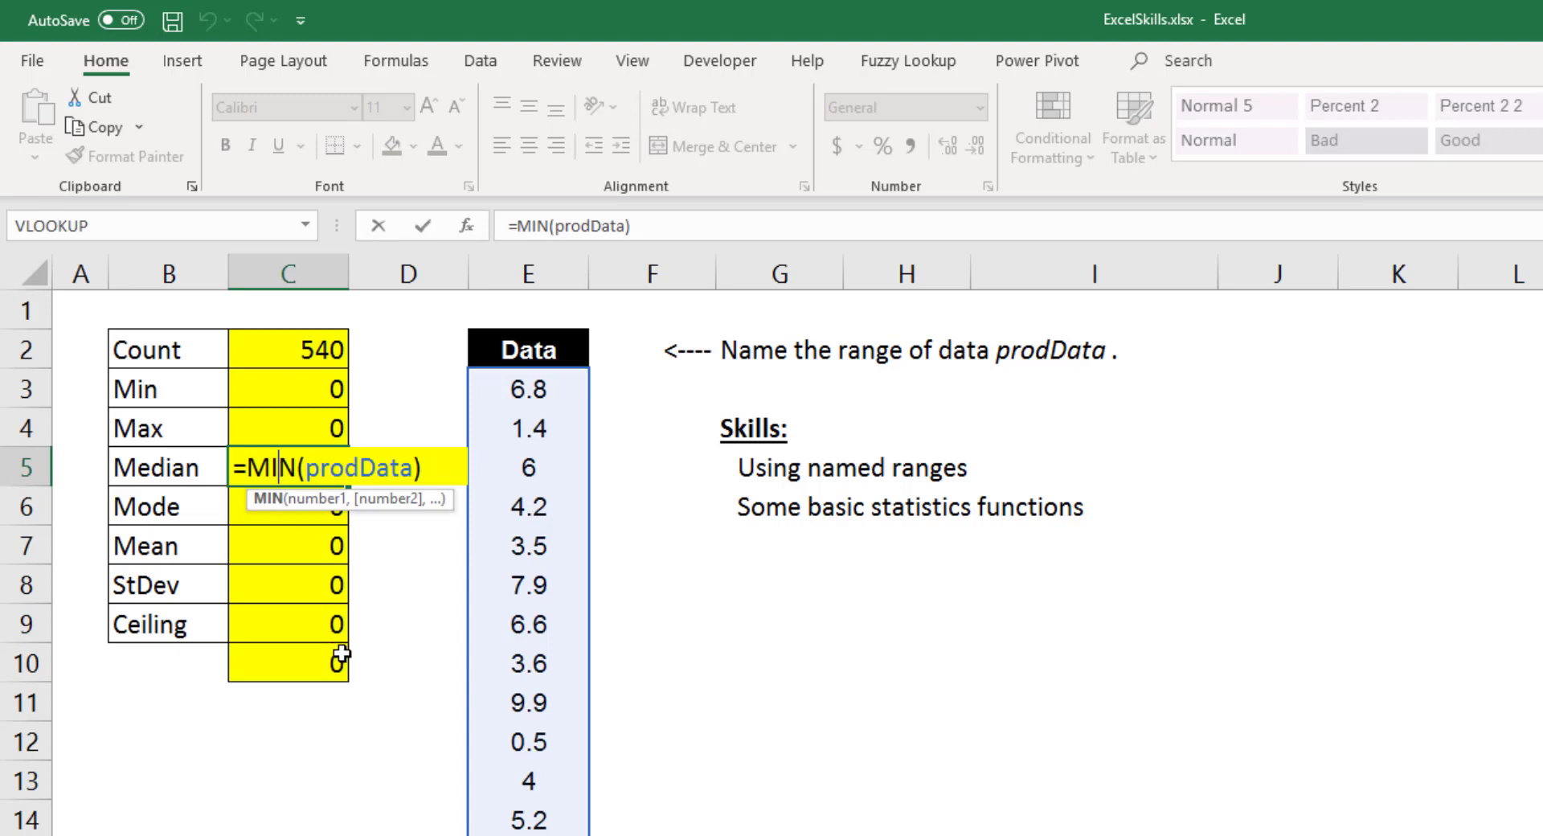
key("ctrl+Return")
key("ctrl+z")
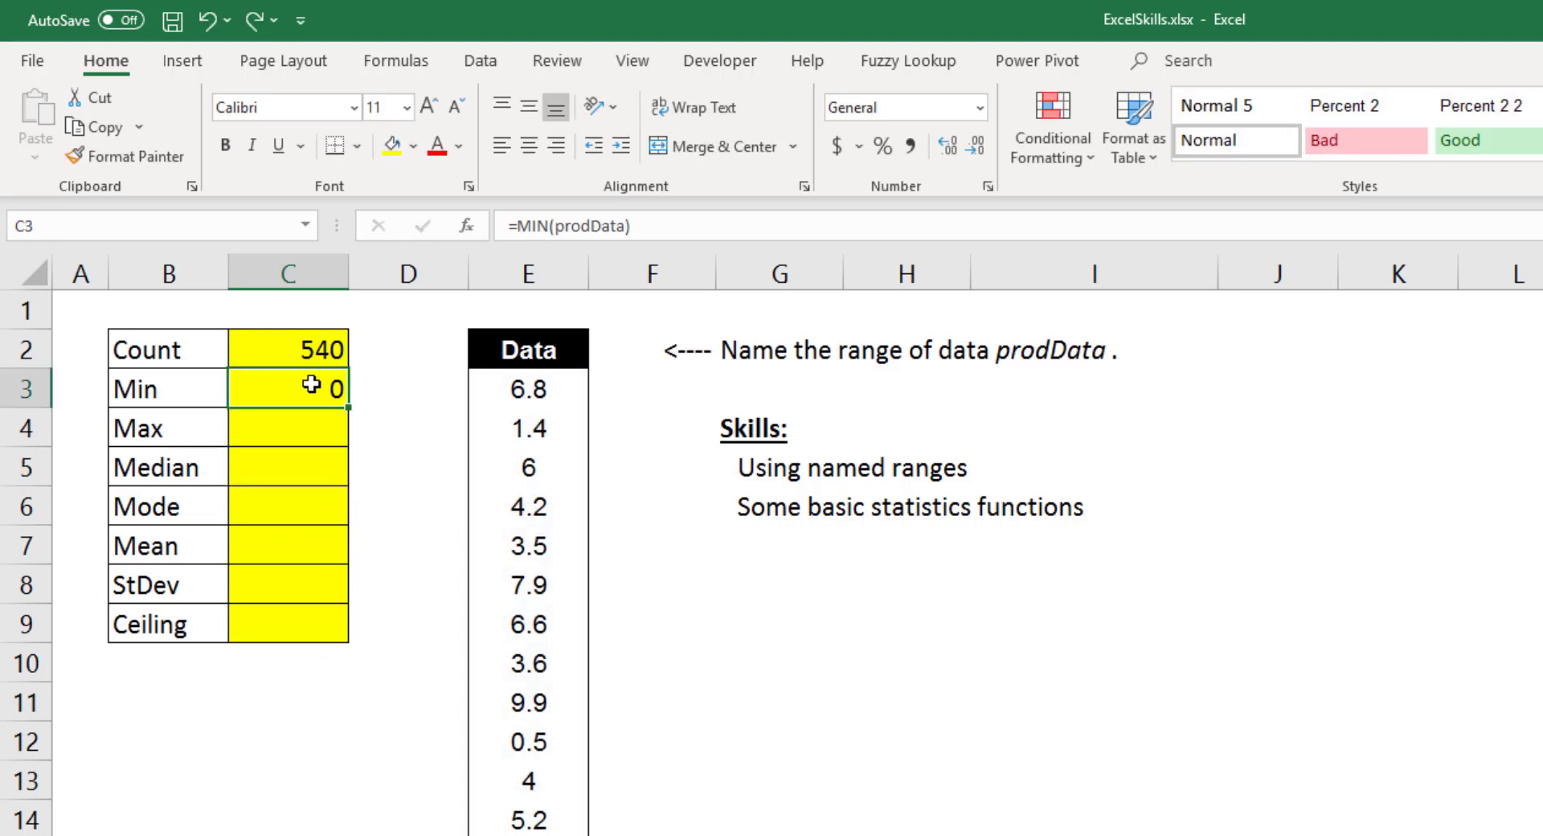
Enter =MAX(prodData) in C4, inserting the range name from the list of defined names
left_click(317, 425)
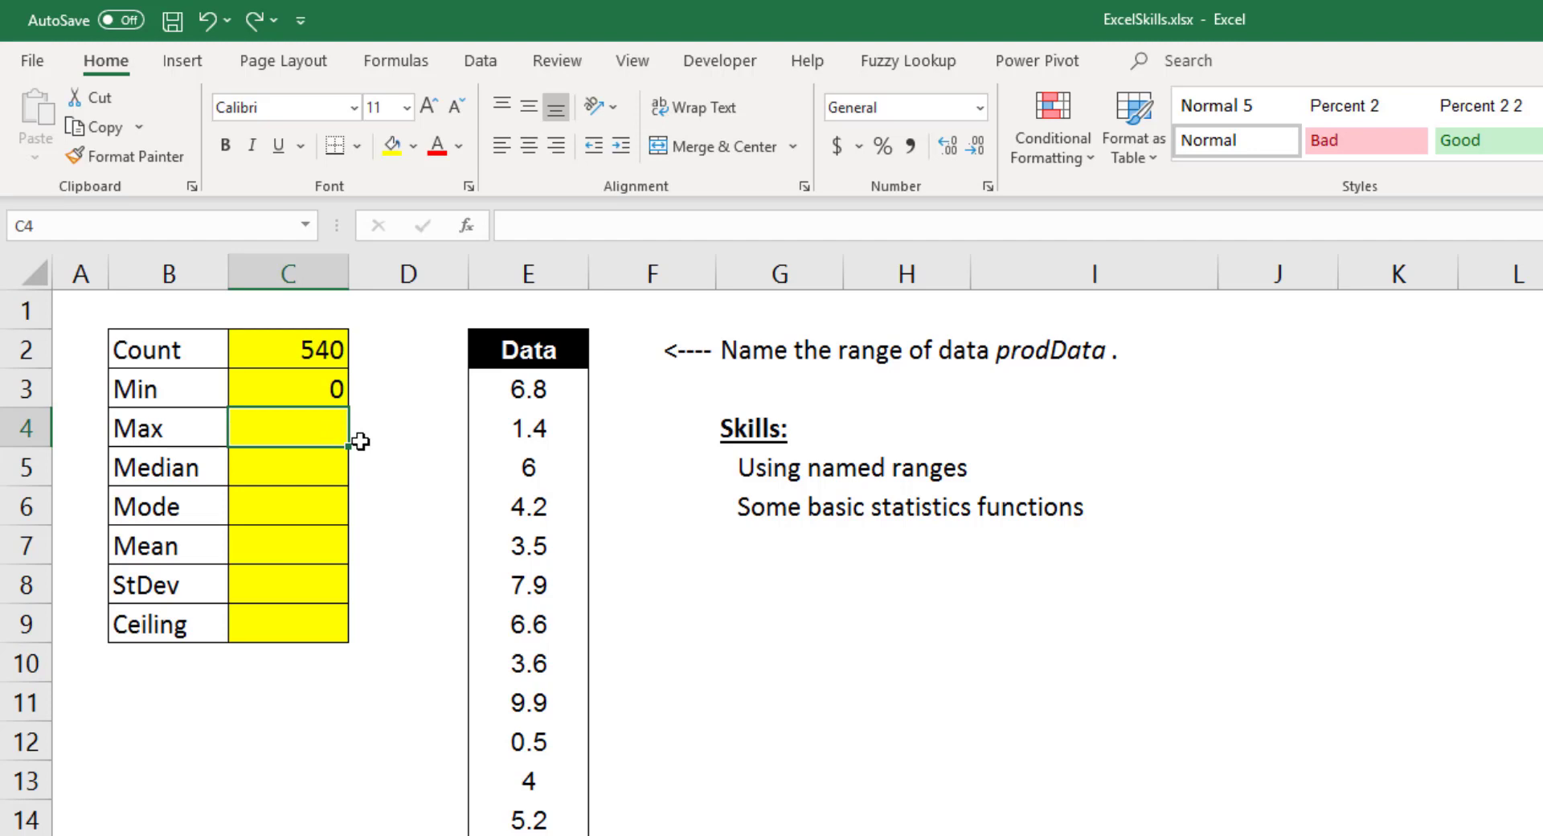
type("=max(")
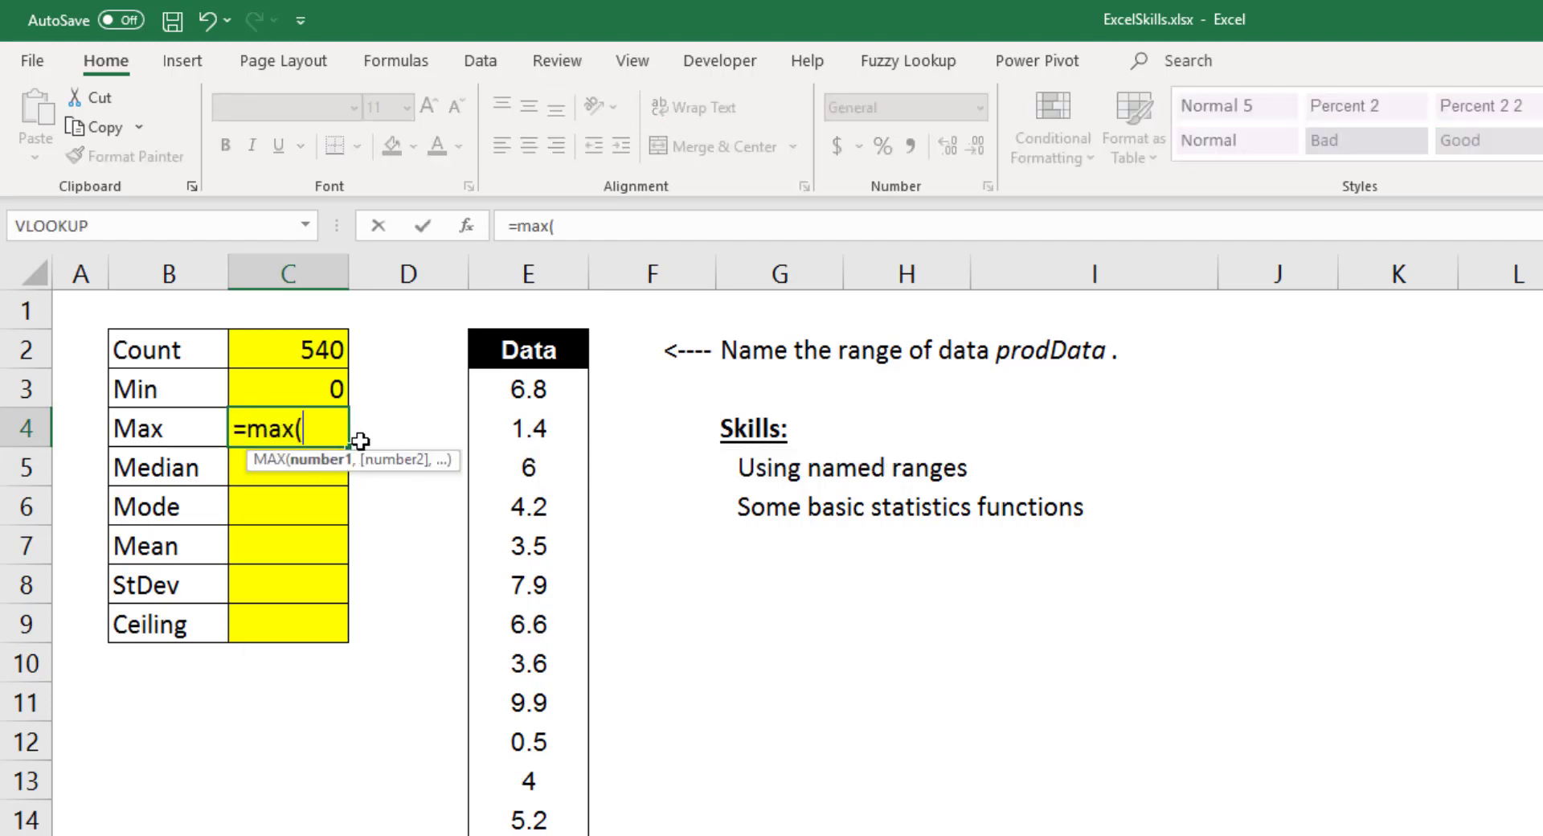
key("F3")
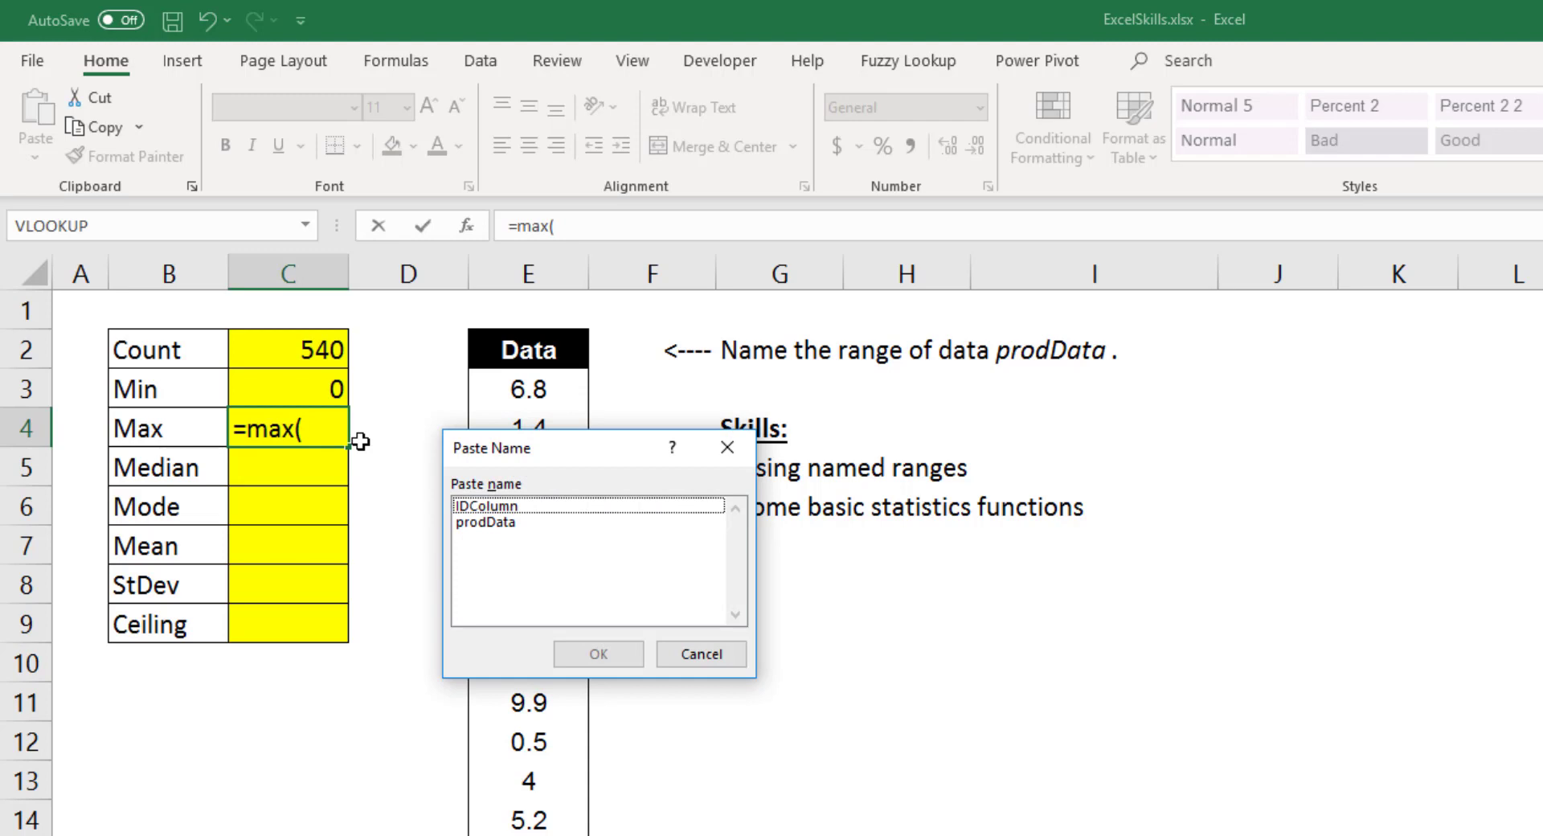
double_click(492, 524)
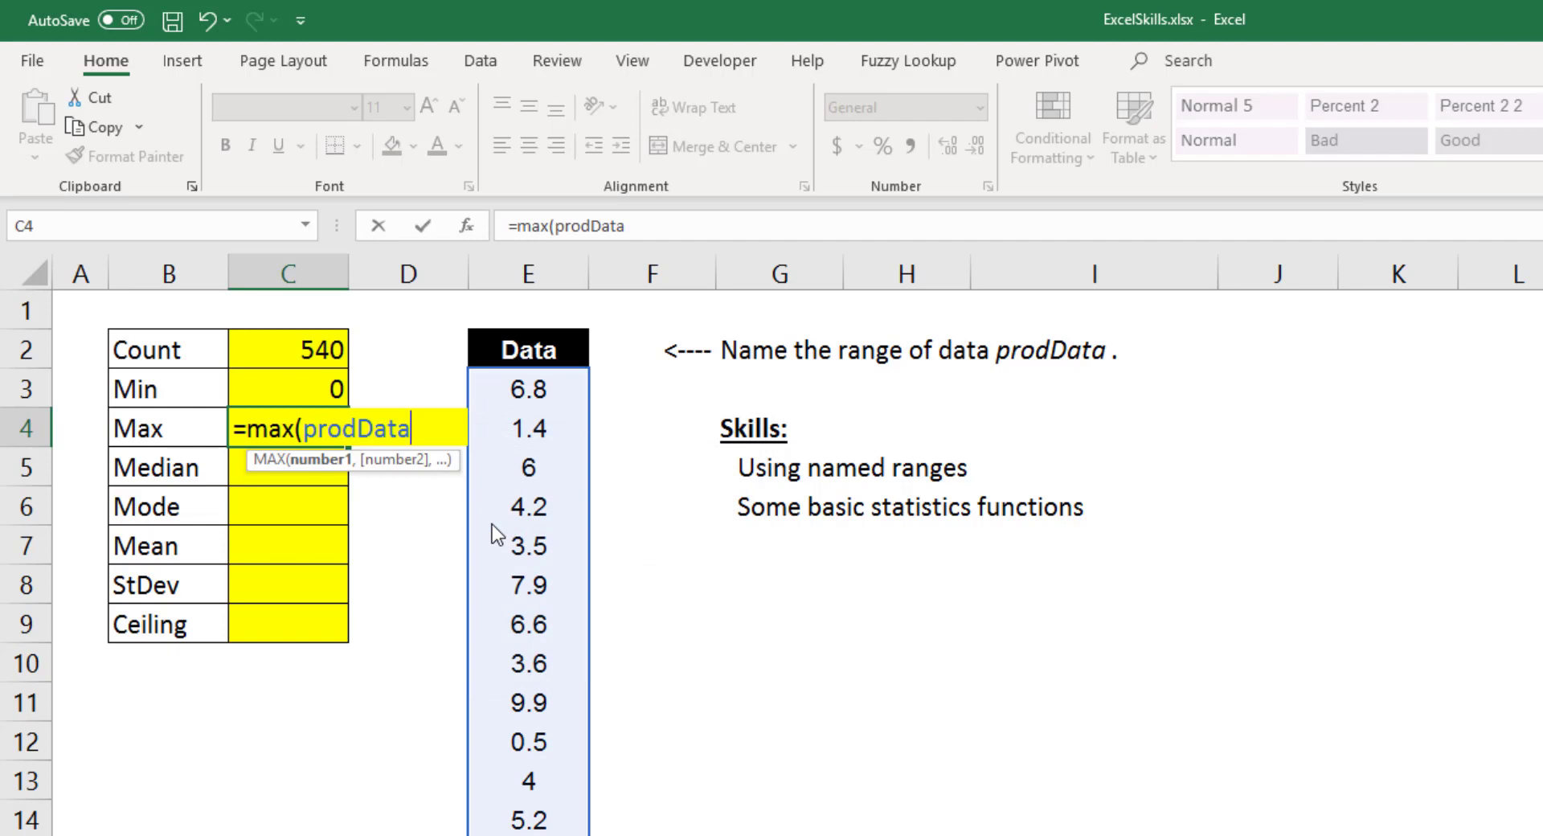
type(")")
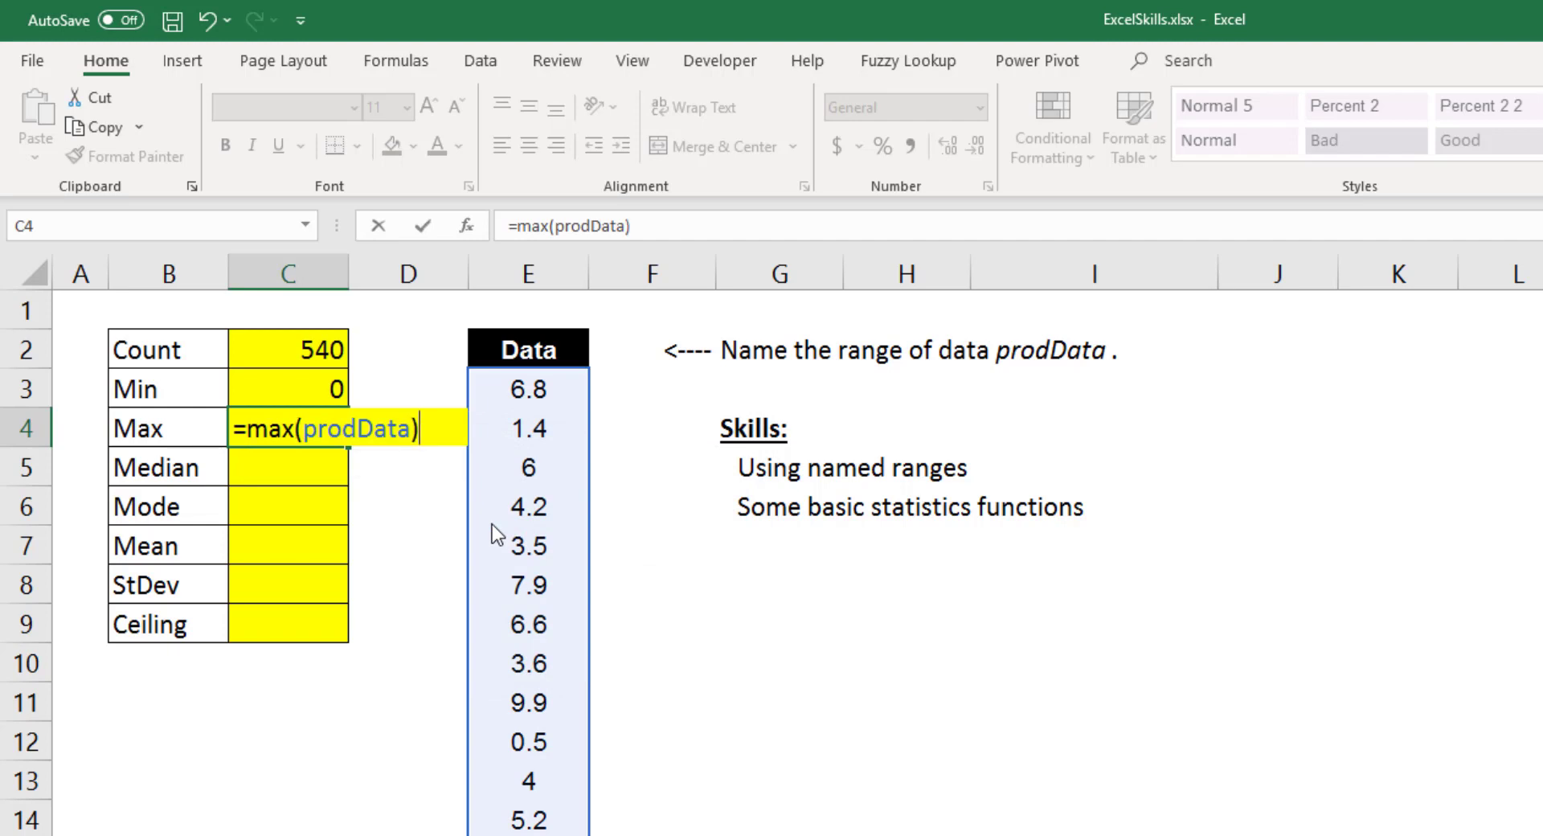
key("Return")
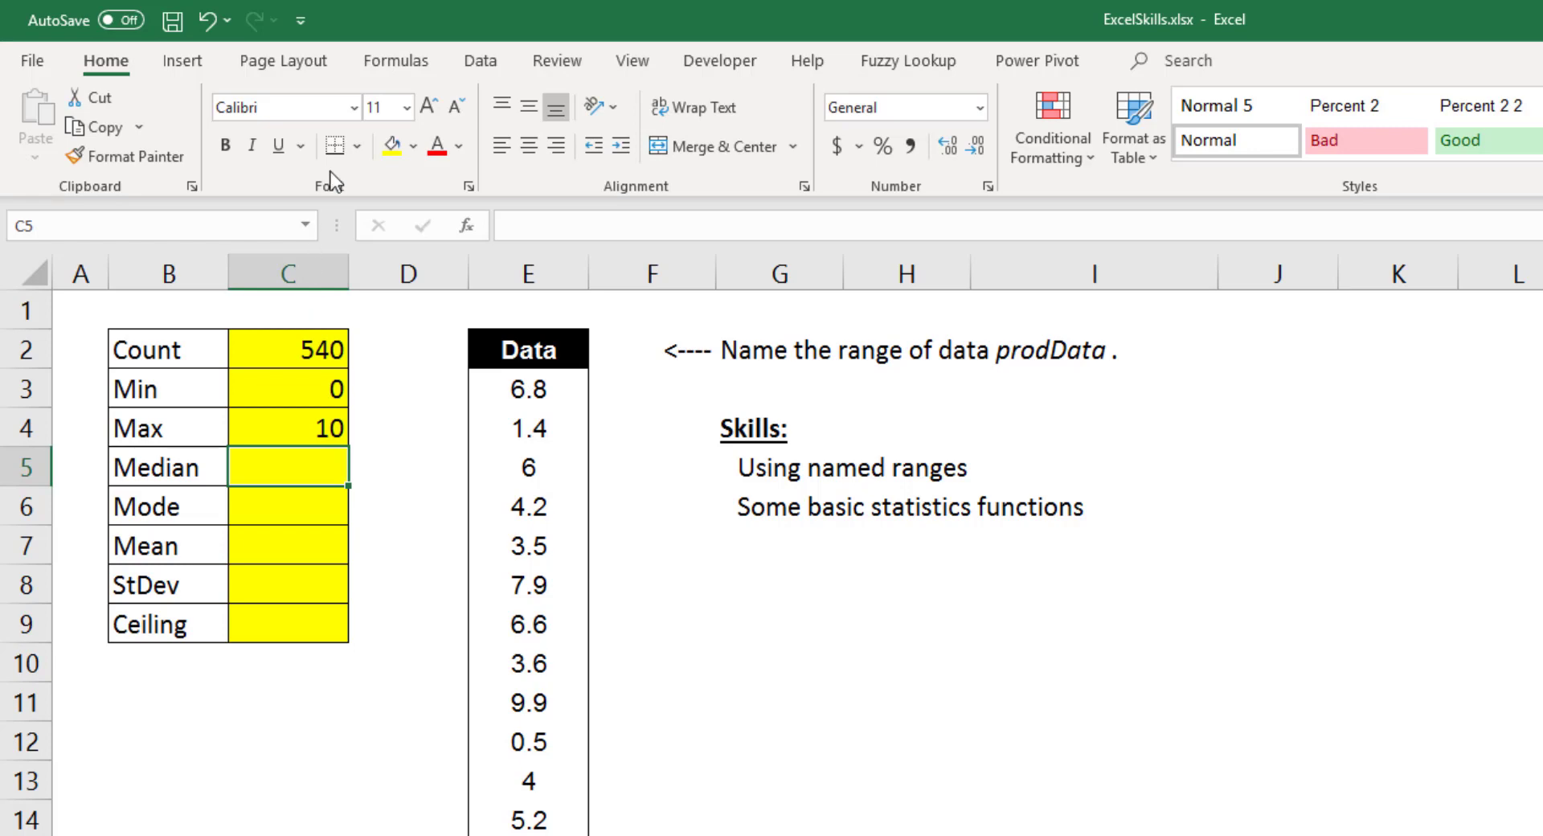
Review prodData in the Name Manager, widening the Scope column and opening the name's edit settings without changing them
left_click(373, 64)
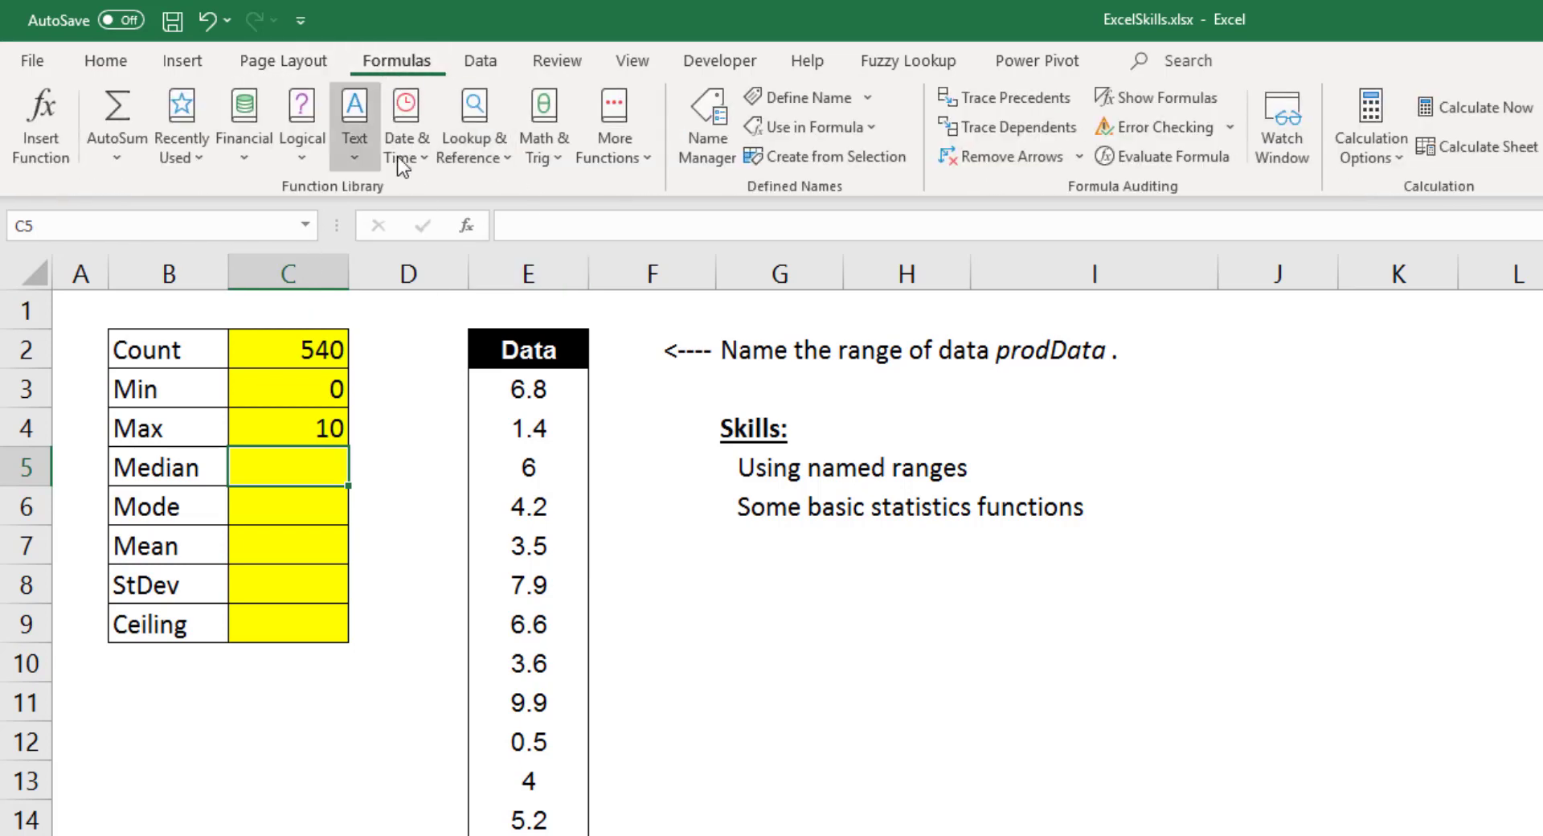
left_click(701, 122)
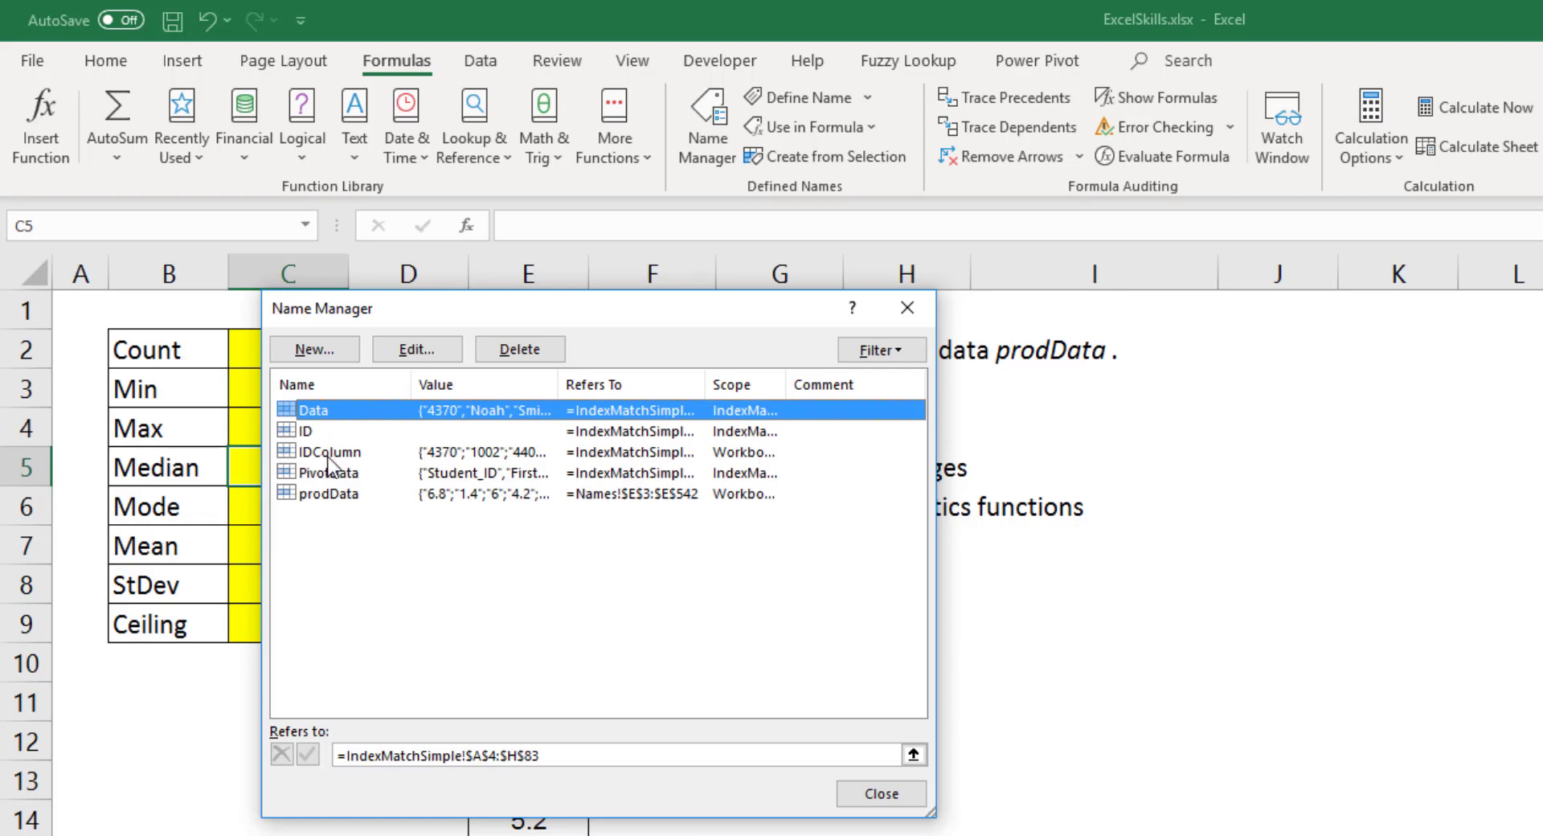
left_click(319, 495)
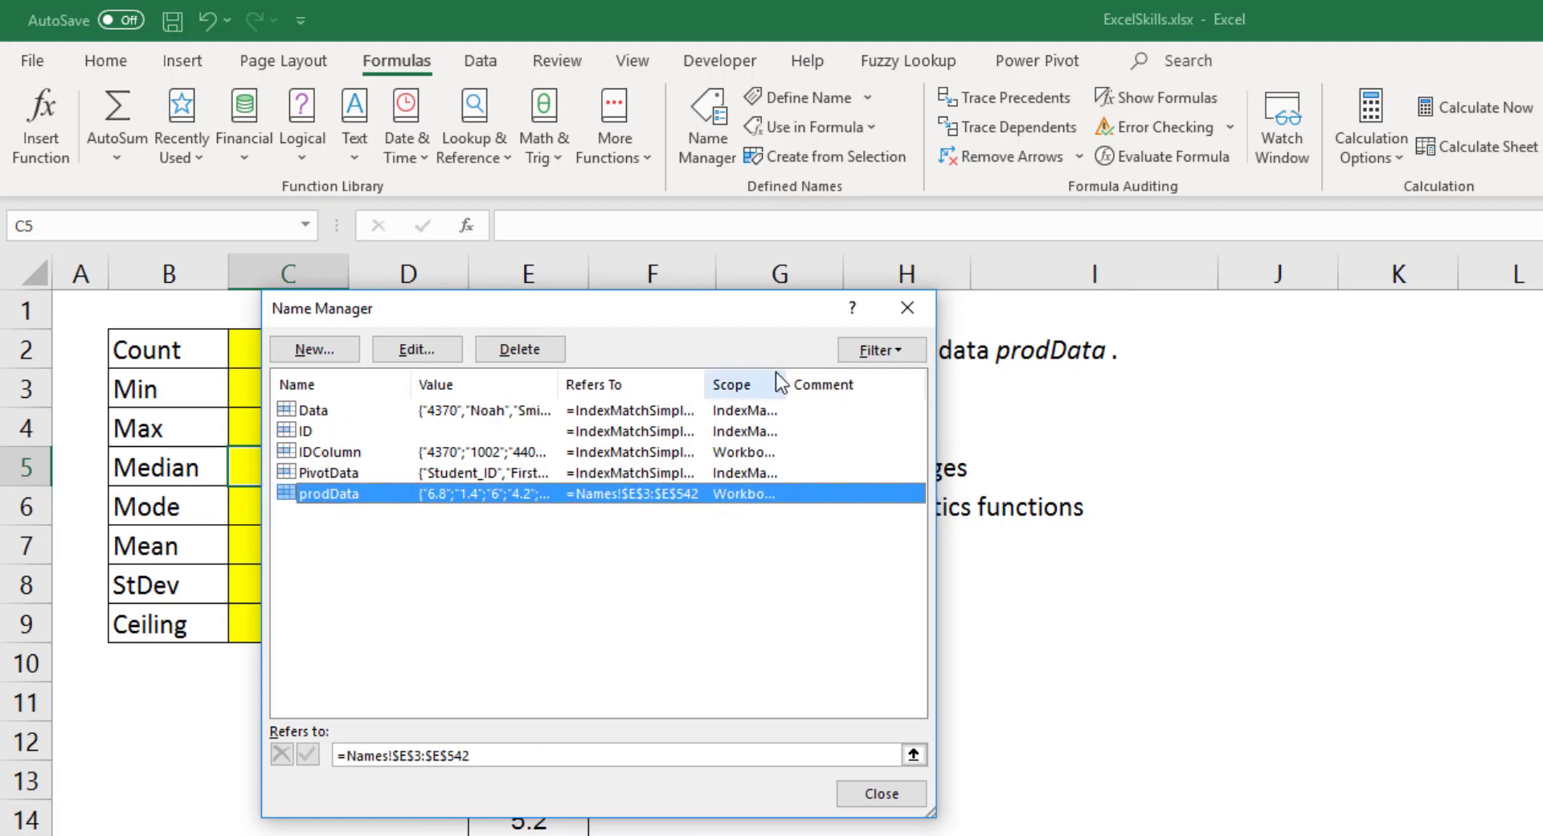
left_click_drag(783, 384, 820, 385)
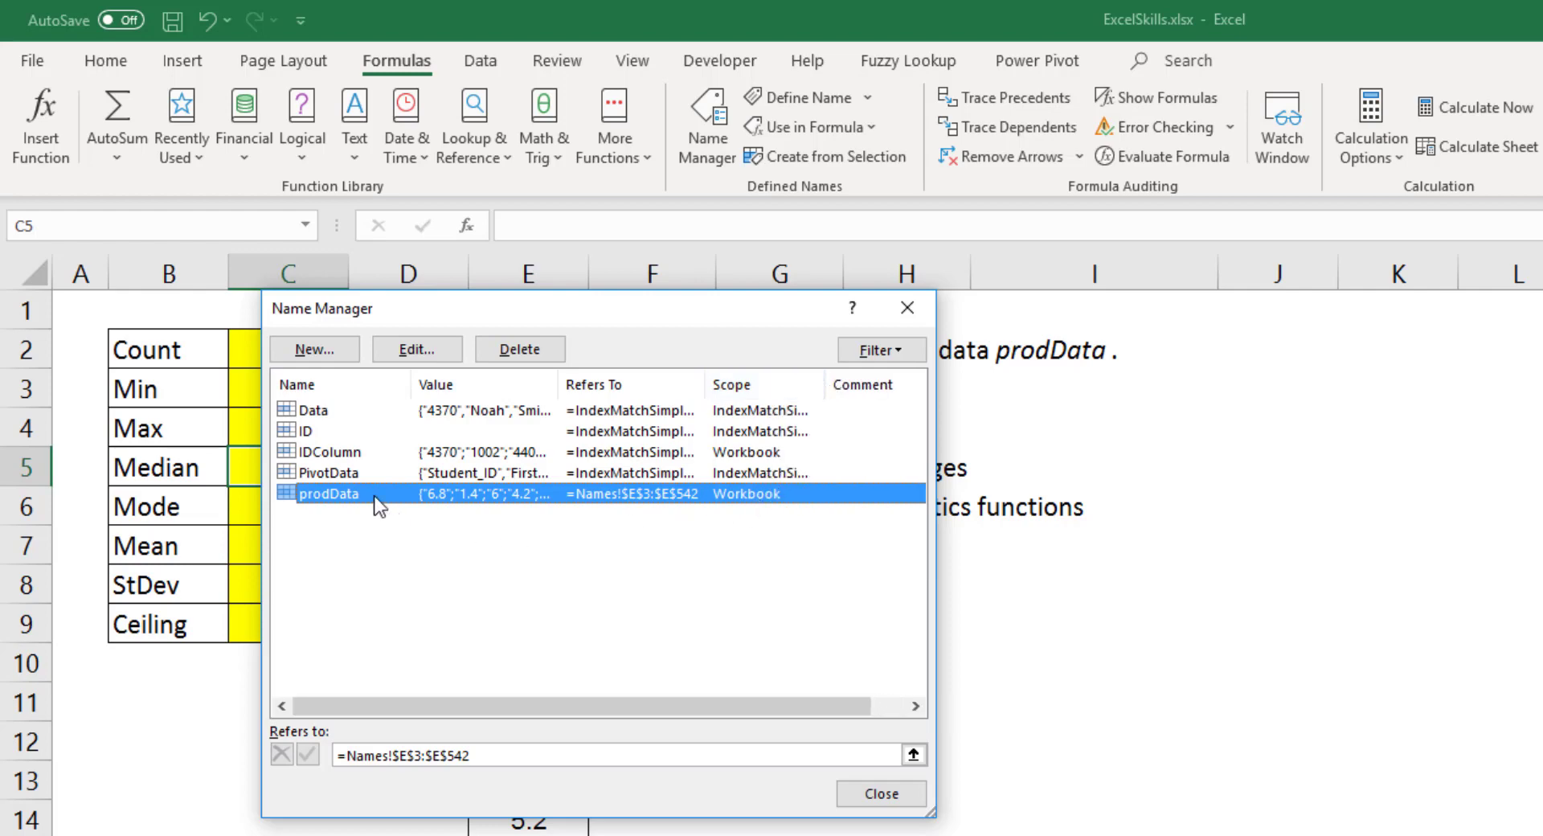
left_click(422, 355)
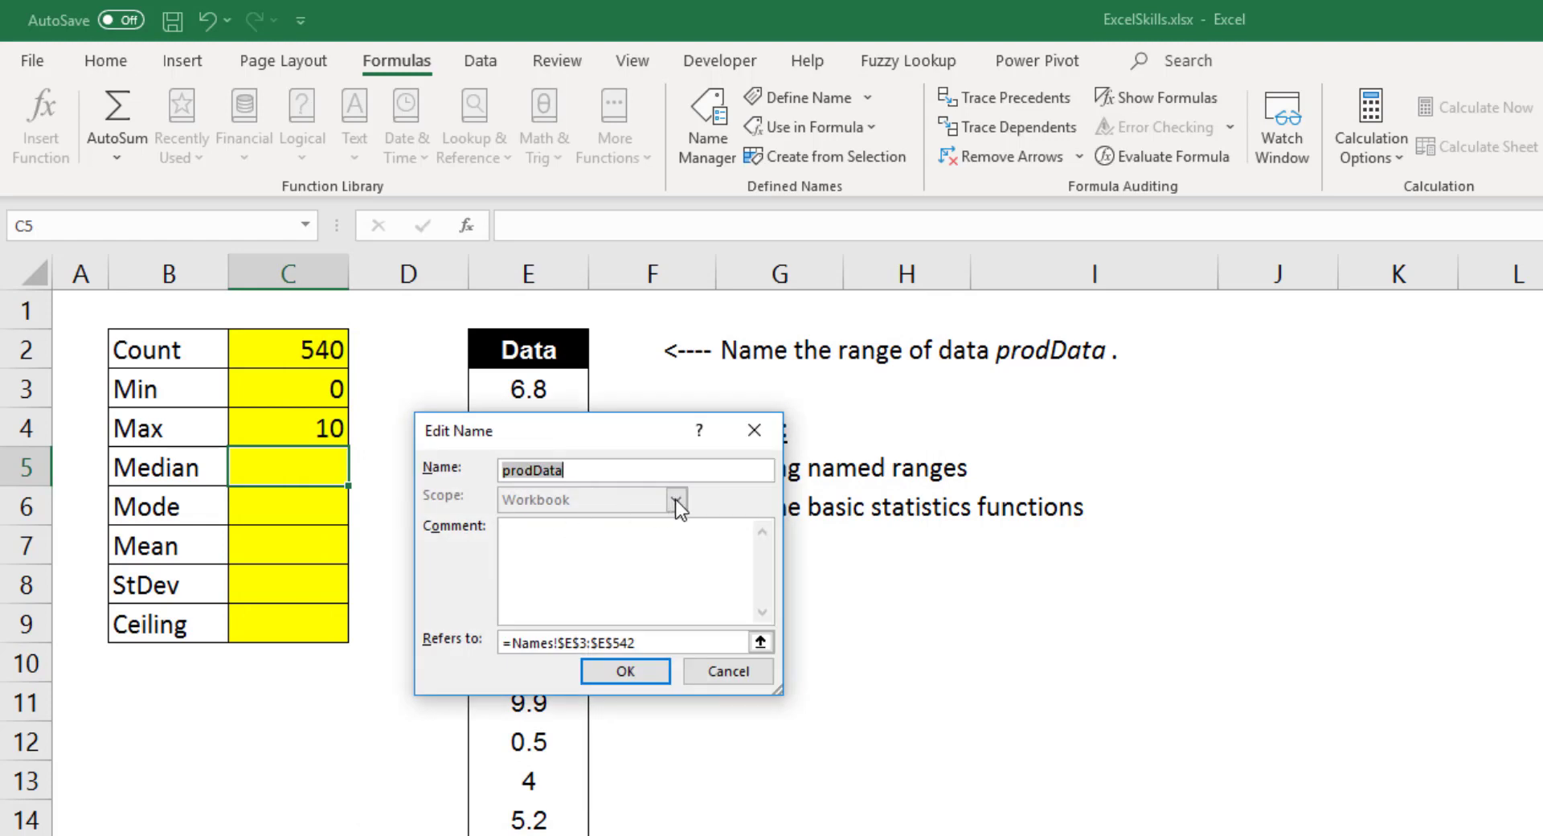
left_click(611, 547)
left_click(706, 678)
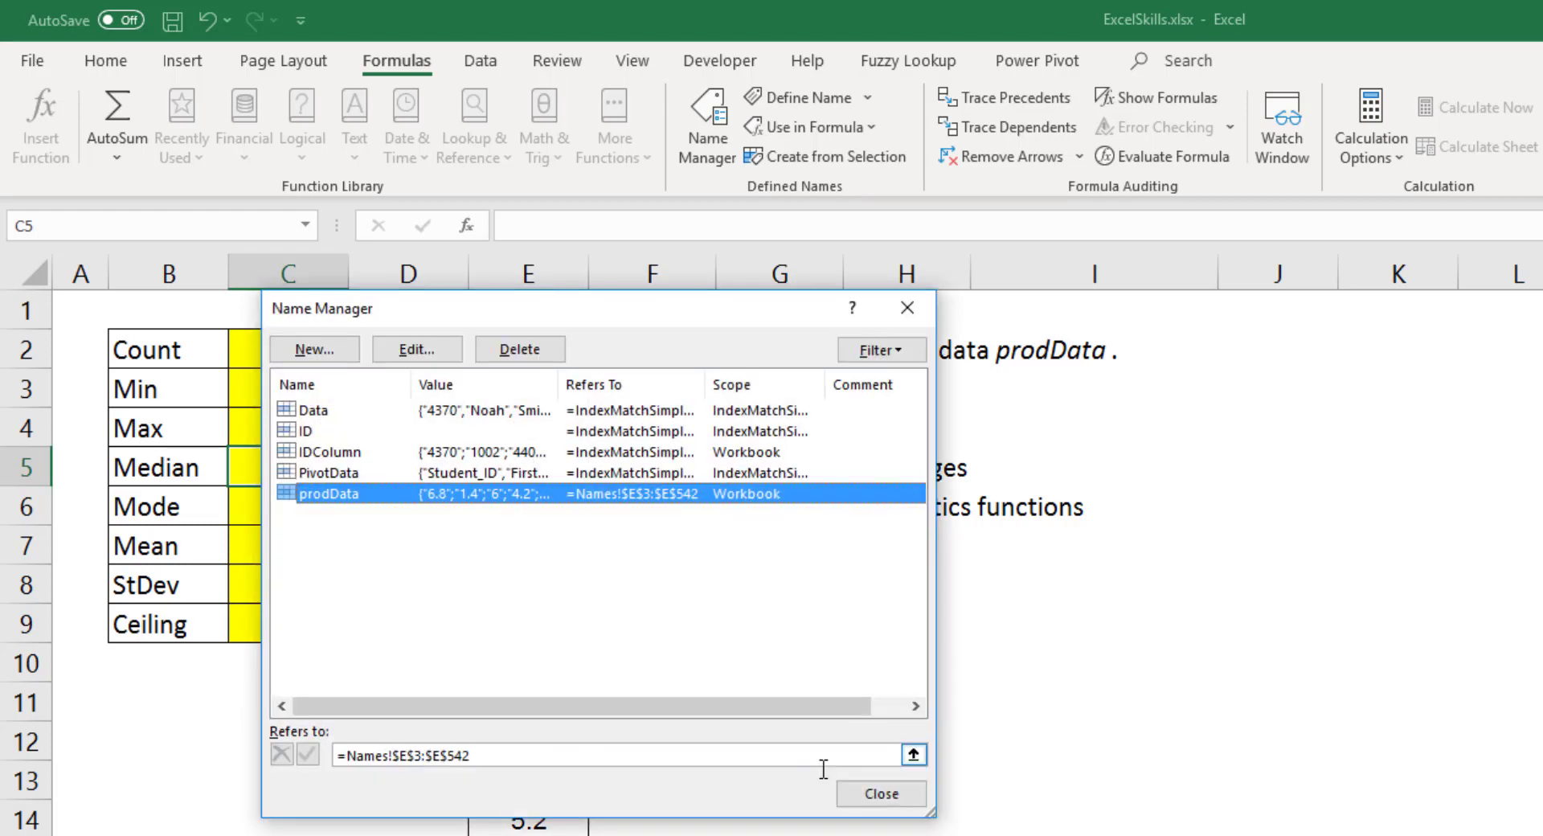
Delete the defined name prodData and close the Name Manager
left_click(517, 348)
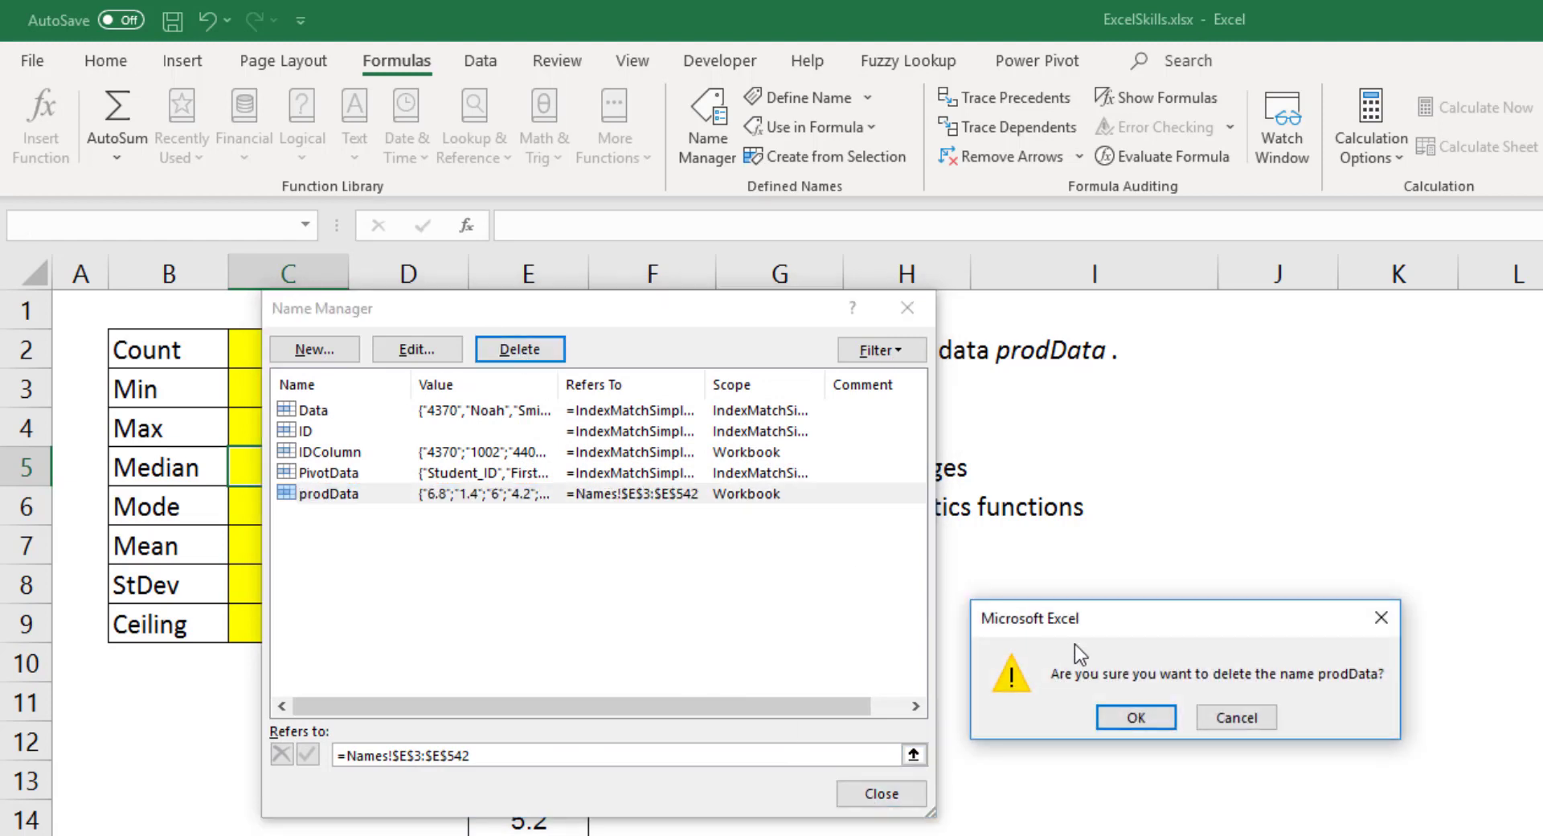
left_click(1156, 721)
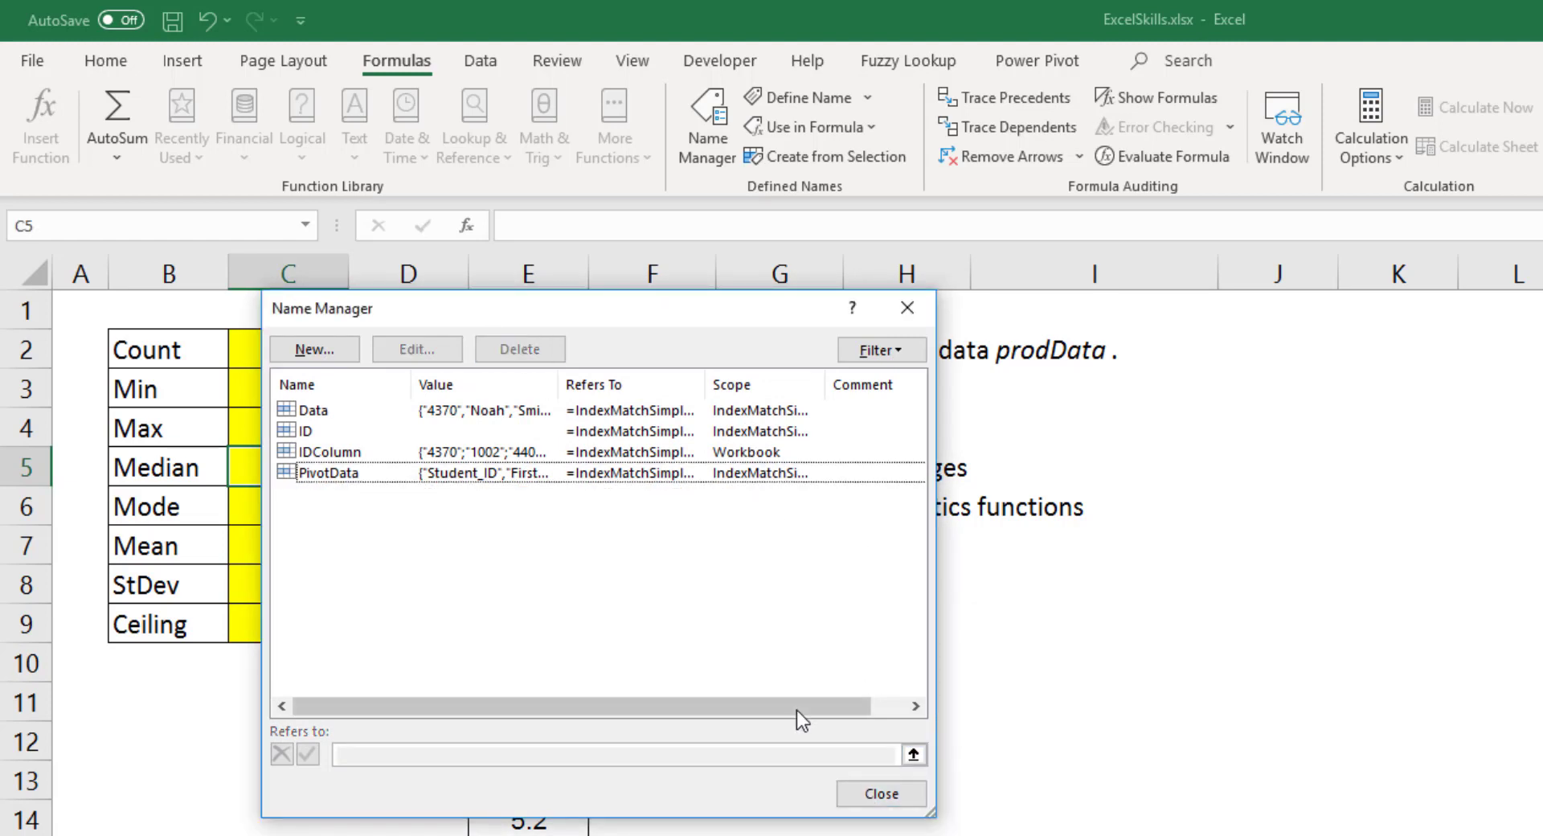
left_click(900, 794)
Open and re-confirm the COUNT formula in C2 and the MIN formula in C3 to check their prodData references
double_click(299, 353)
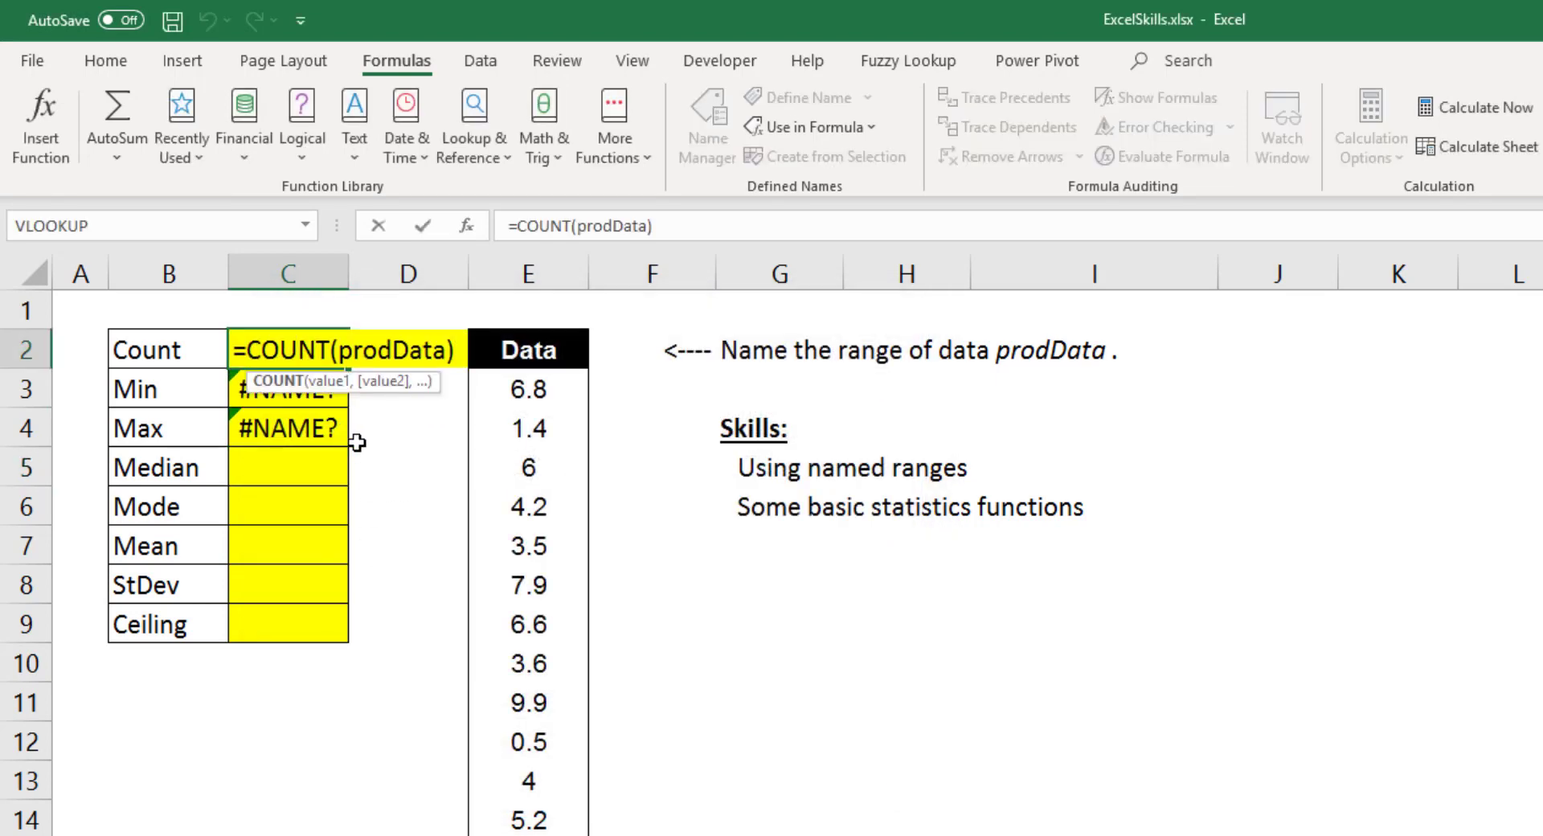
key("Return")
double_click(296, 389)
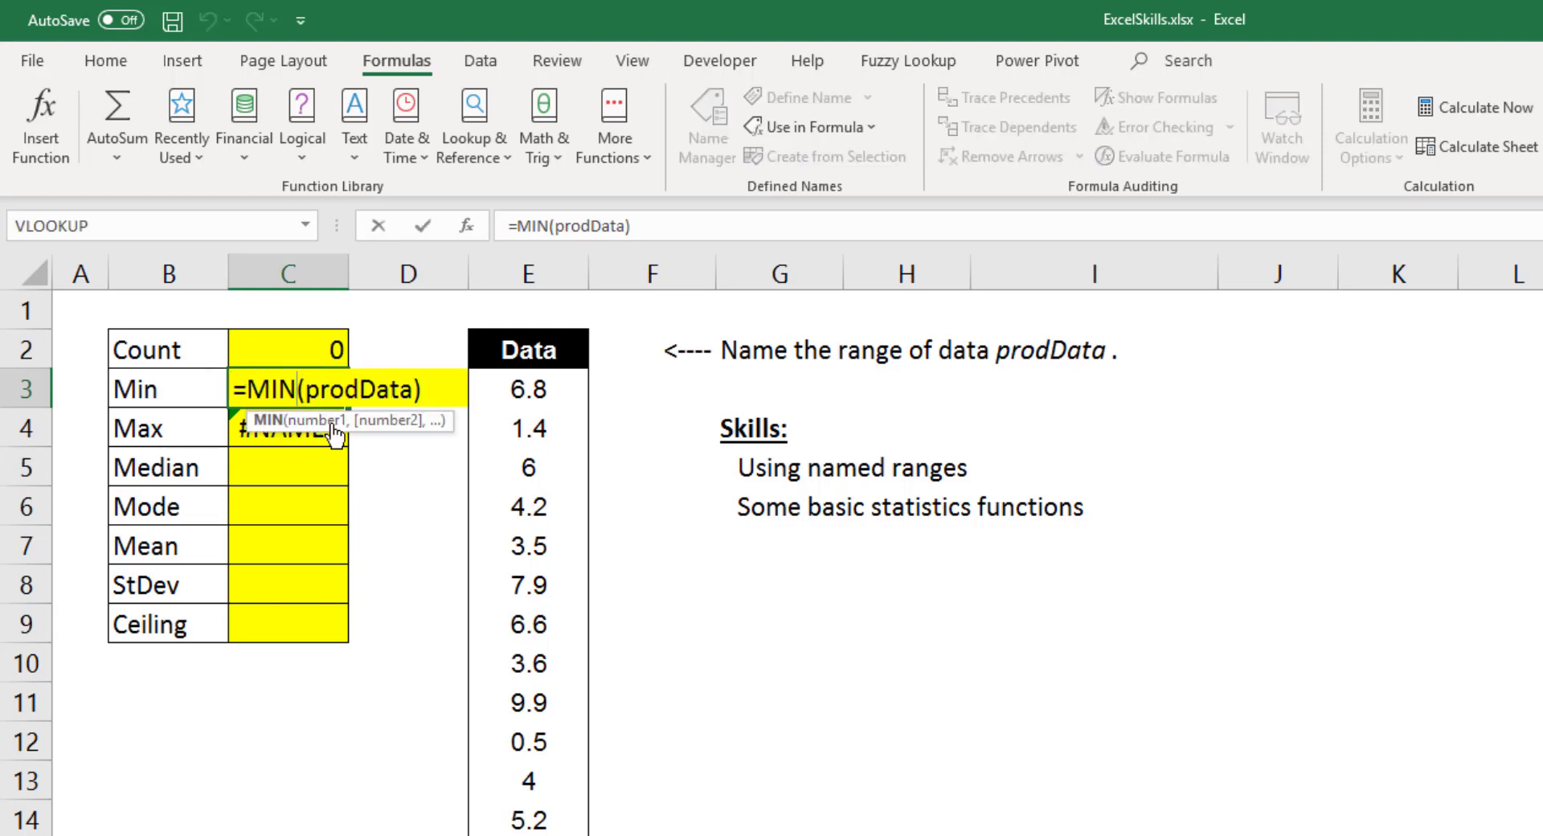
key("Return")
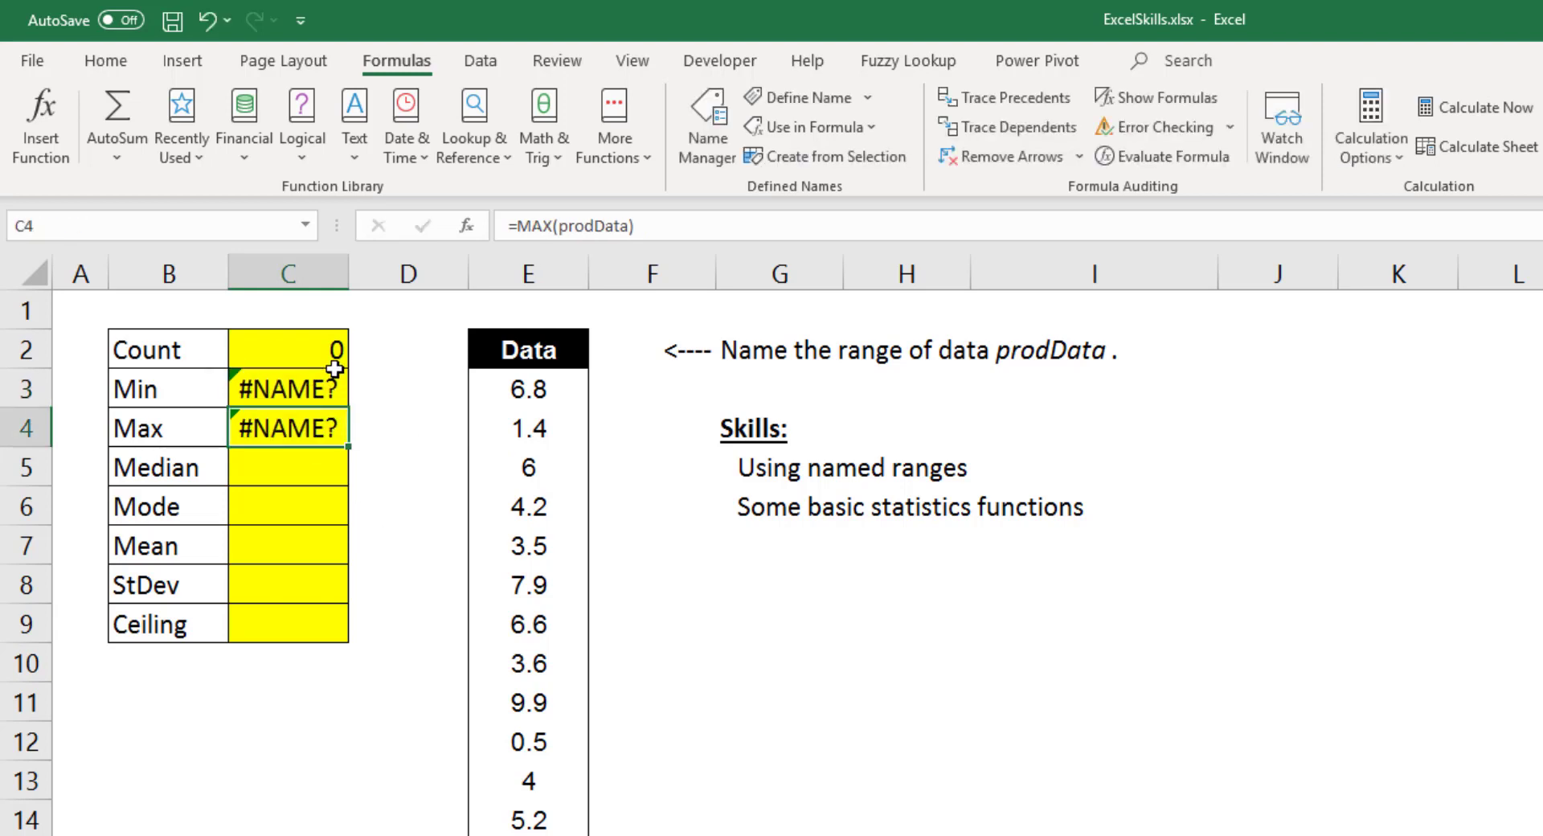
left_click(533, 388)
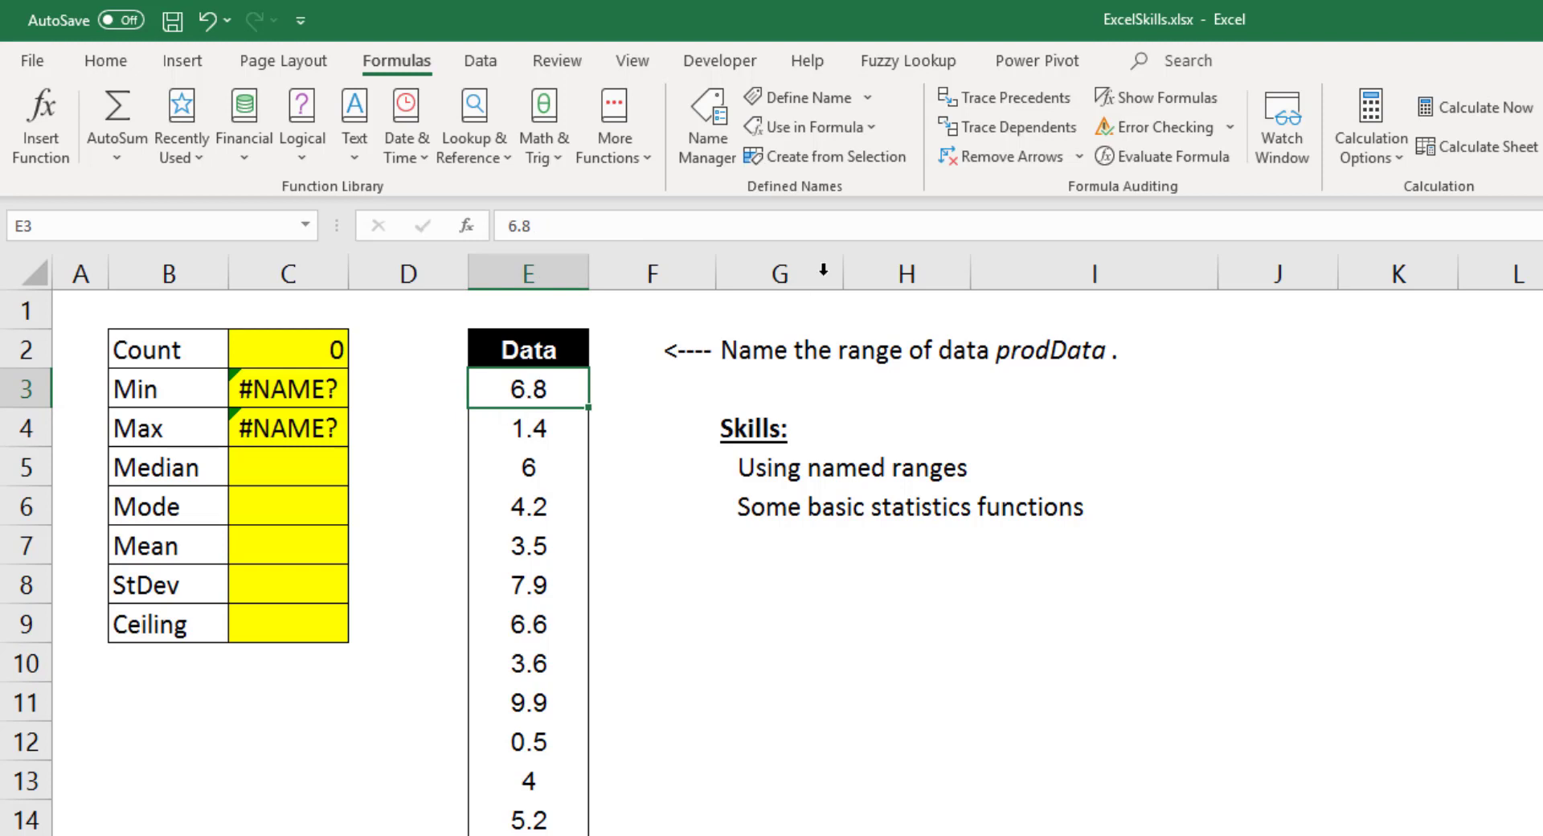
left_click(789, 100)
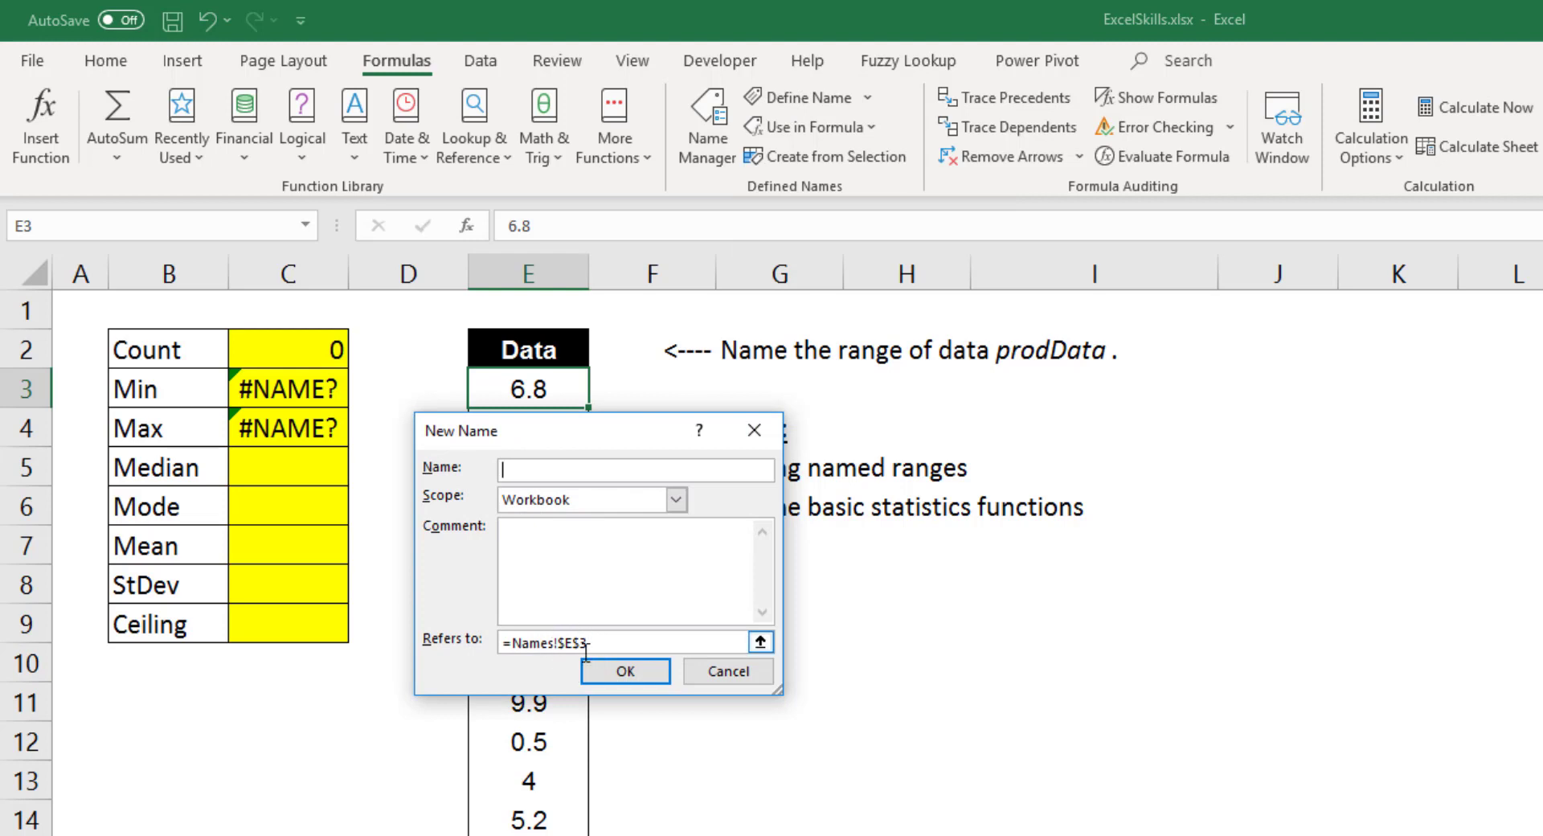
left_click(728, 673)
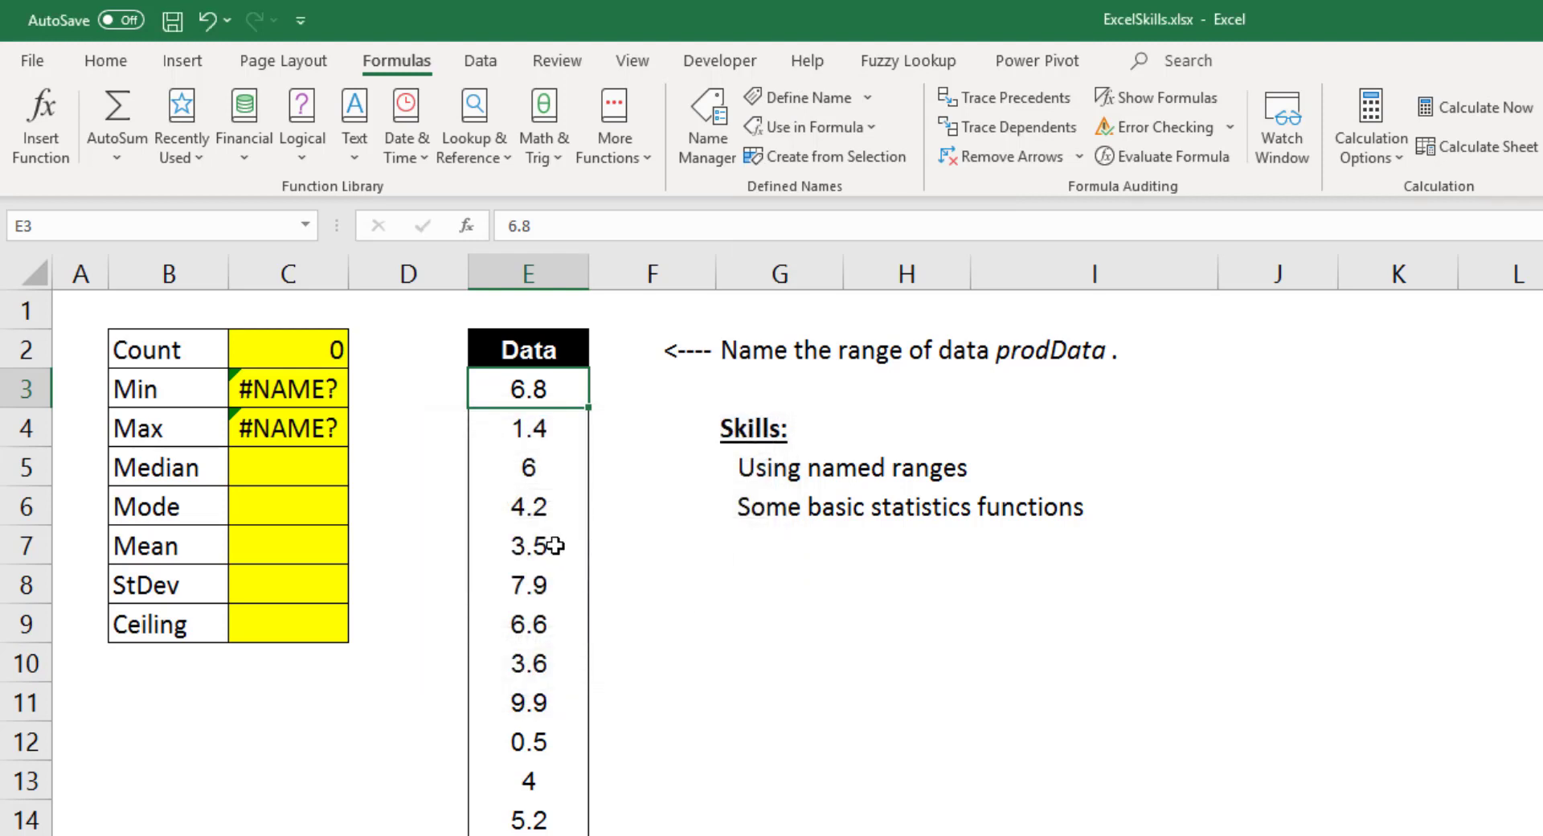
Select the data values E3:E542 and start defining a new name for them, browsing the scope options and choosing Workbook
key("ctrl+Down")
key("ctrl+shift+Up")
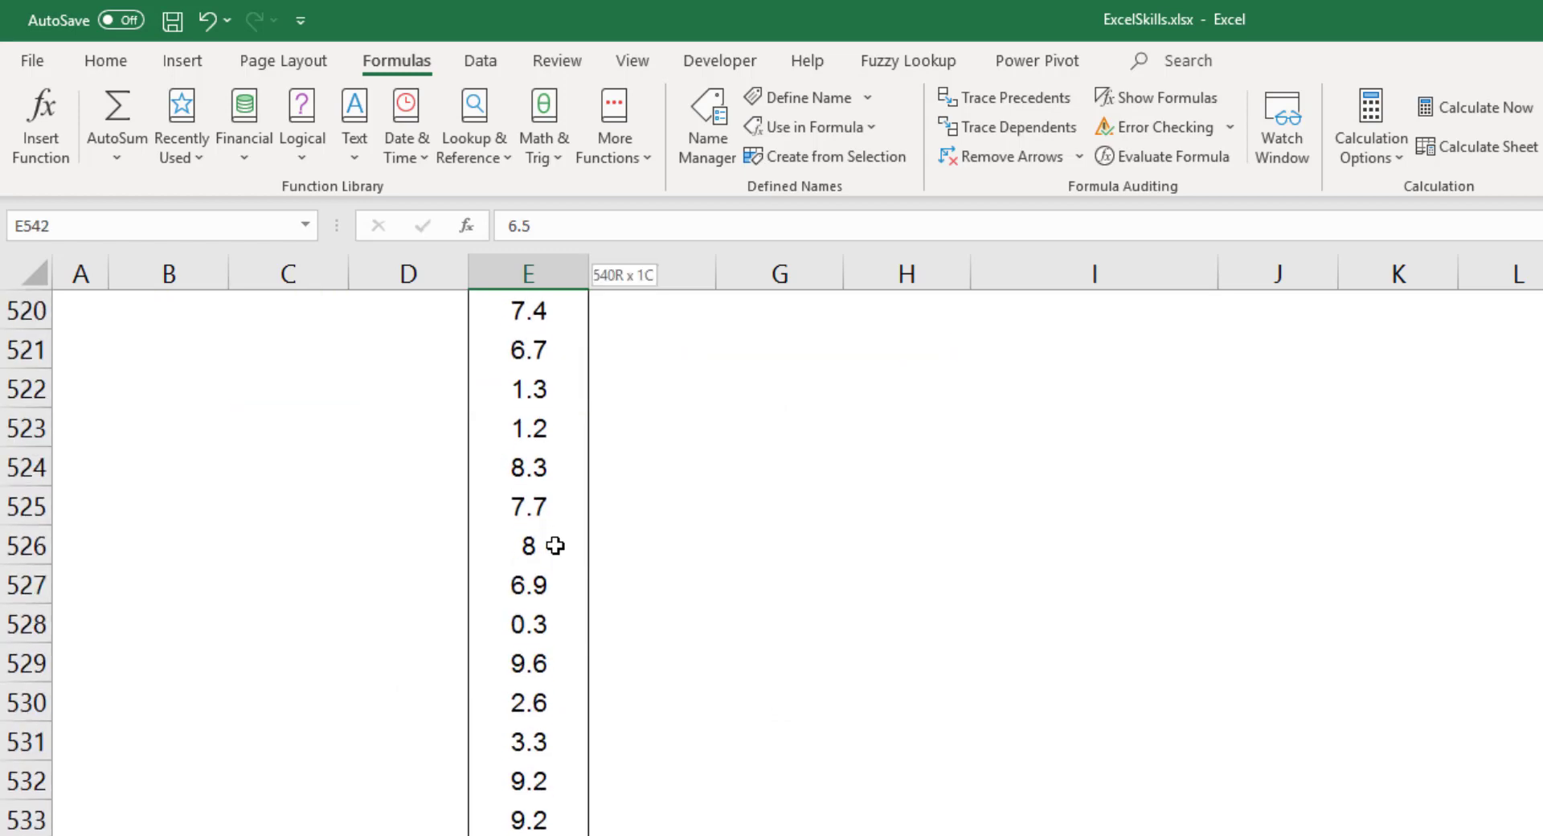
key("shift+Down")
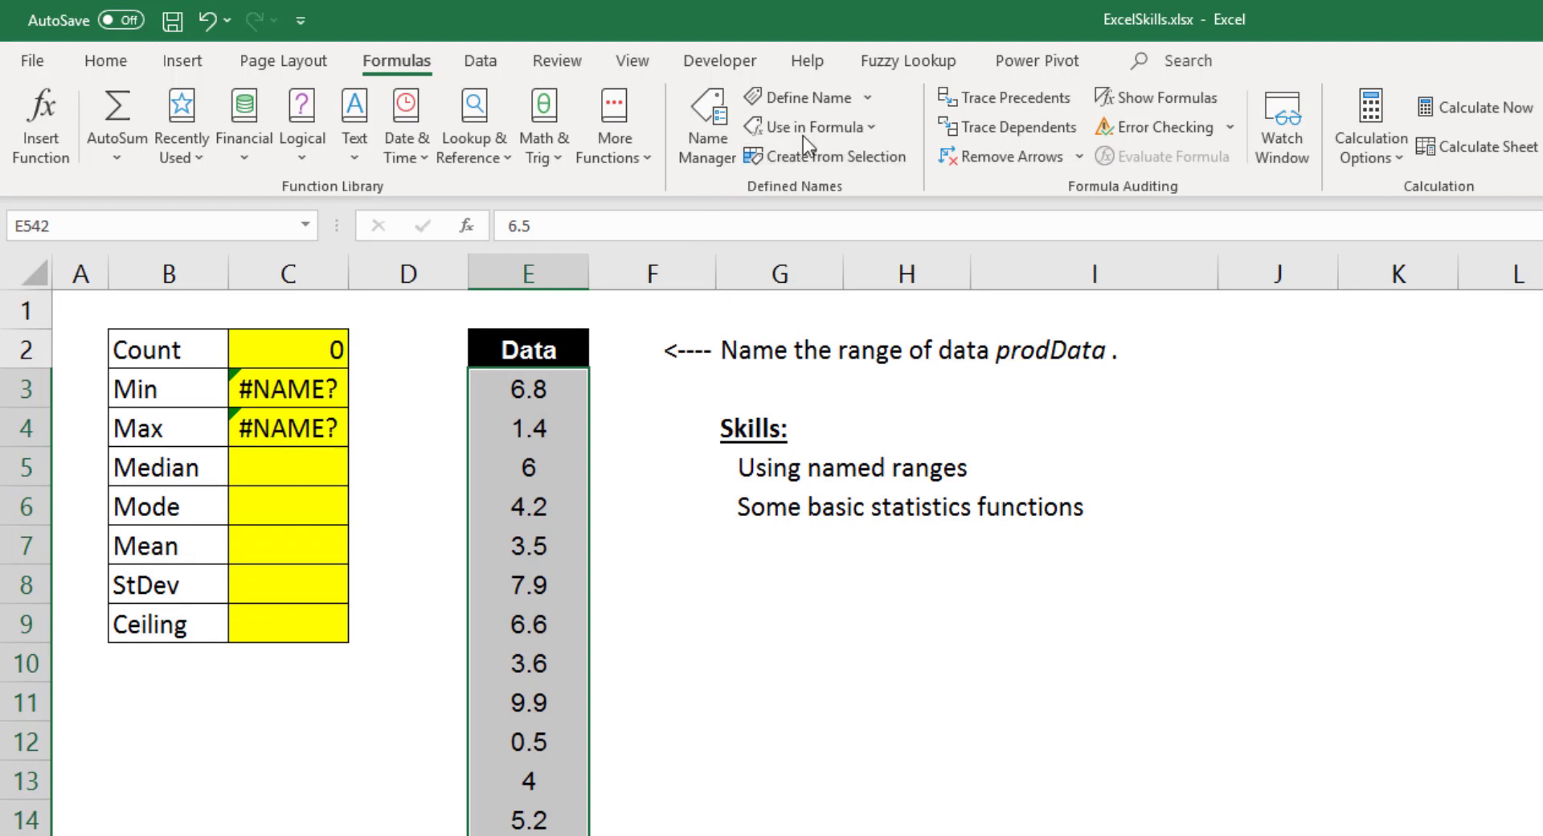
left_click(804, 98)
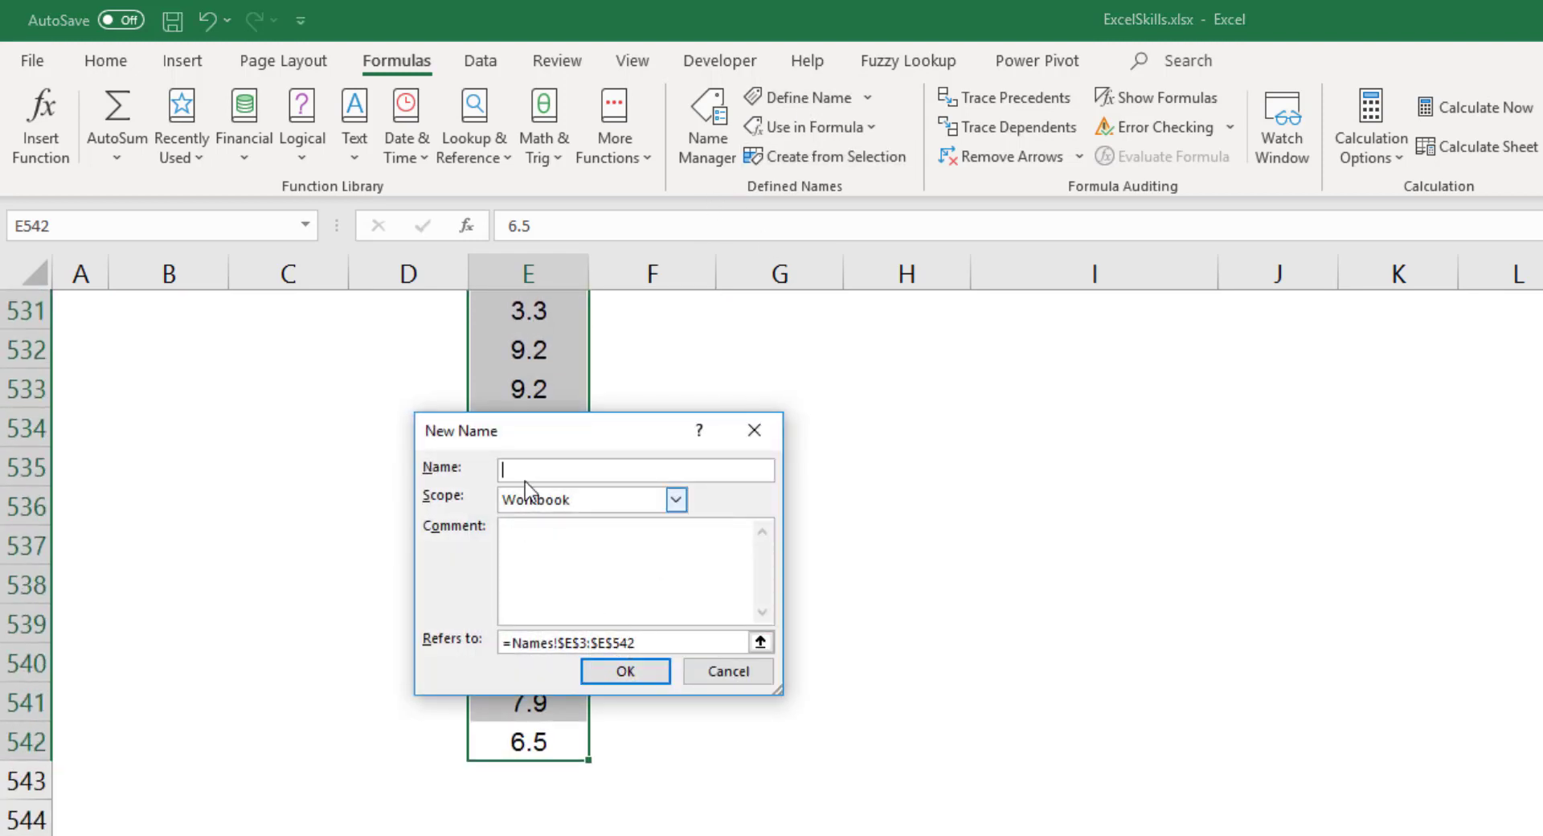
left_click(676, 500)
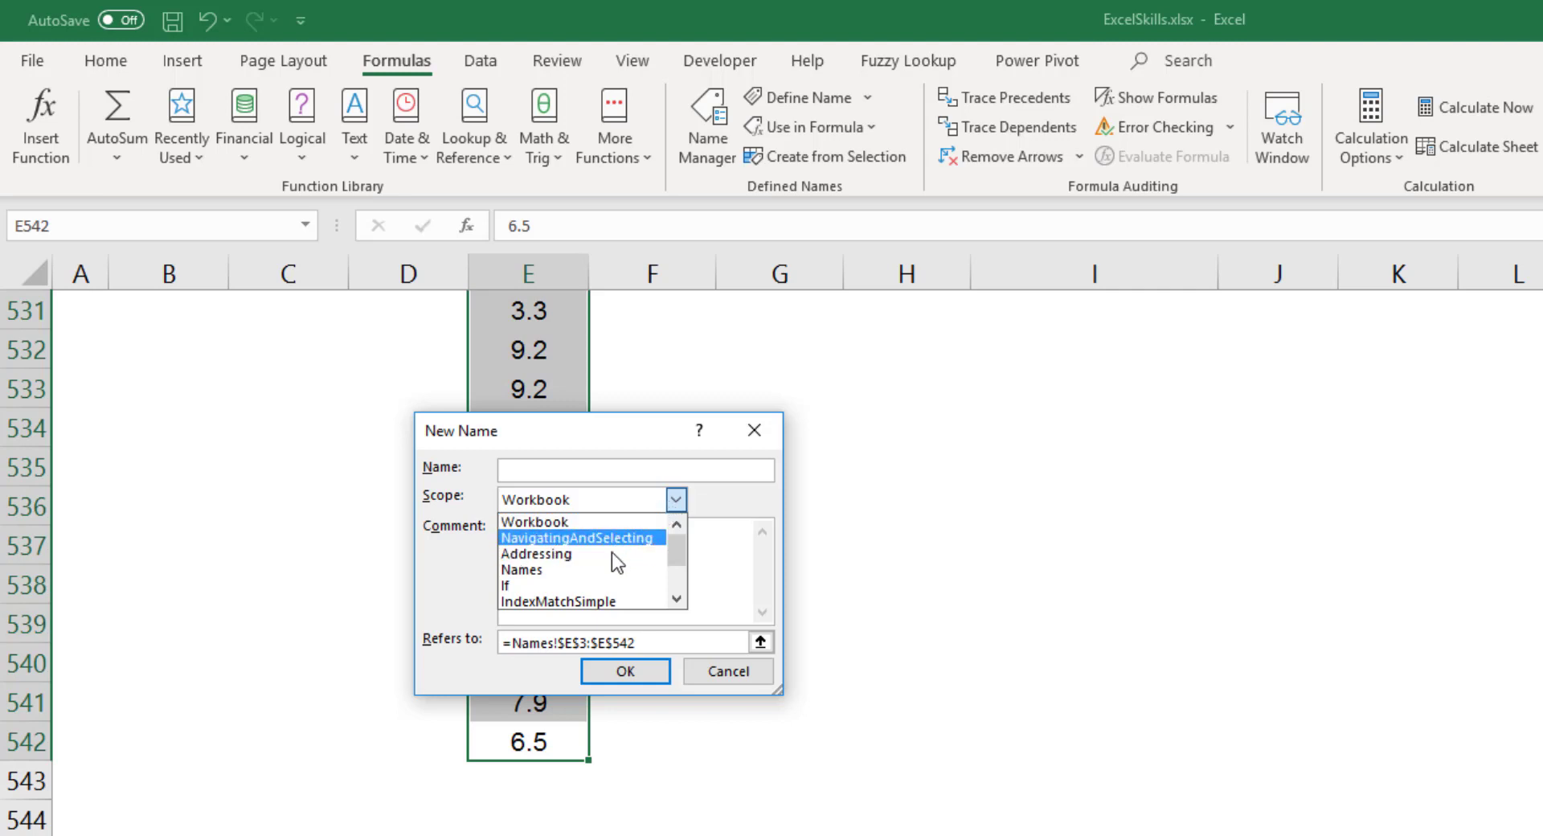
left_click(673, 600)
left_click(673, 600)
left_click(674, 600)
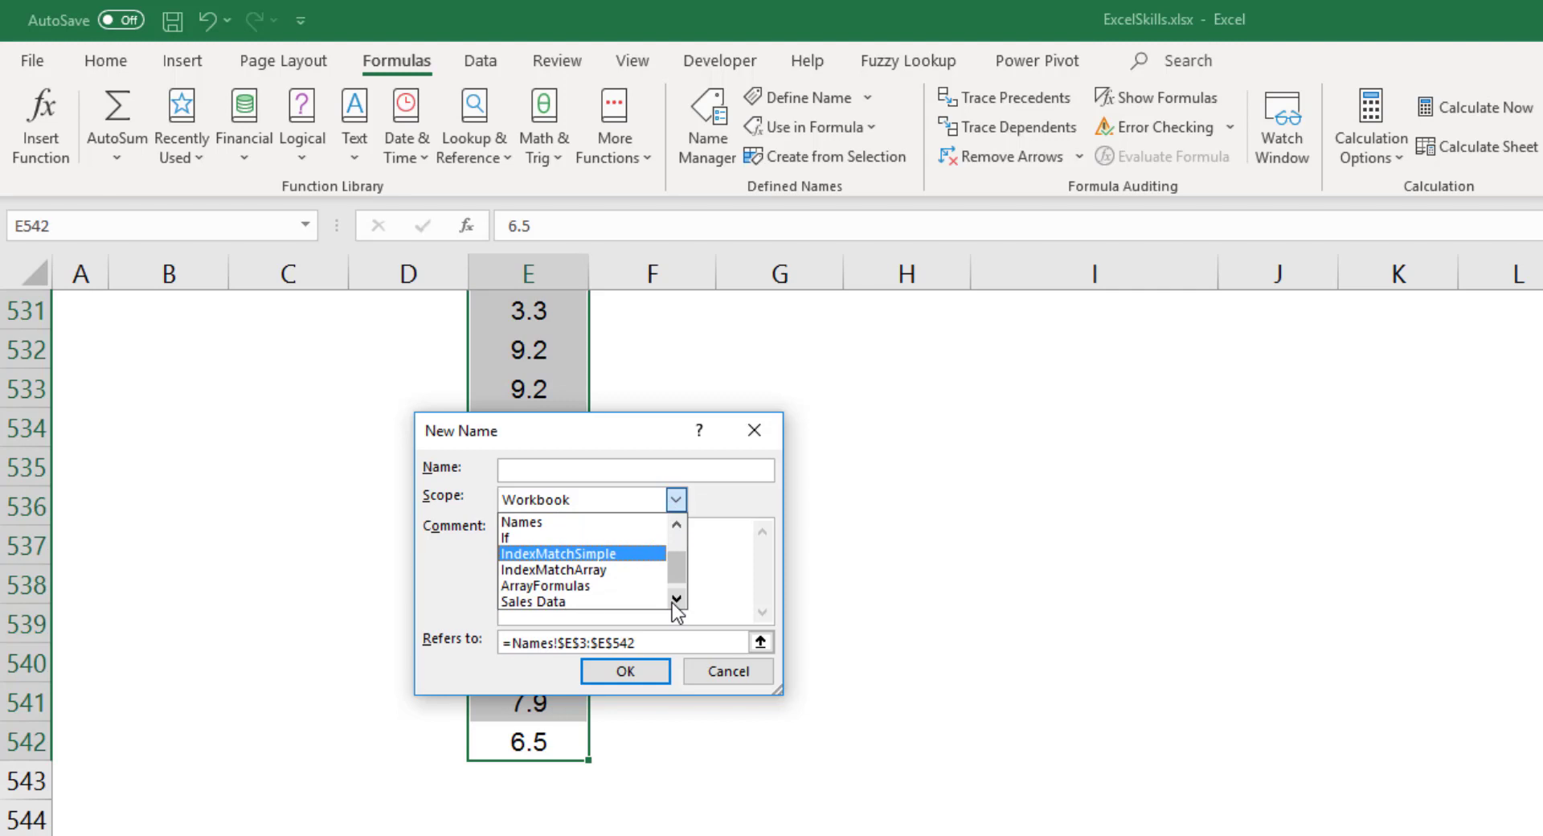
left_click(673, 602)
left_click_drag(679, 576, 672, 532)
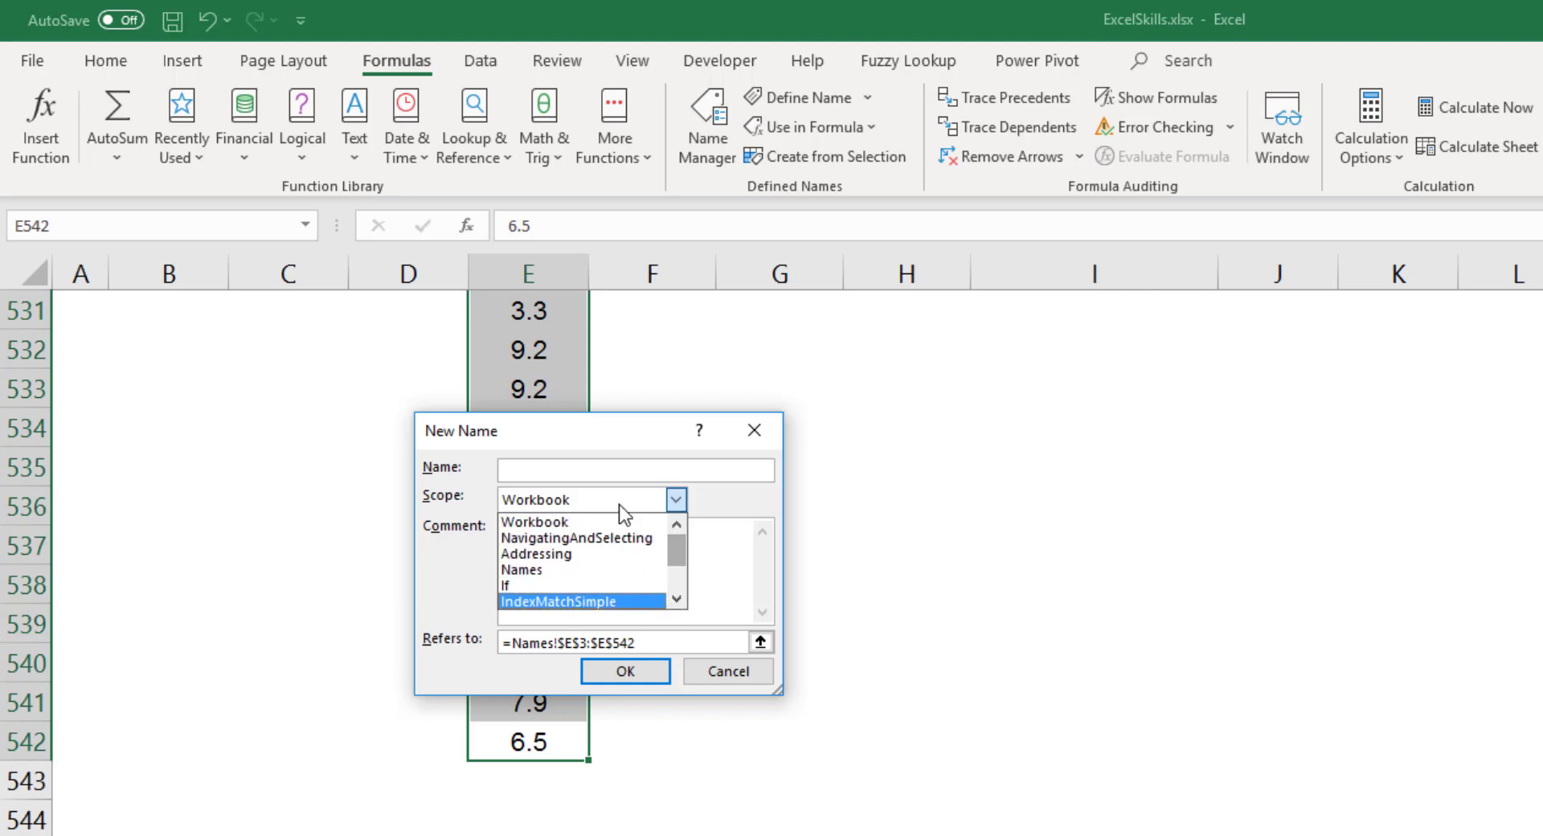
left_click(610, 522)
left_click(597, 473)
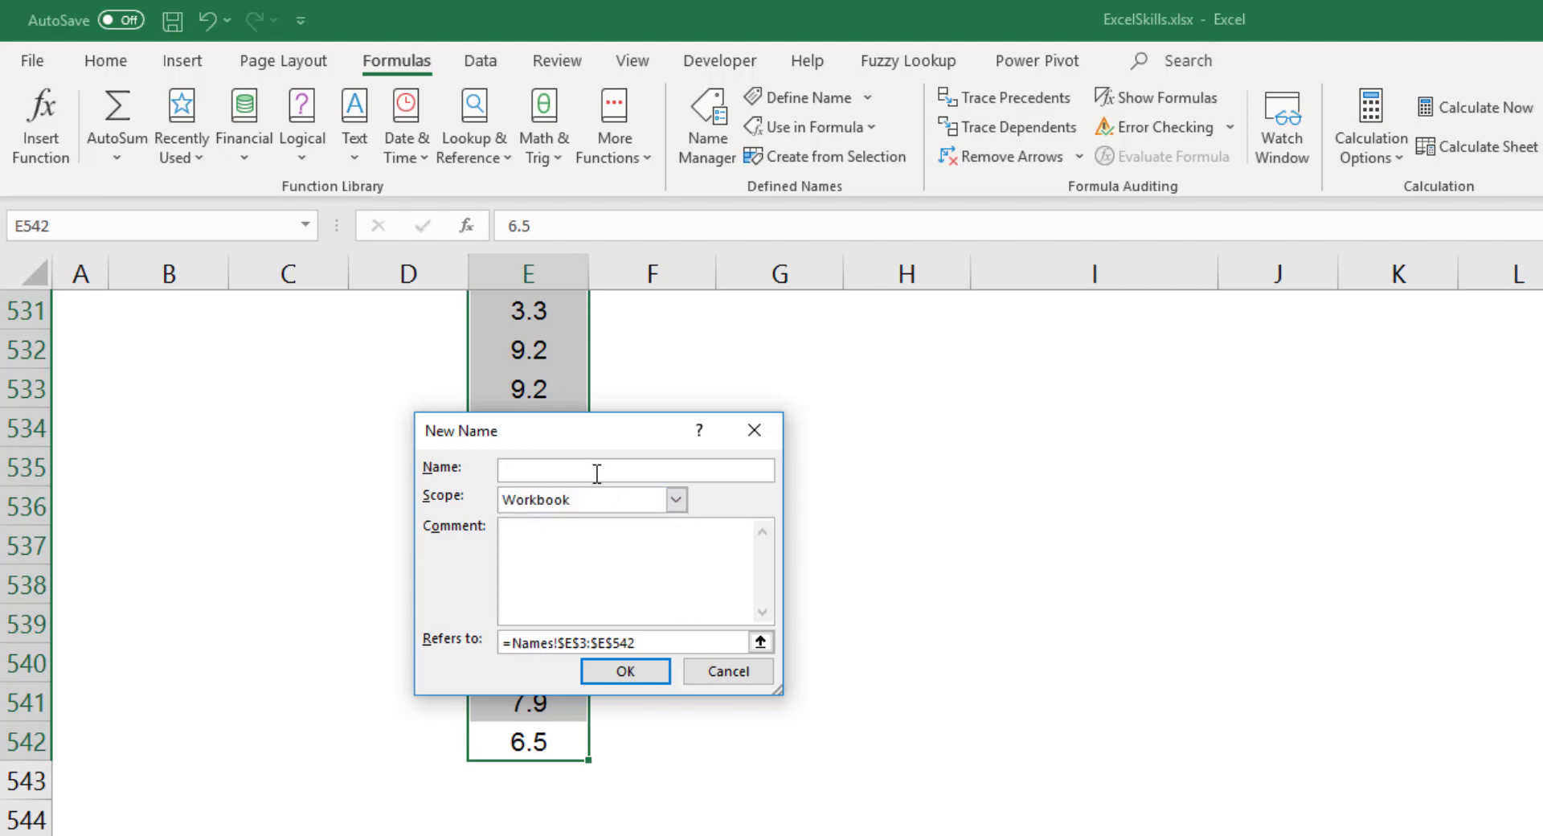
Name the range prodData with the comment "Creating a named cell range." and create the name
type("prodData")
left_click(558, 578)
type("Creating a n")
key("BackSpace")
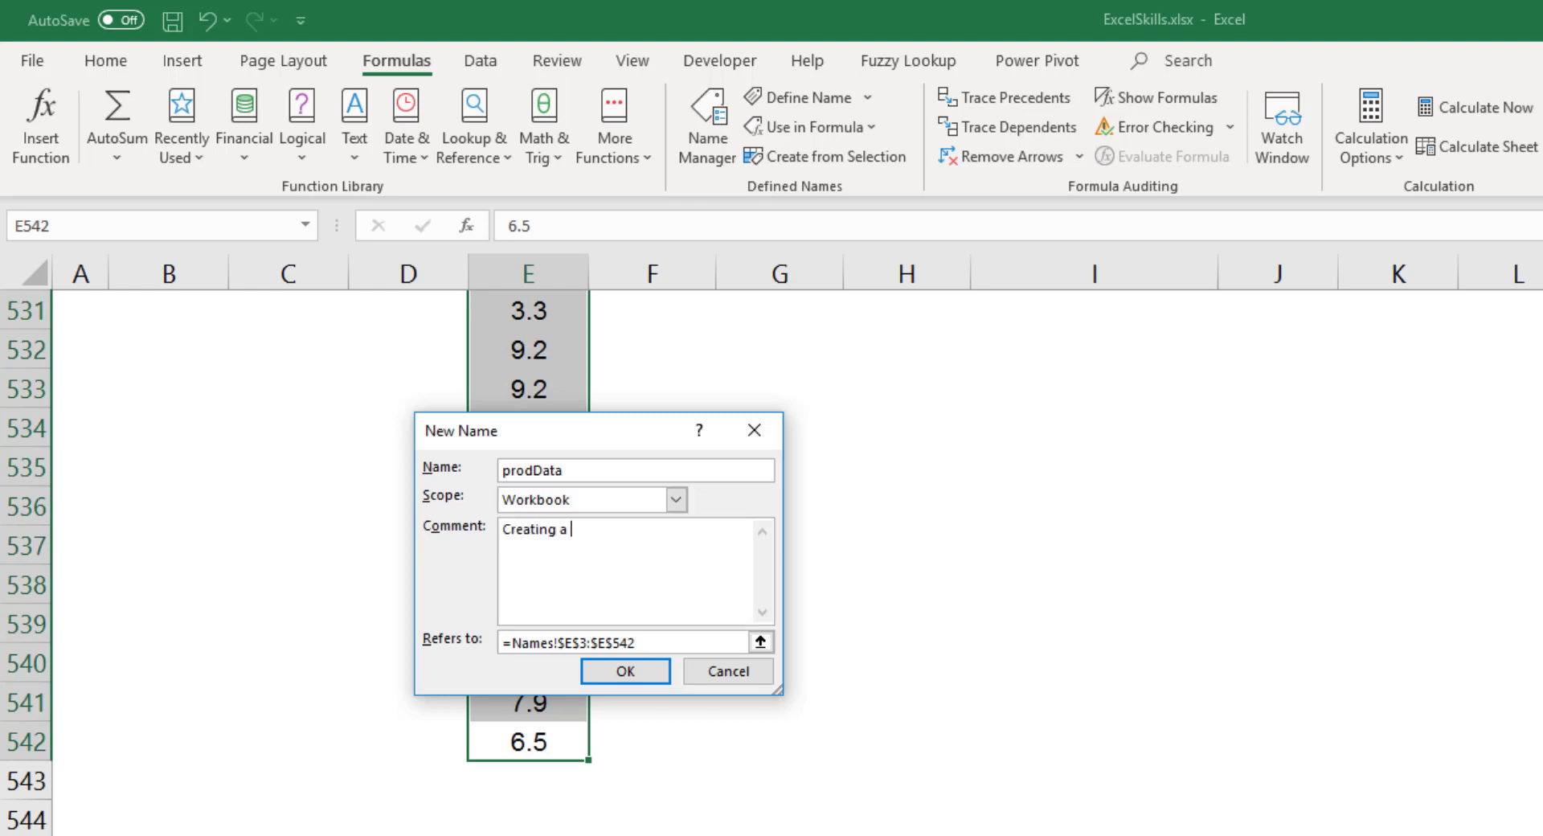
type("named cell range.")
left_click(654, 679)
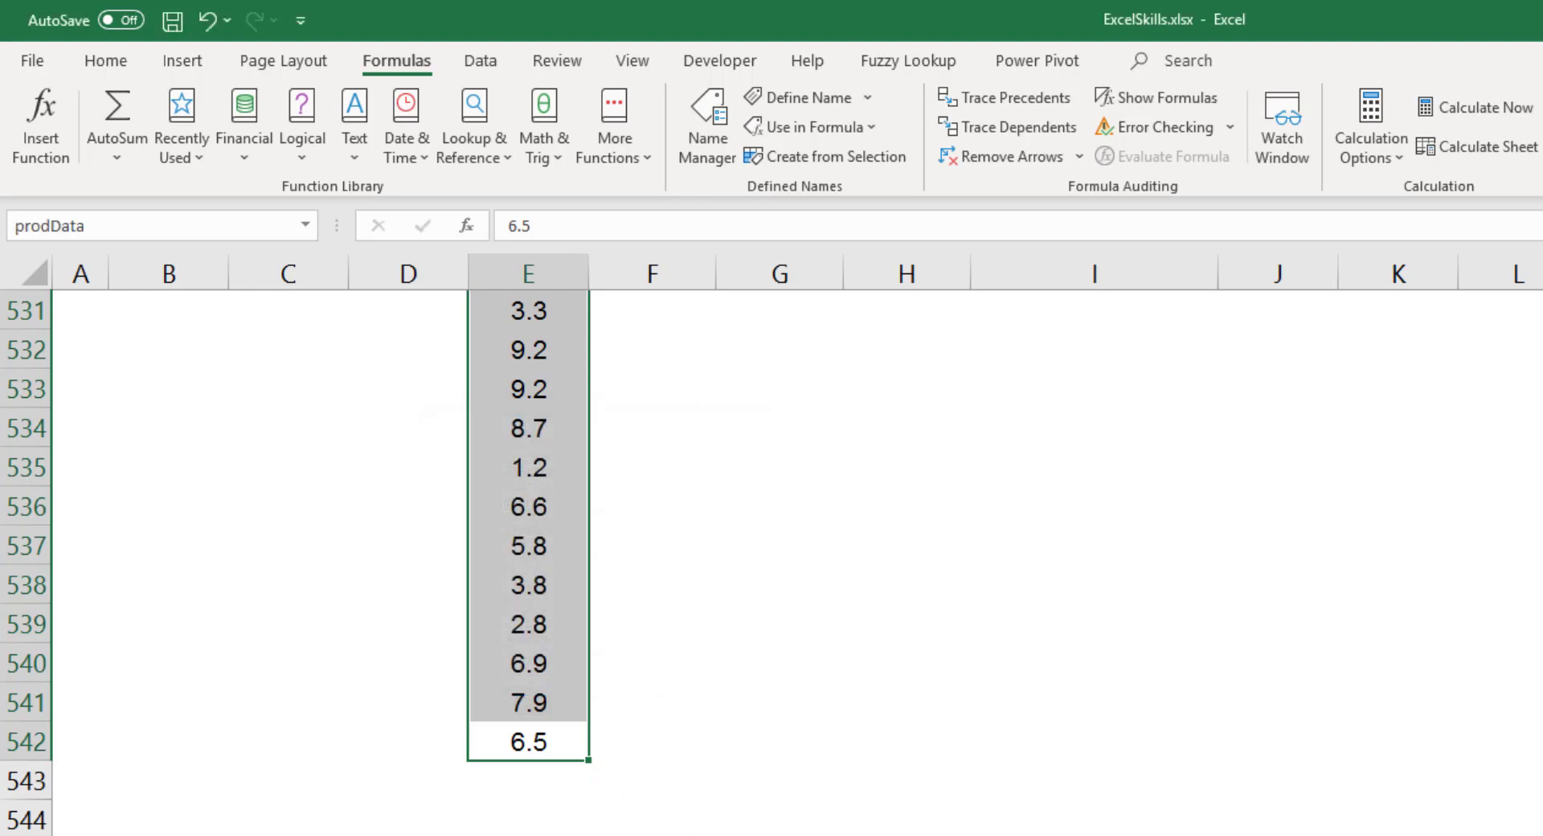
Check the Min, Max and Count formulas in C3, C4 and C2 that use prodData
scroll(772, 563, "up", 20)
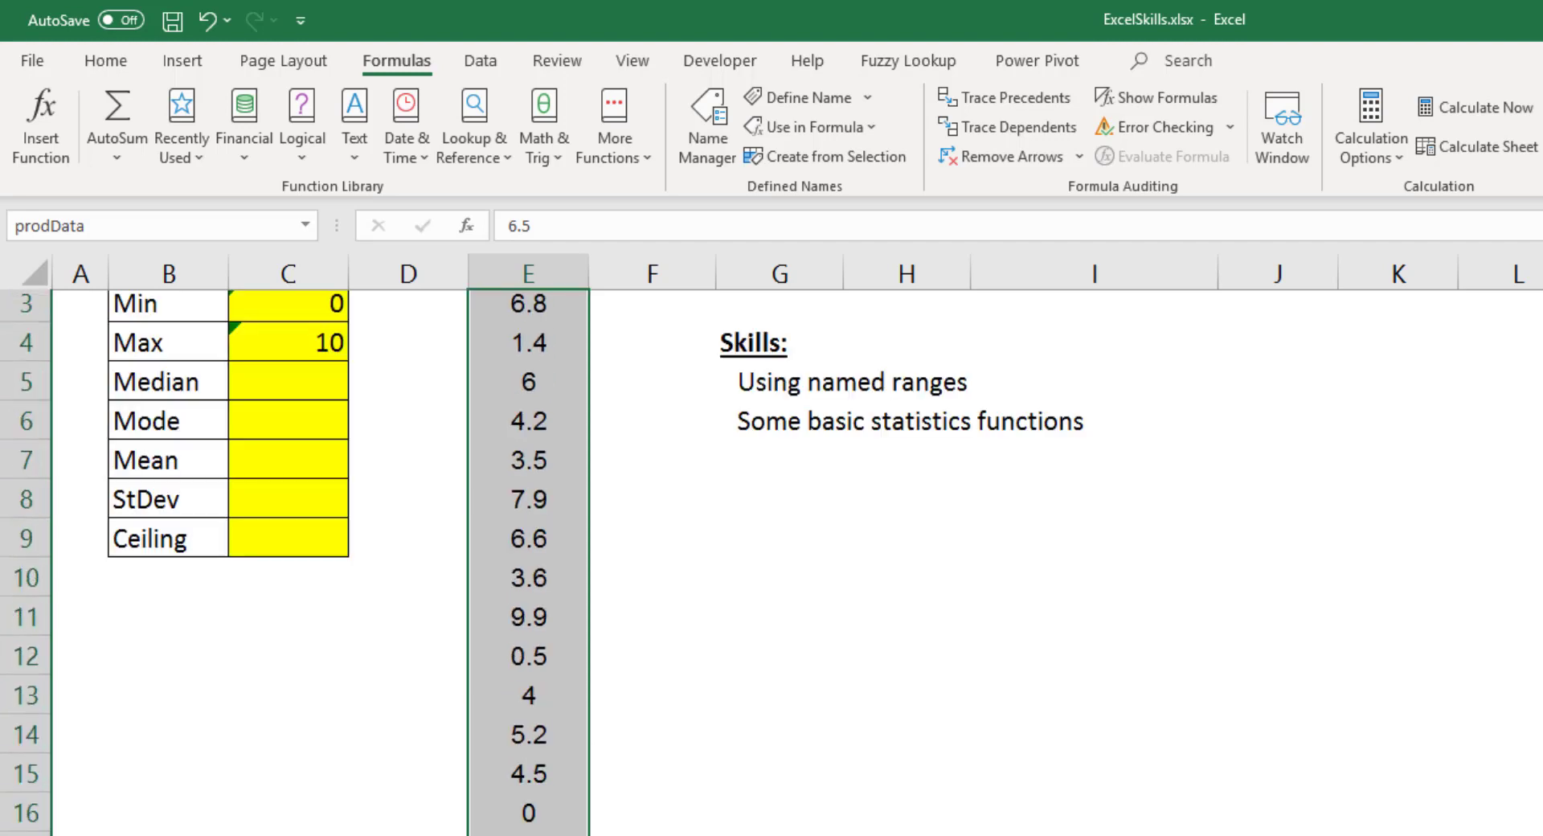
left_click(309, 396)
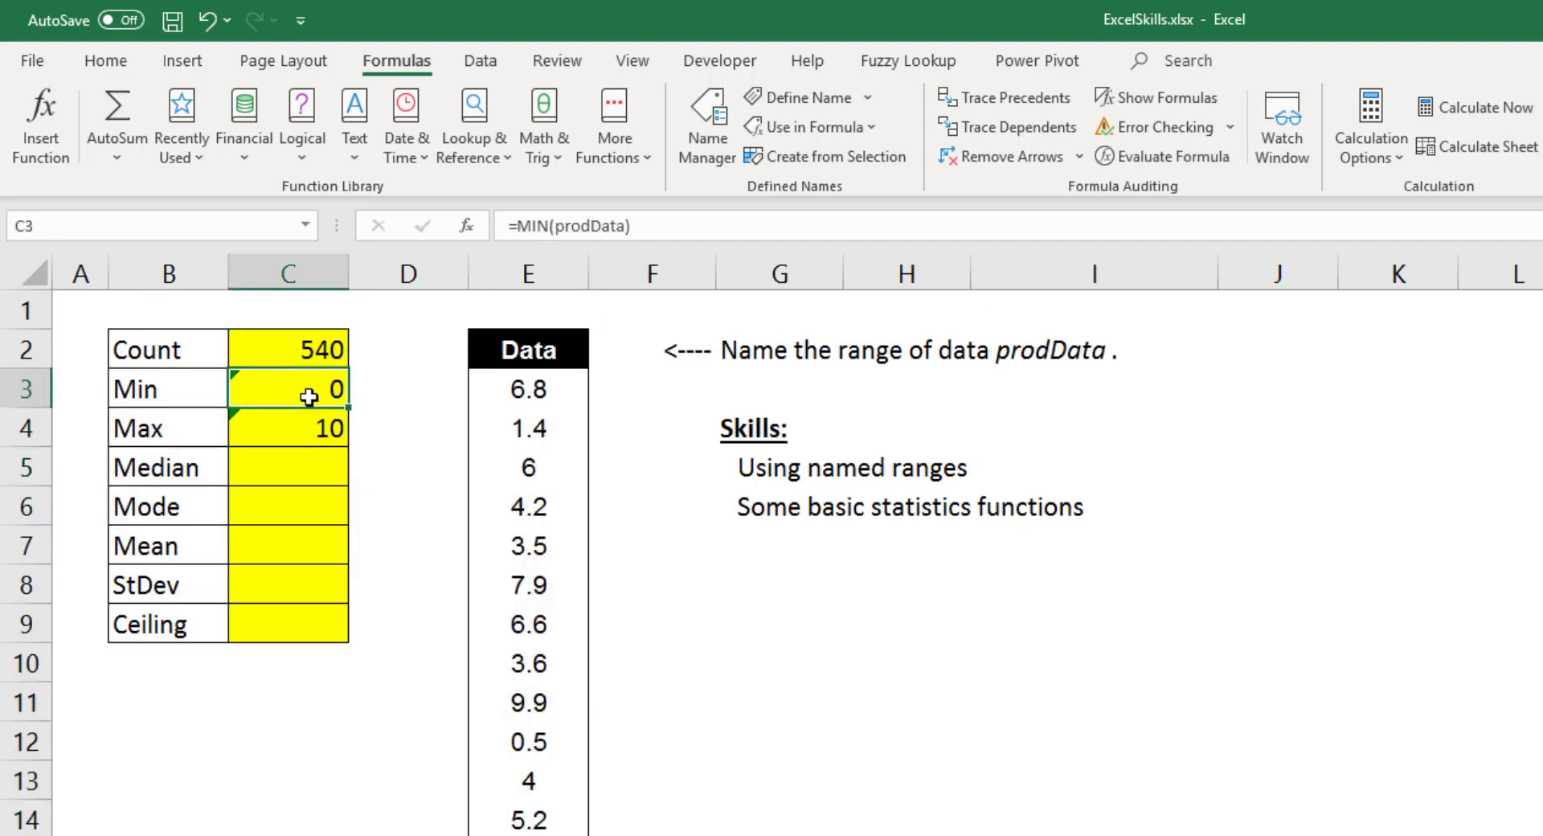
left_click(296, 434)
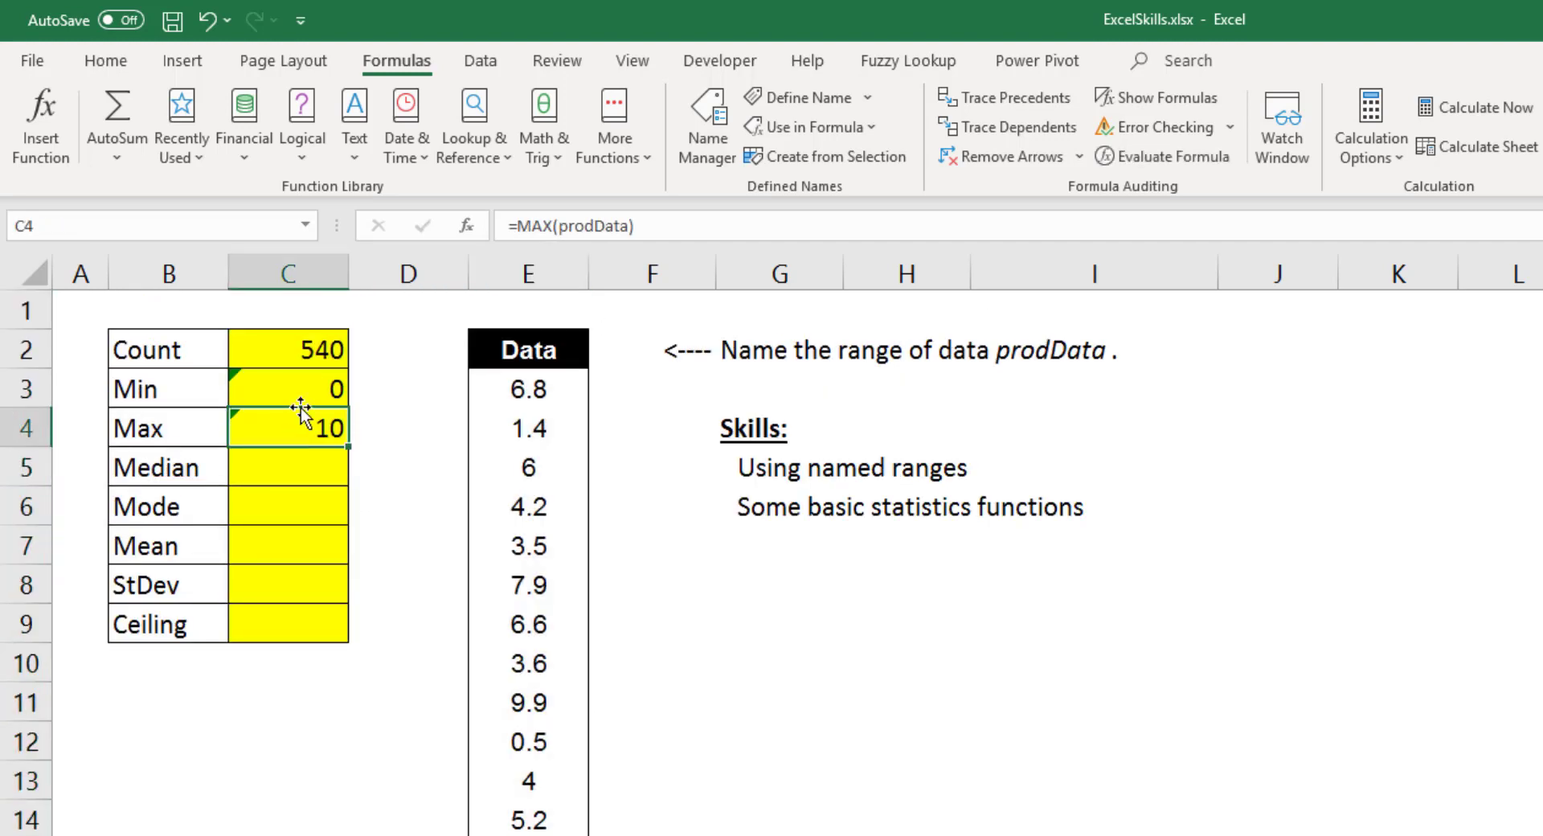
left_click(304, 347)
double_click(305, 347)
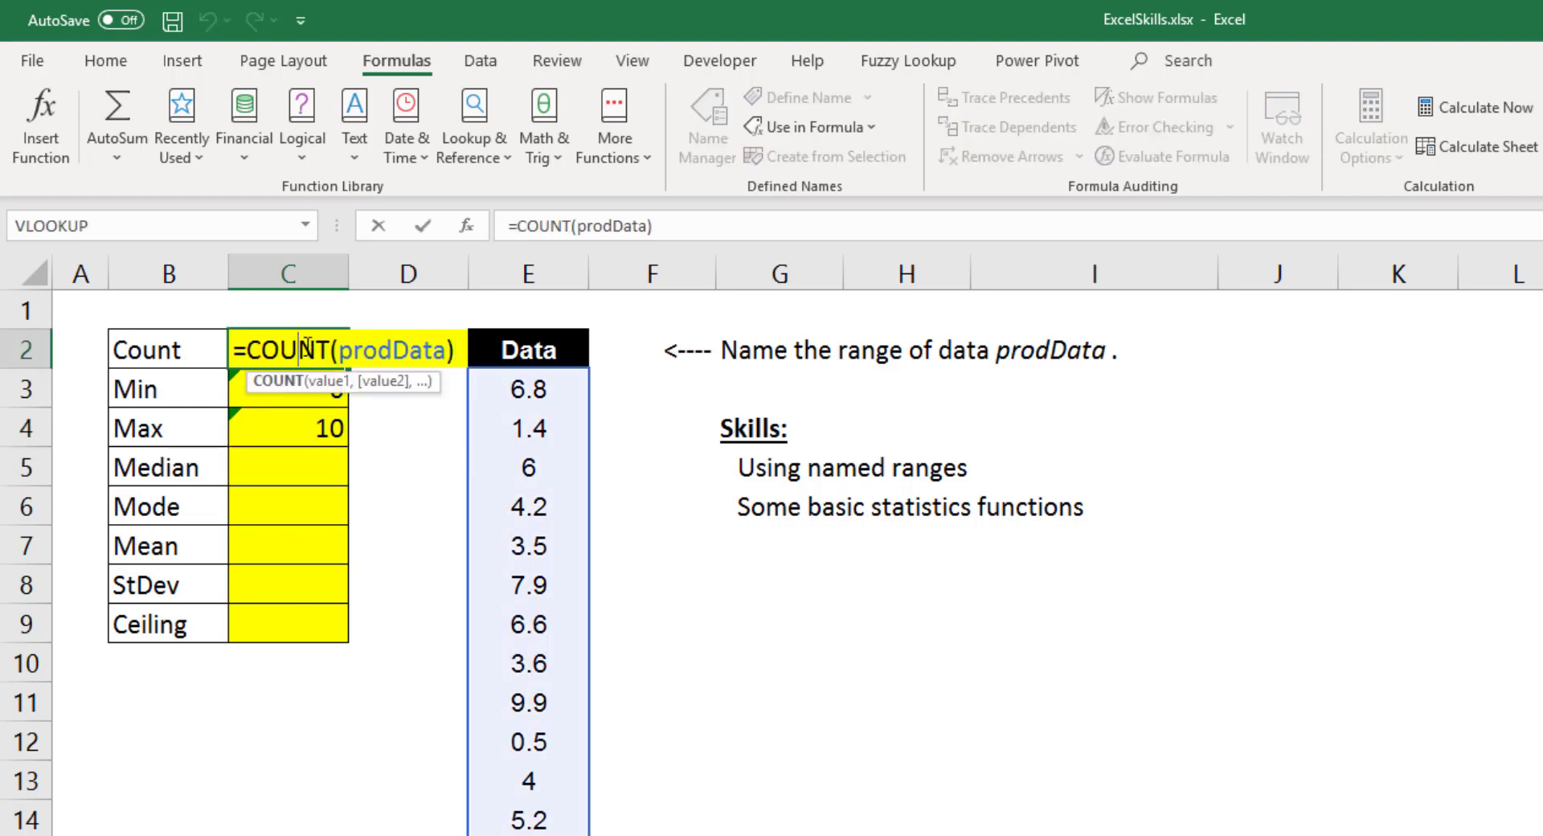
key("Return")
Enter =MEDIAN(prodData) in C5 for the Median statistic, inserting the range name from the list of defined names
left_click(328, 470)
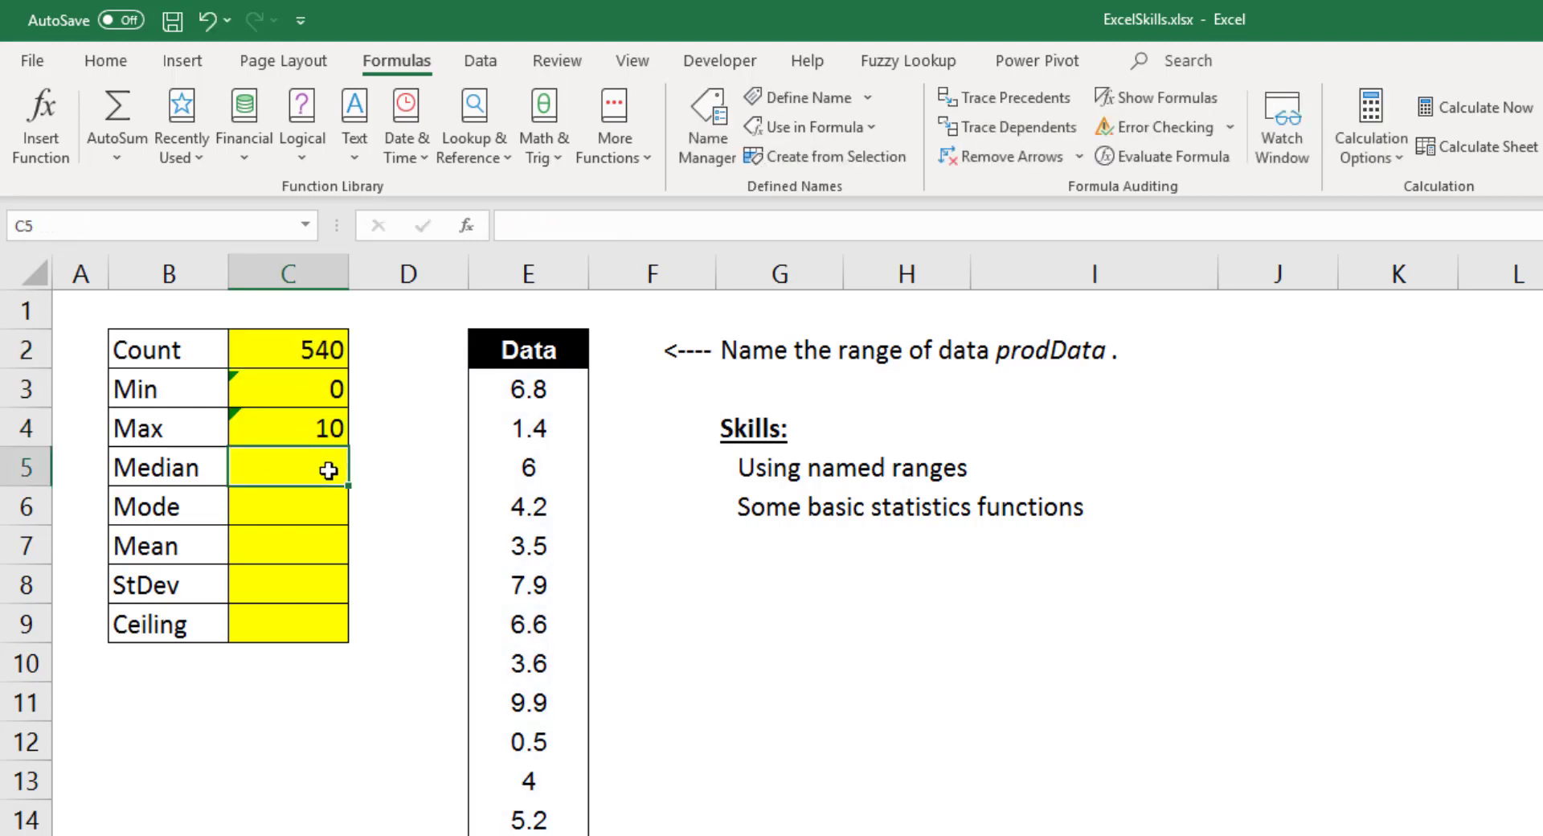
type("=median(")
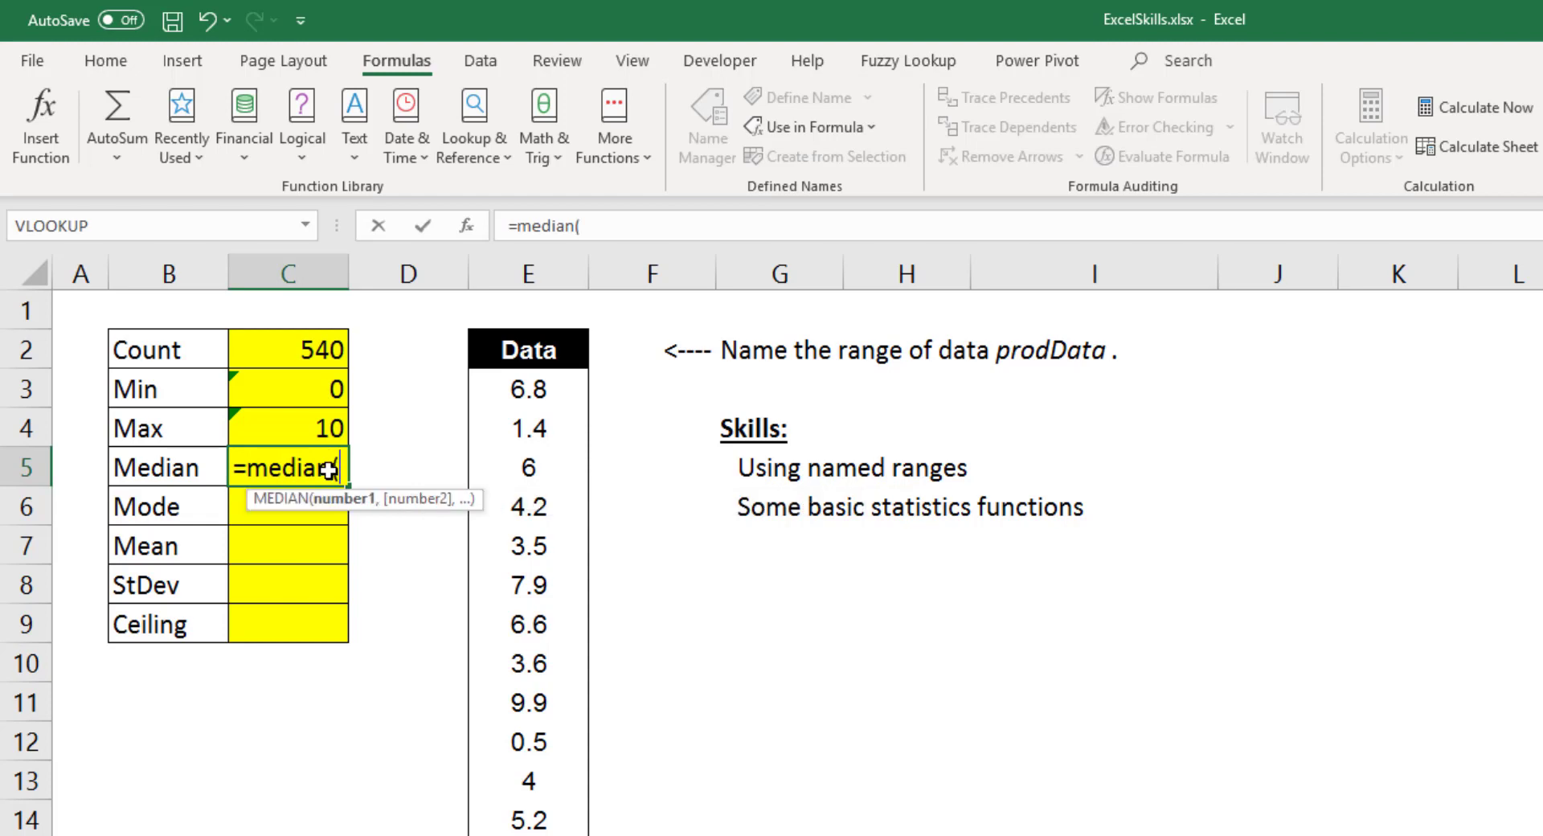
key("F3")
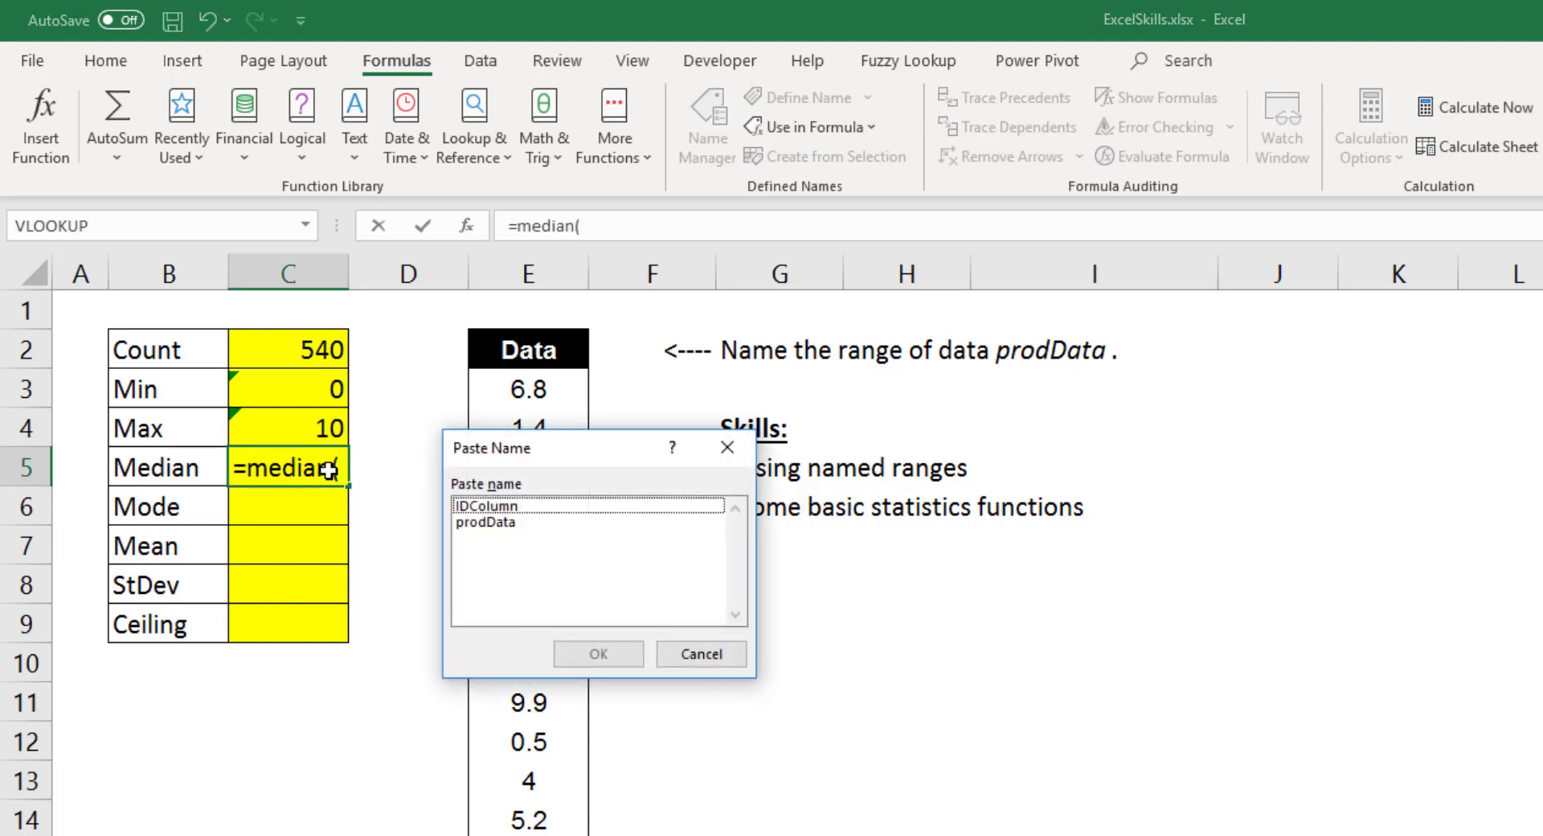
left_click(486, 525)
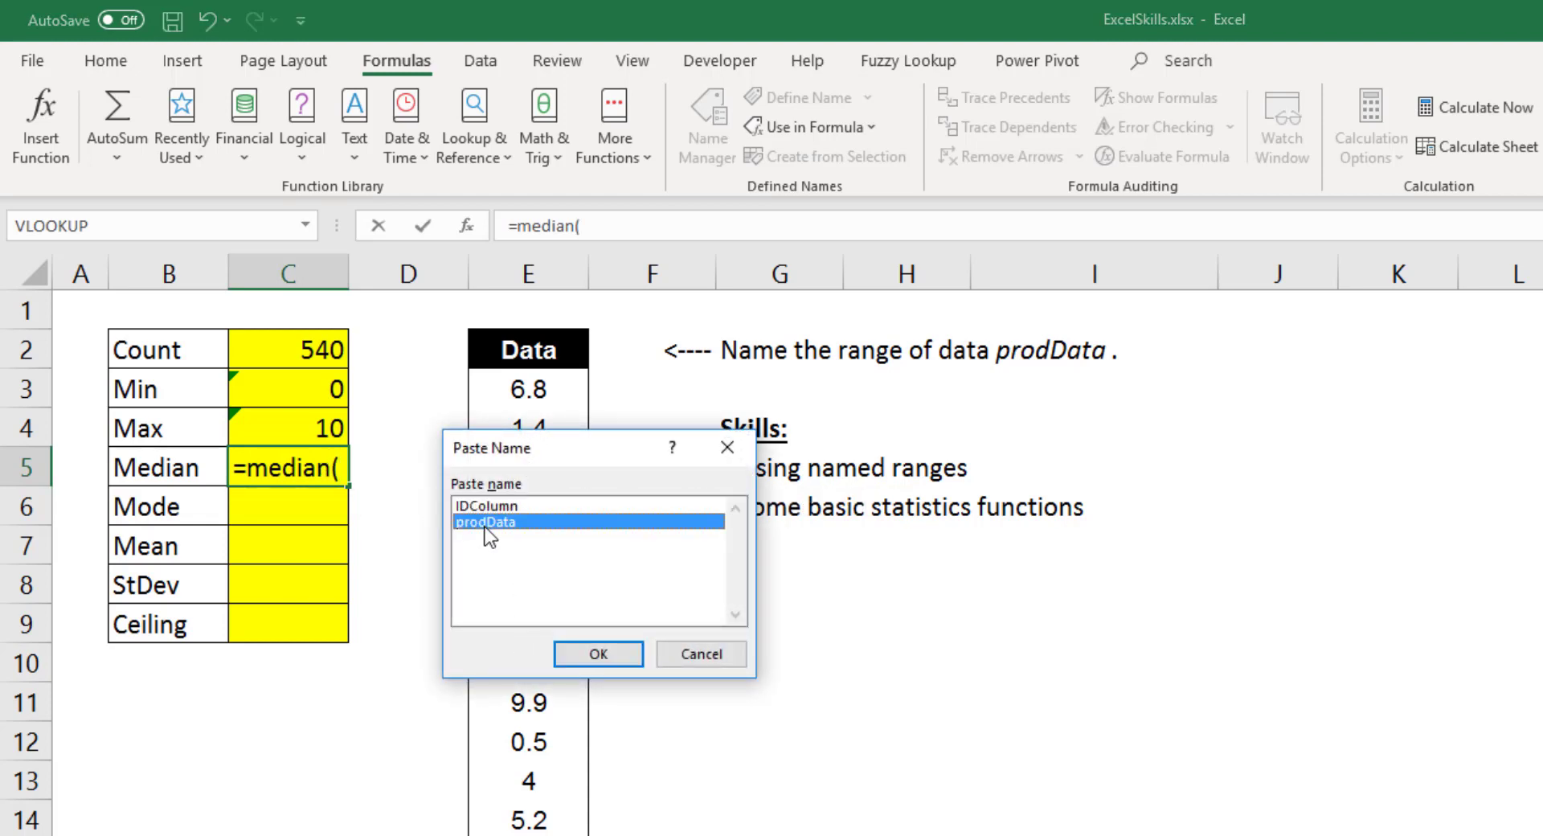
double_click(484, 525)
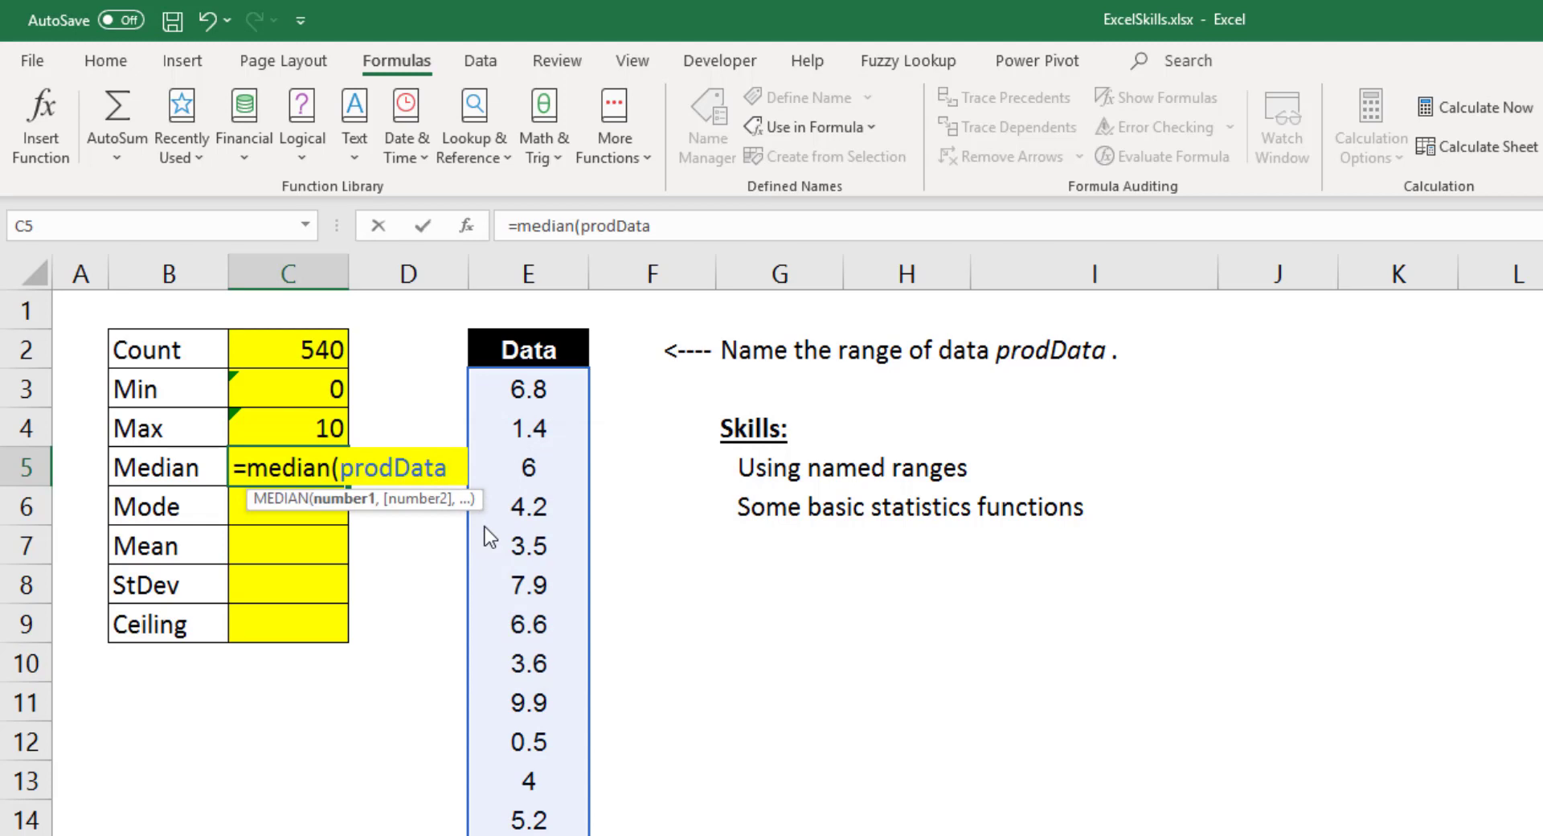
type(")")
key("Return")
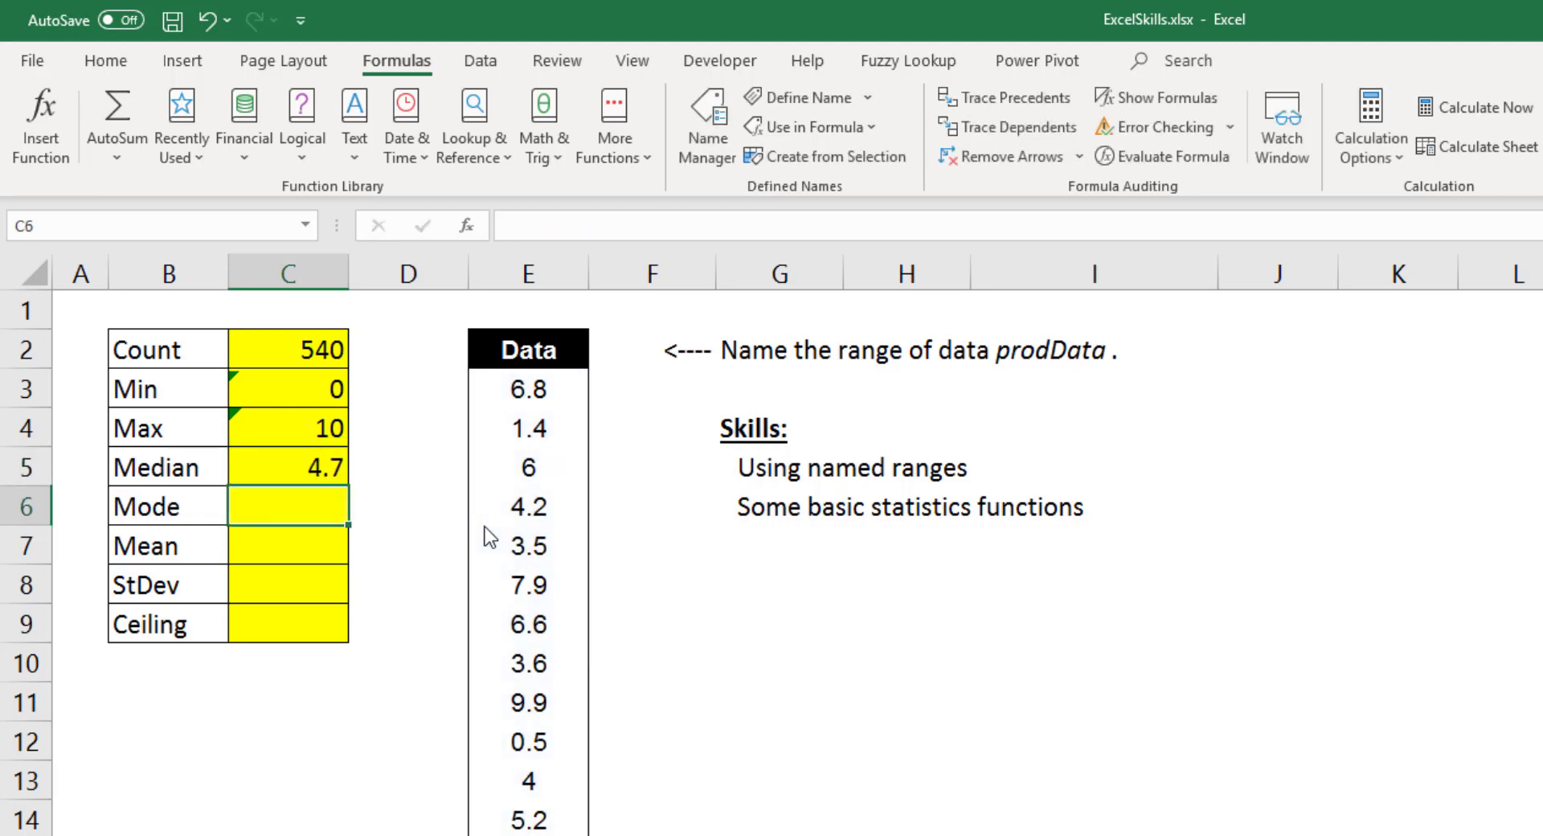
Enter =MODE.SNGL(prodData) in C6 for the Mode statistic, choosing the single-value mode function from the suggestions
type("=")
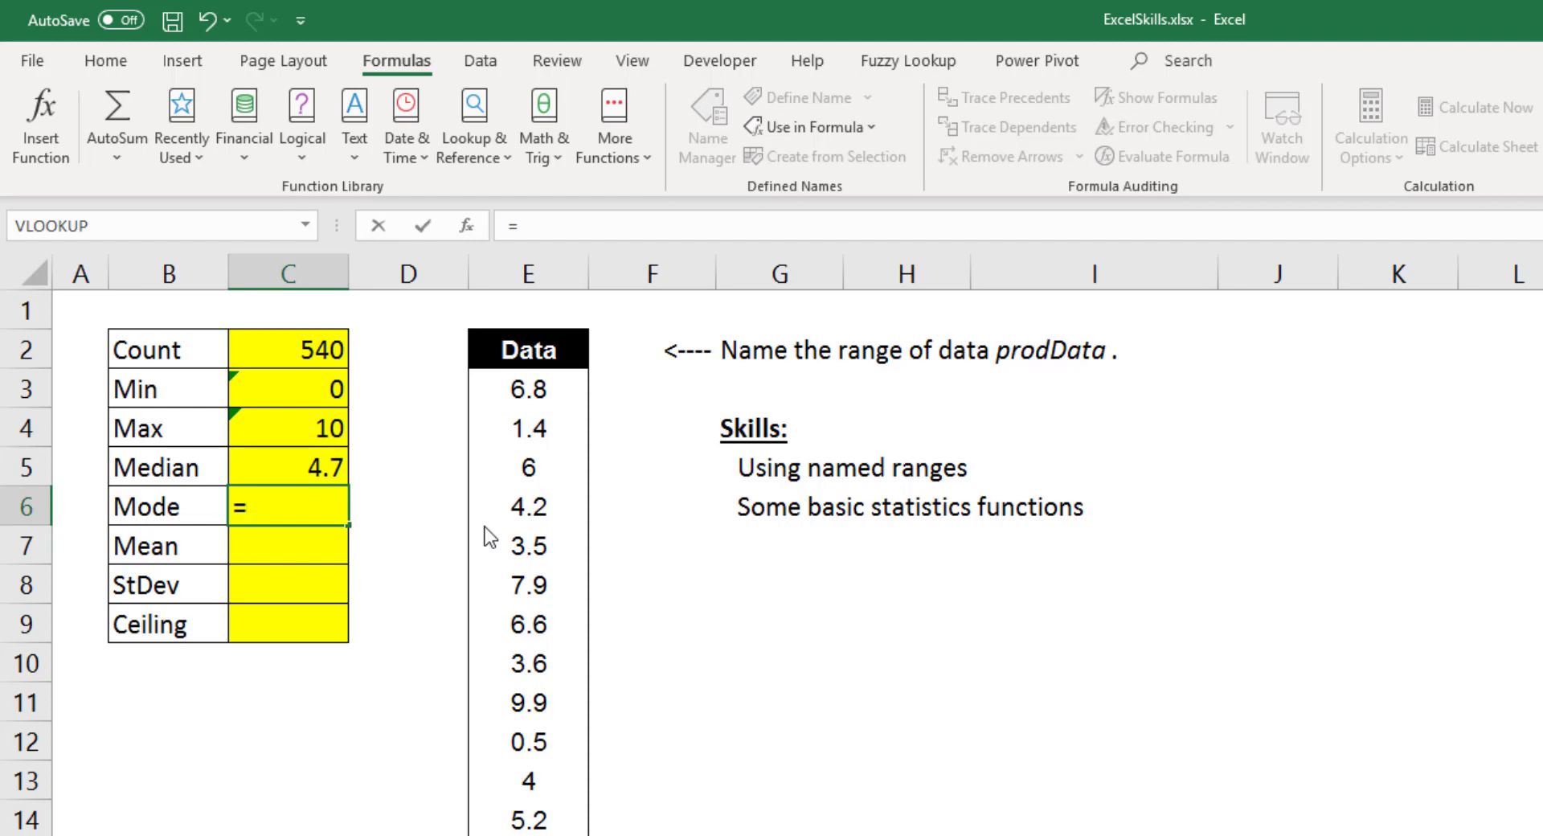
type("mode")
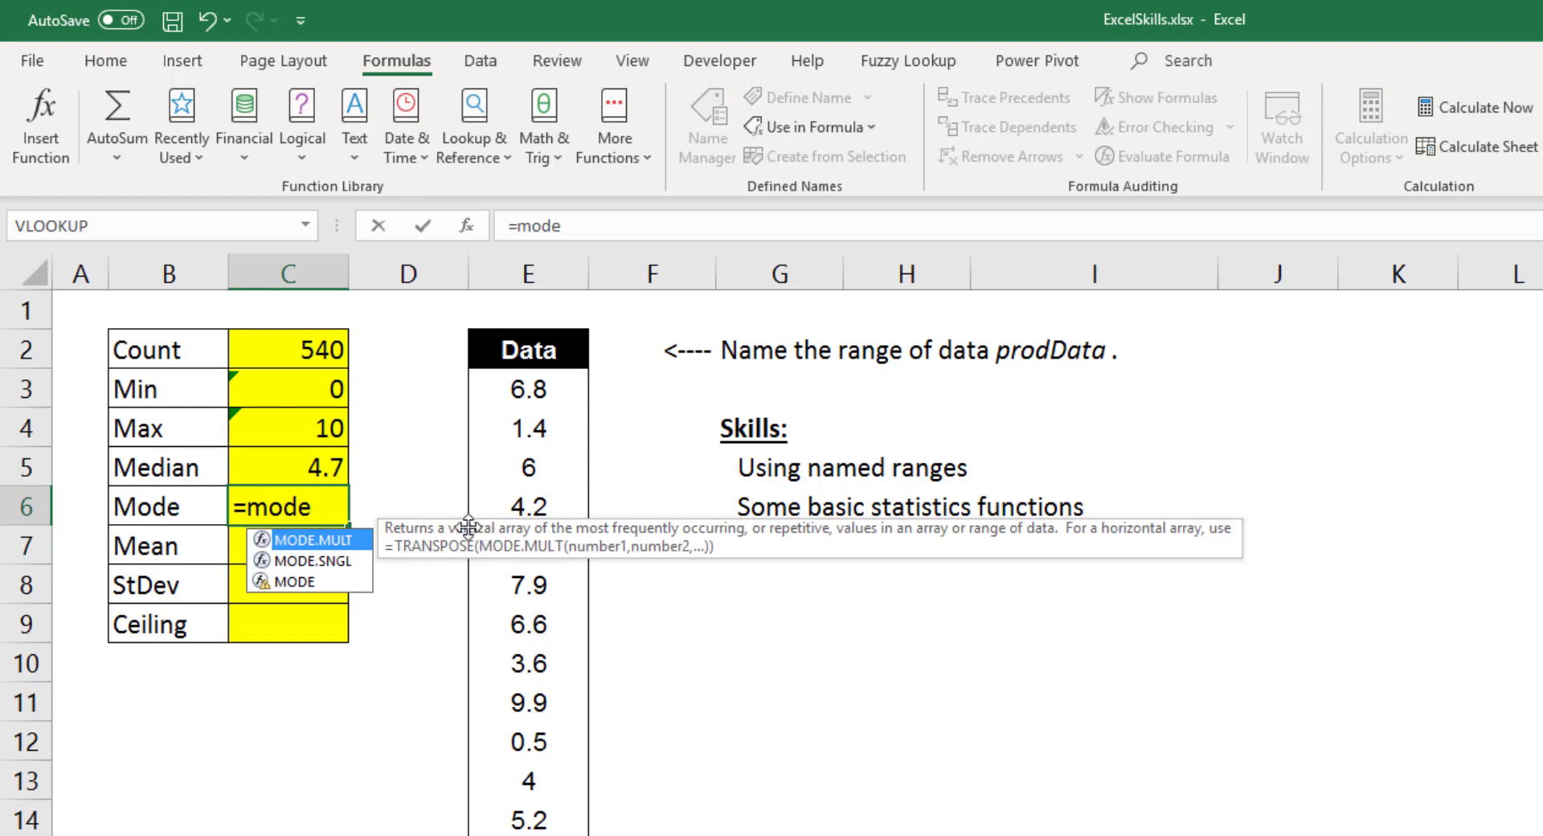
left_click(331, 561)
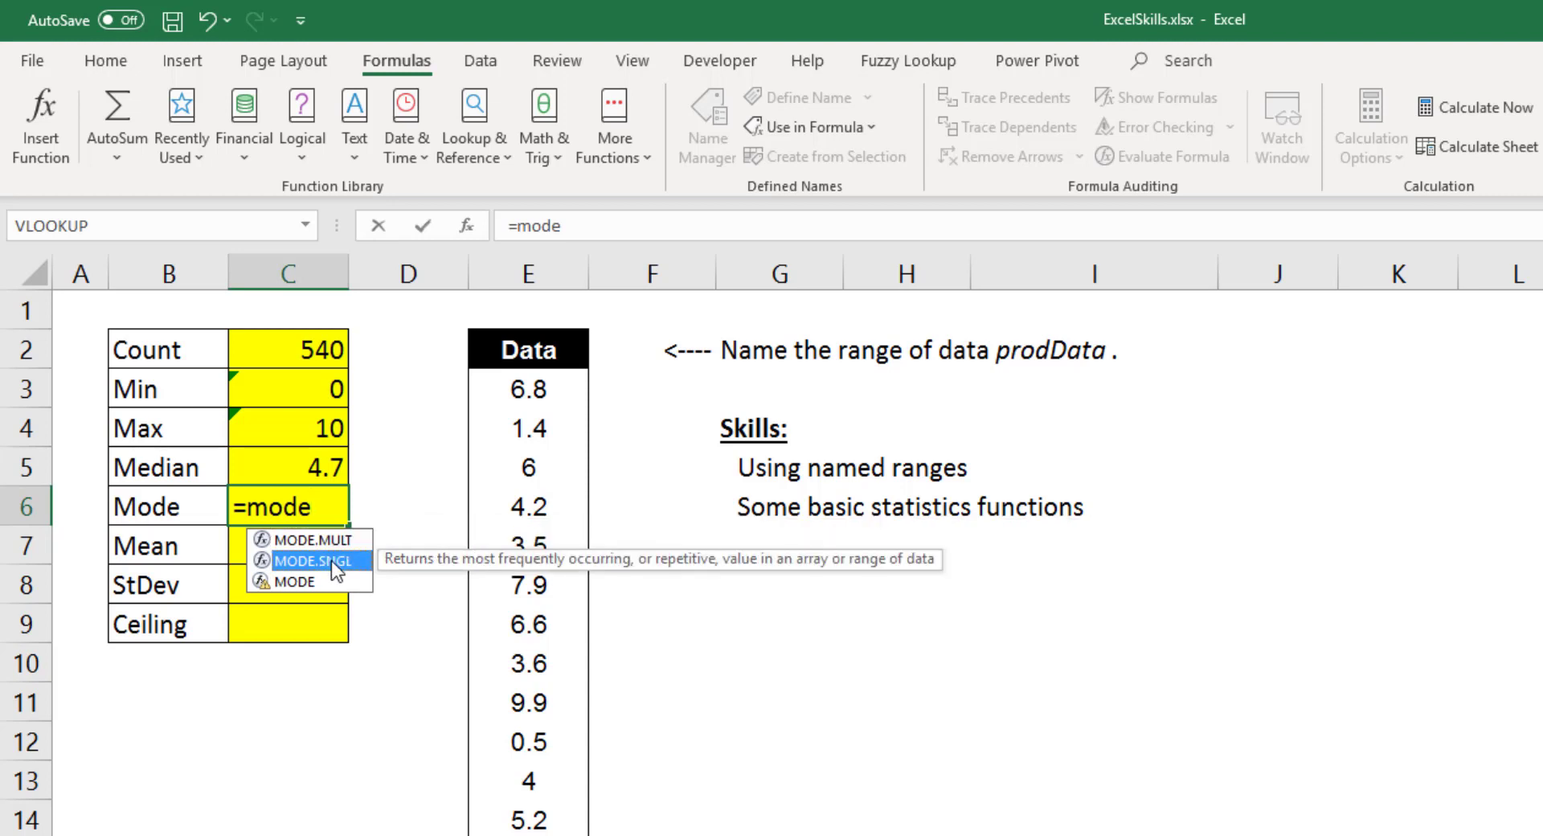
double_click(331, 561)
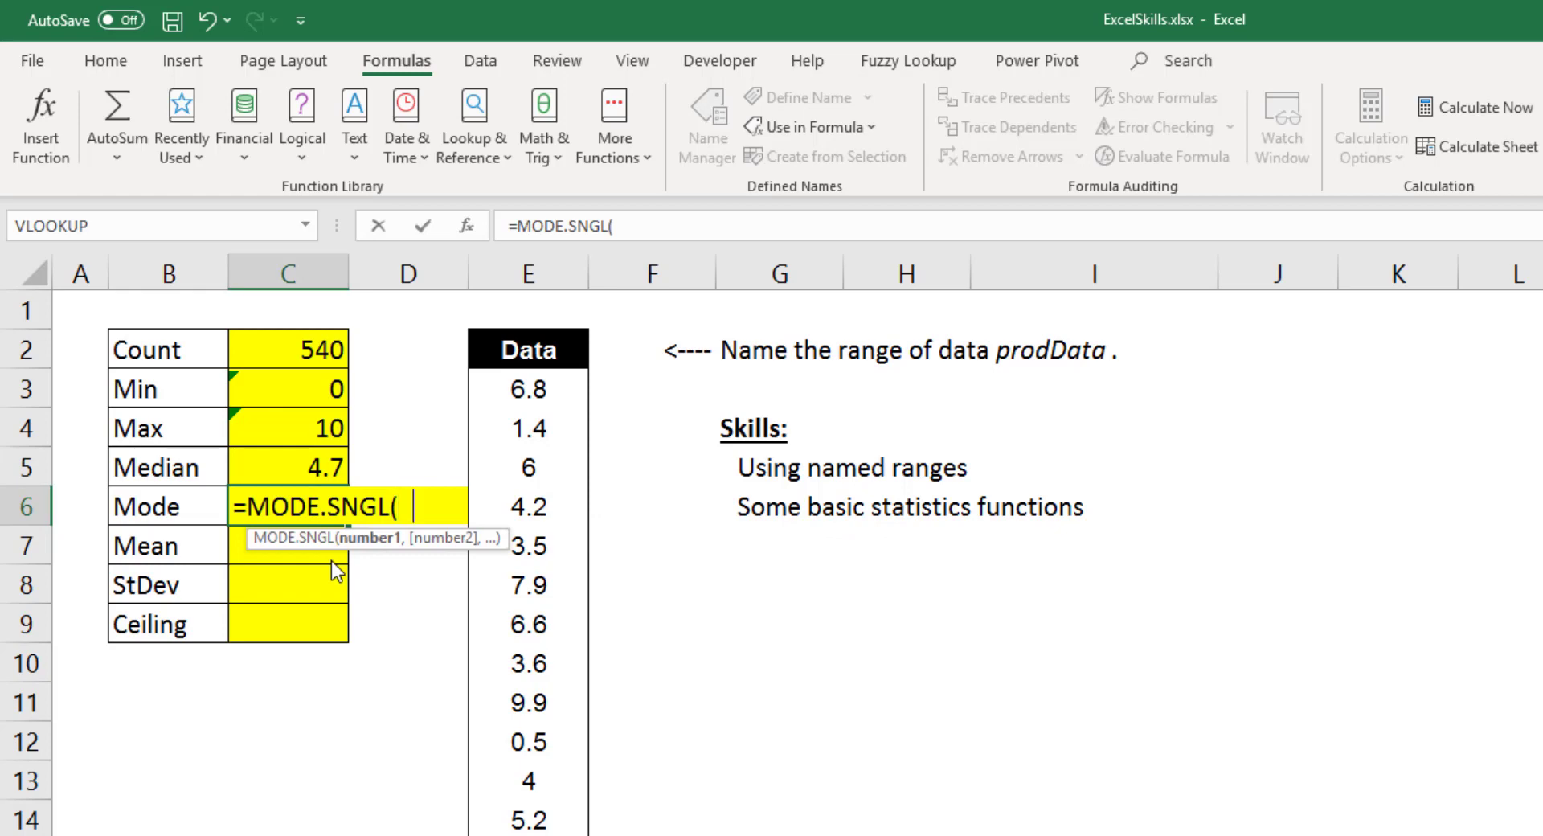
type("prodData)")
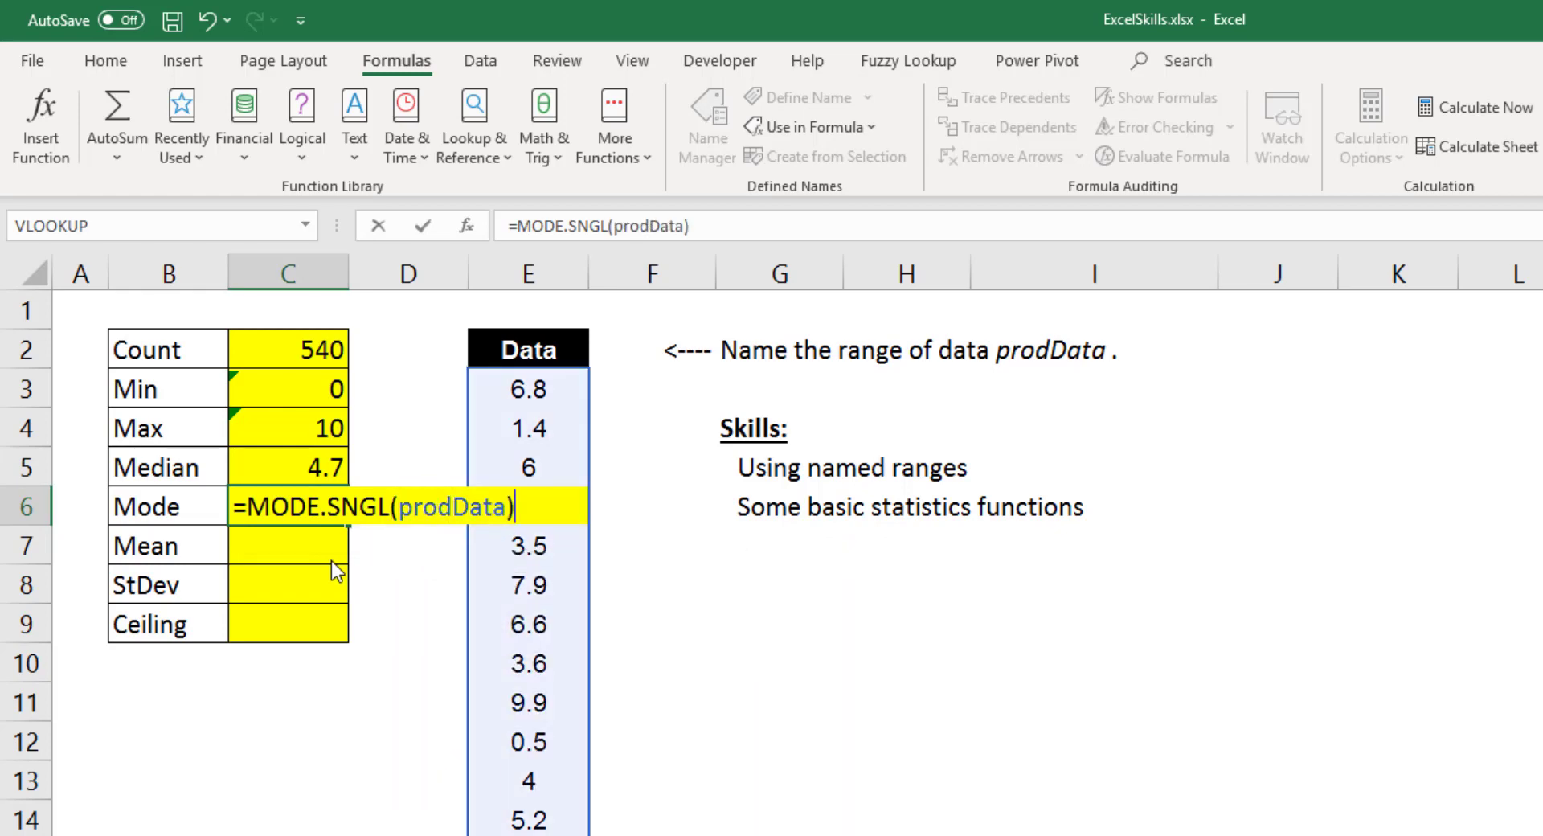
key("Return")
Enter =AVERAGE(prodData) in C7 for the Mean statistic and select the Median, Mode and Mean results in C5:C7
type("'")
key("BackSpace")
type("=")
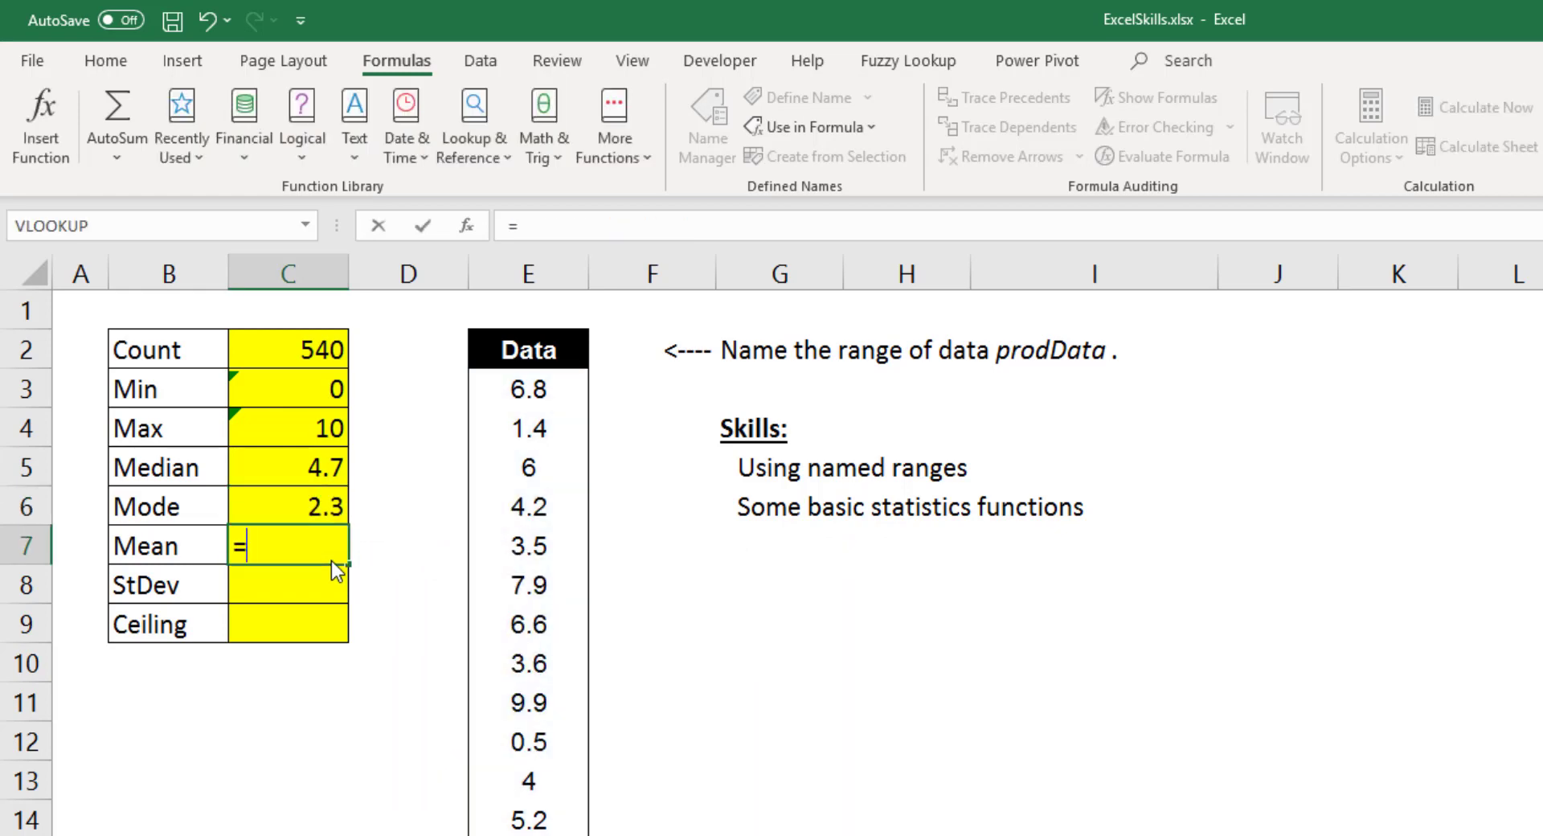
type("average(prod")
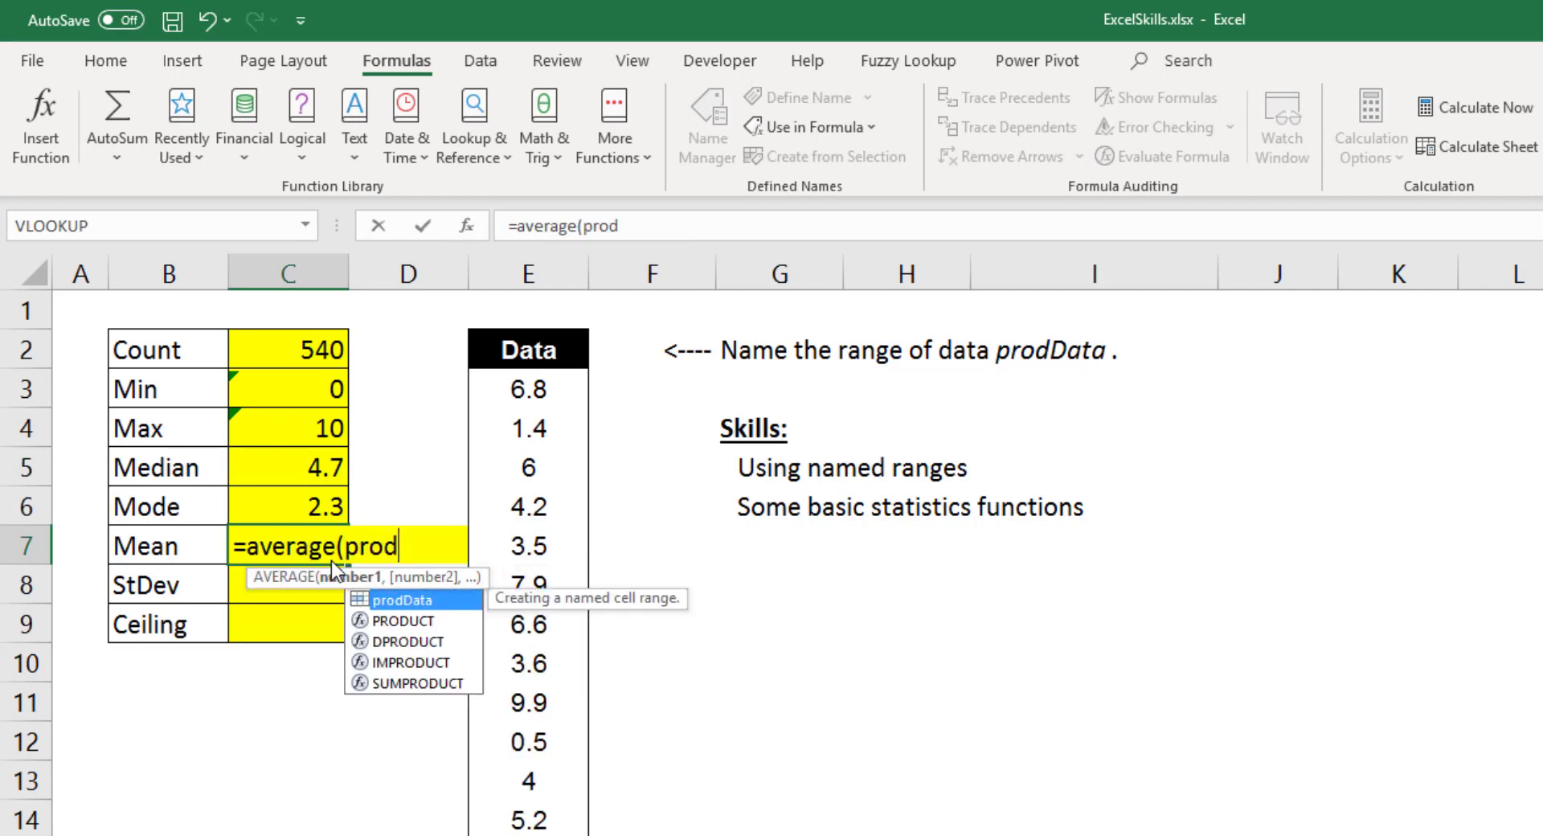
key("Tab")
key("Return")
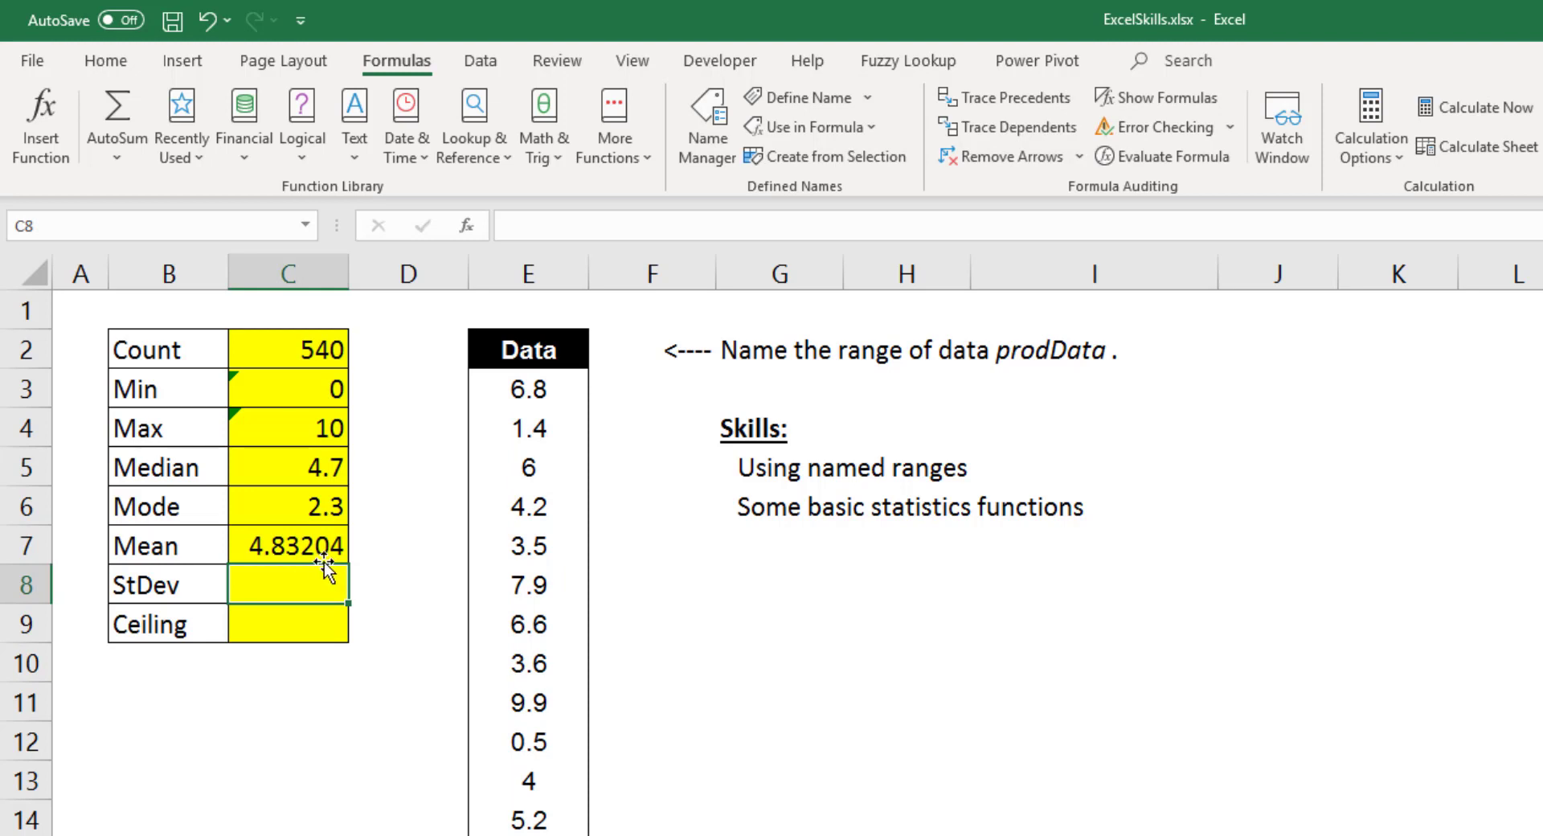
left_click_drag(286, 470, 286, 537)
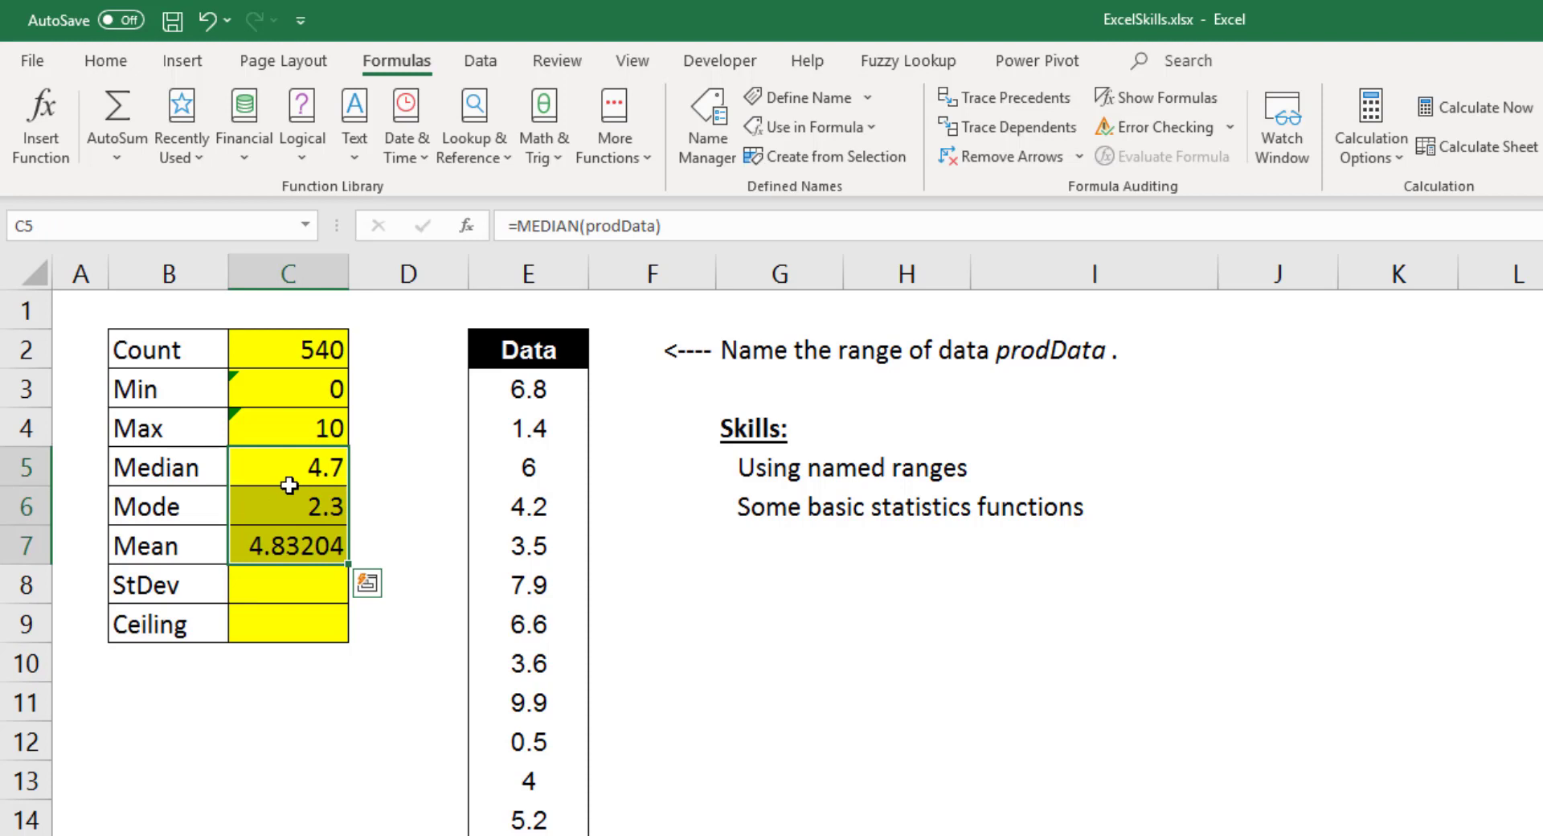
Enter =STDEV.S(prodData) in C8 for the StDev statistic, choosing the sample standard deviation function from the suggestions
left_click(278, 575)
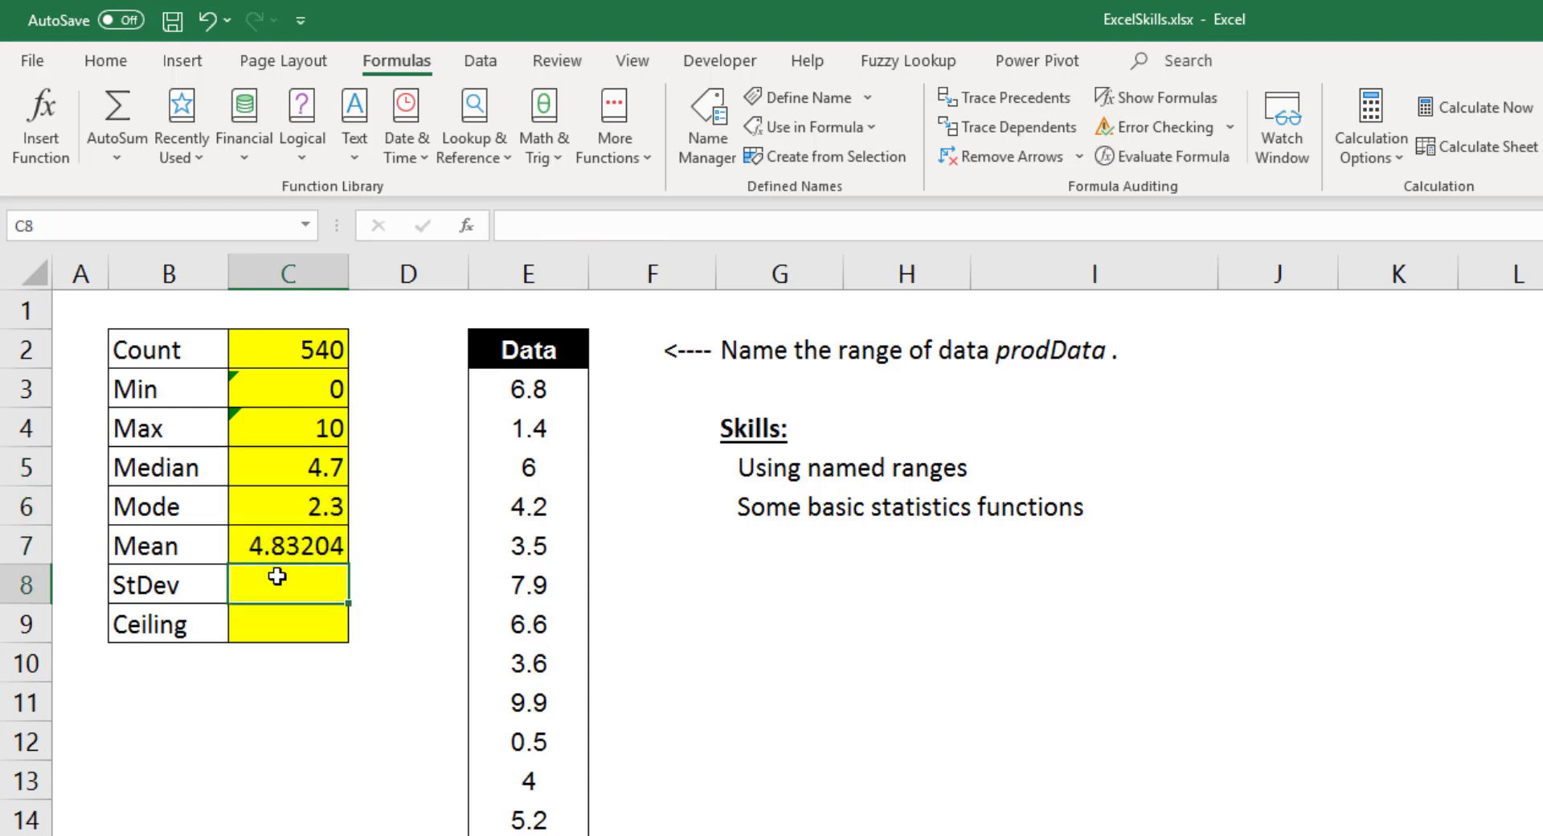
type("=stde")
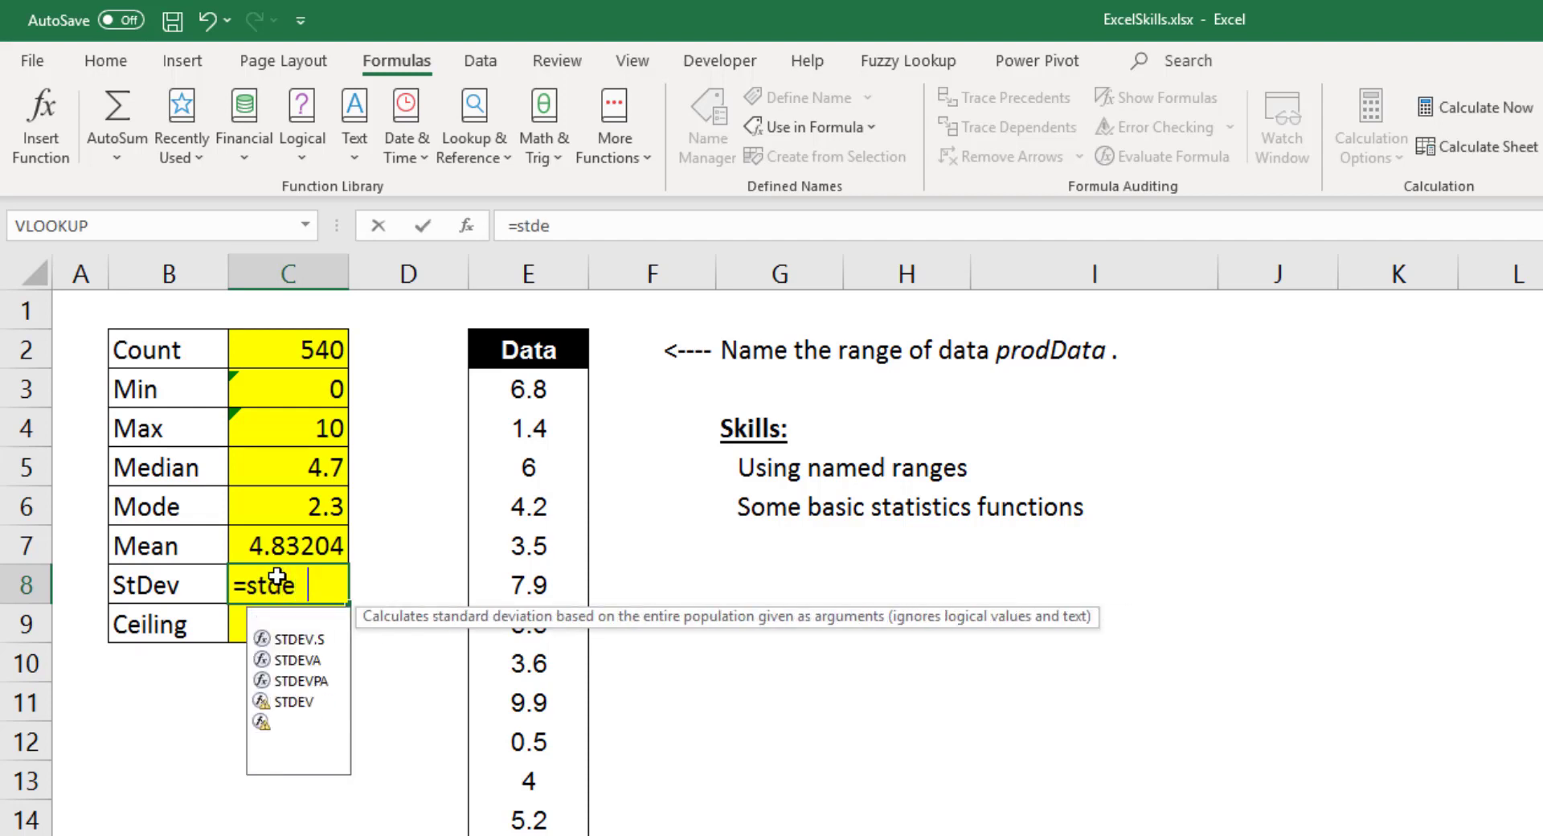
type("v")
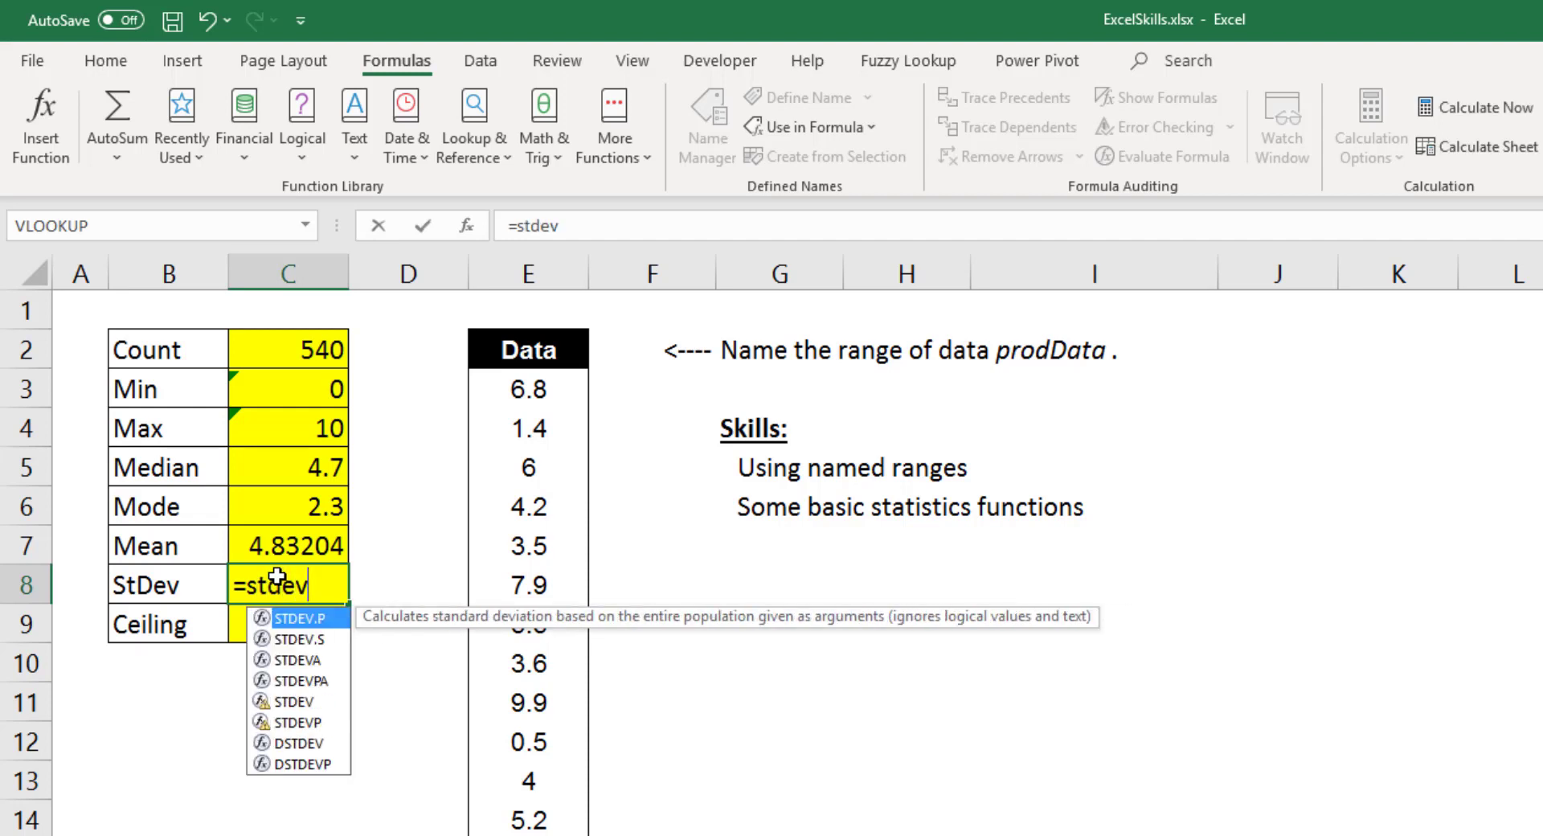
left_click(320, 640)
double_click(320, 640)
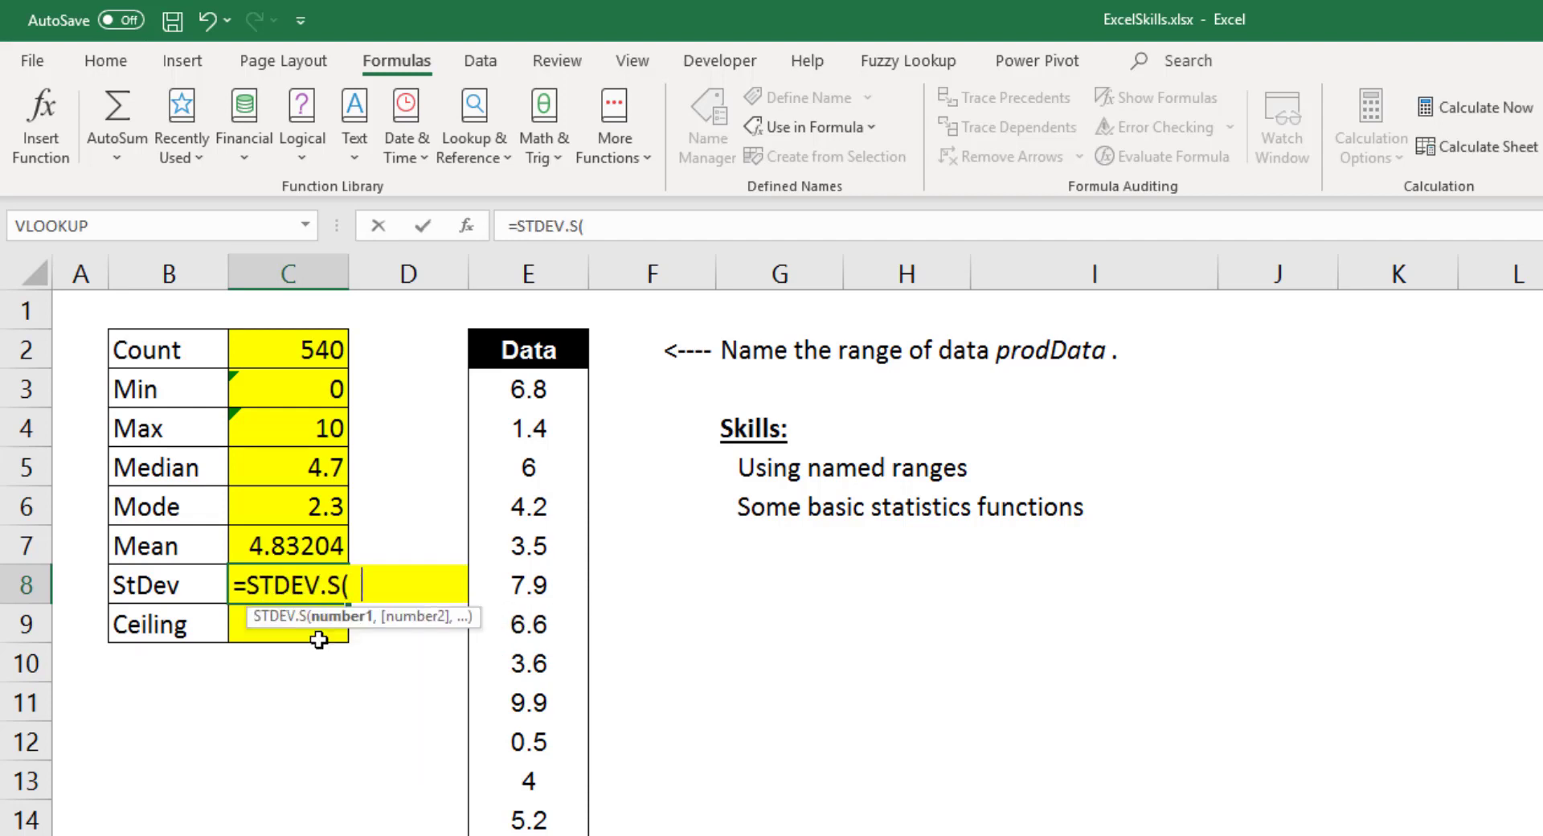
type("prodDat")
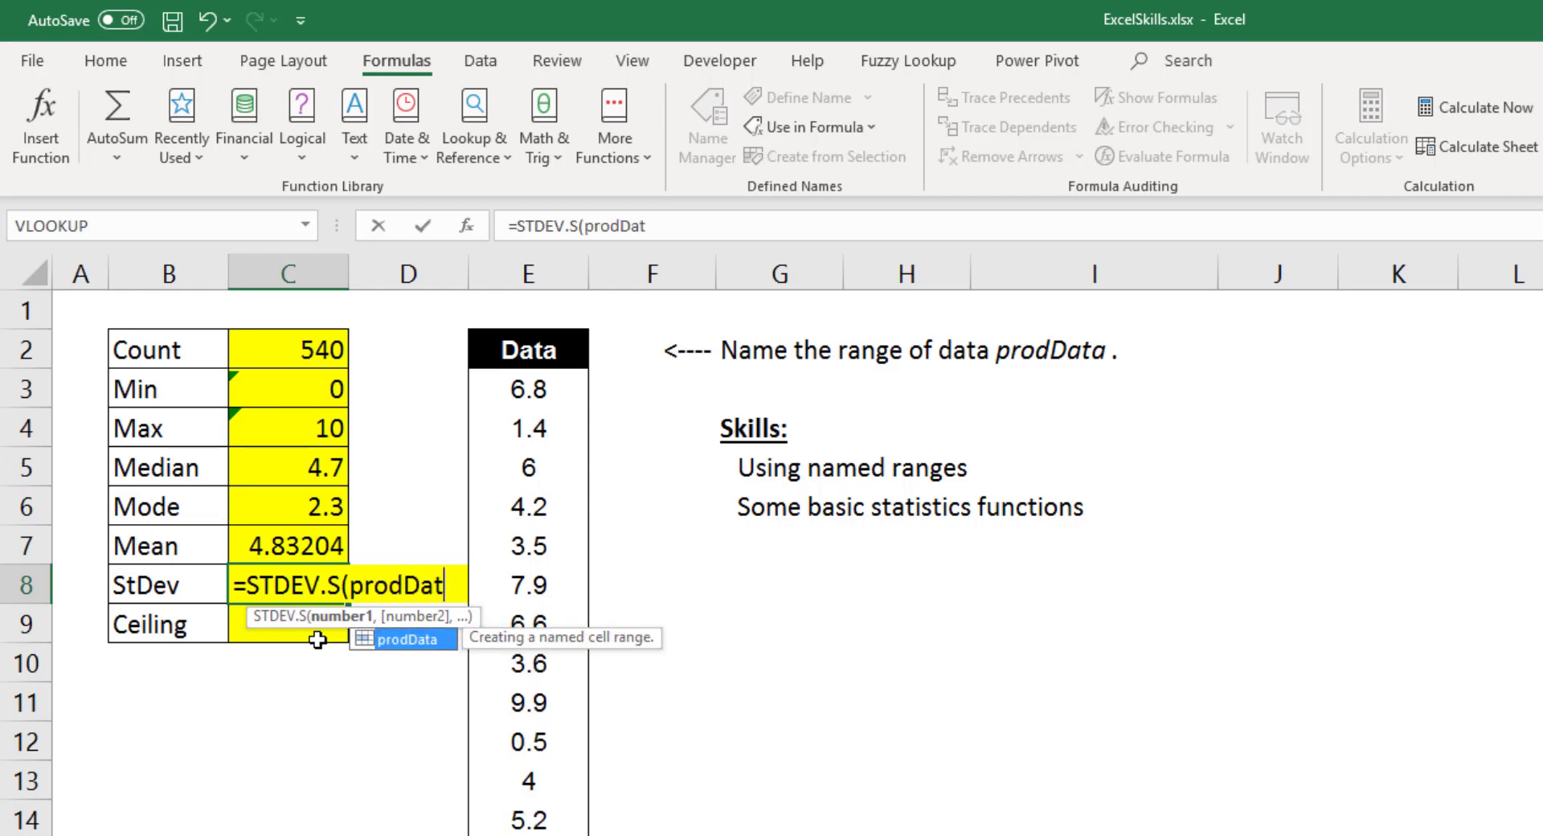
type("a)")
key("Return")
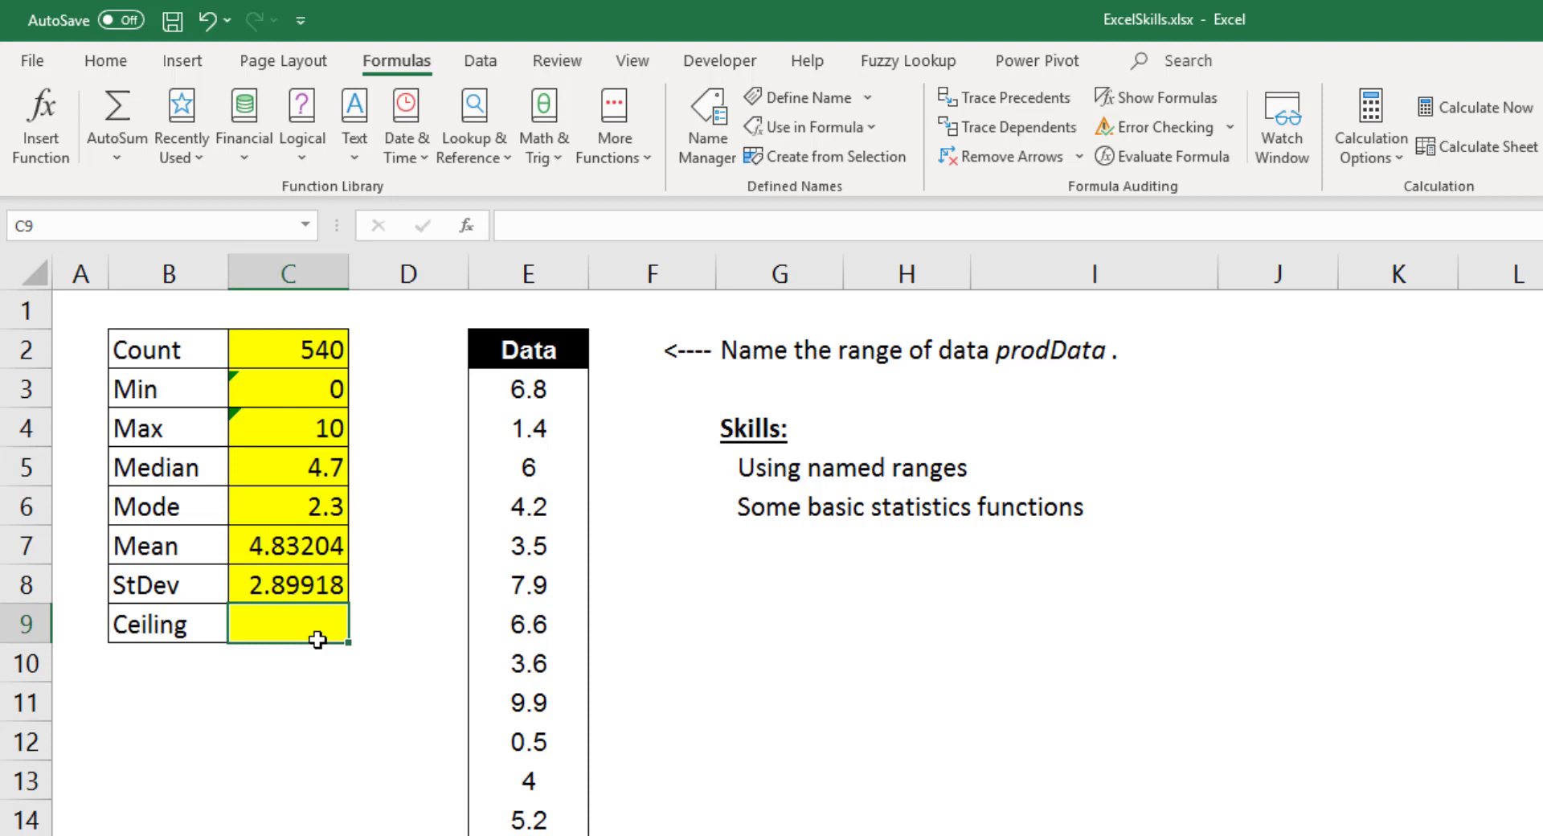
type("=")
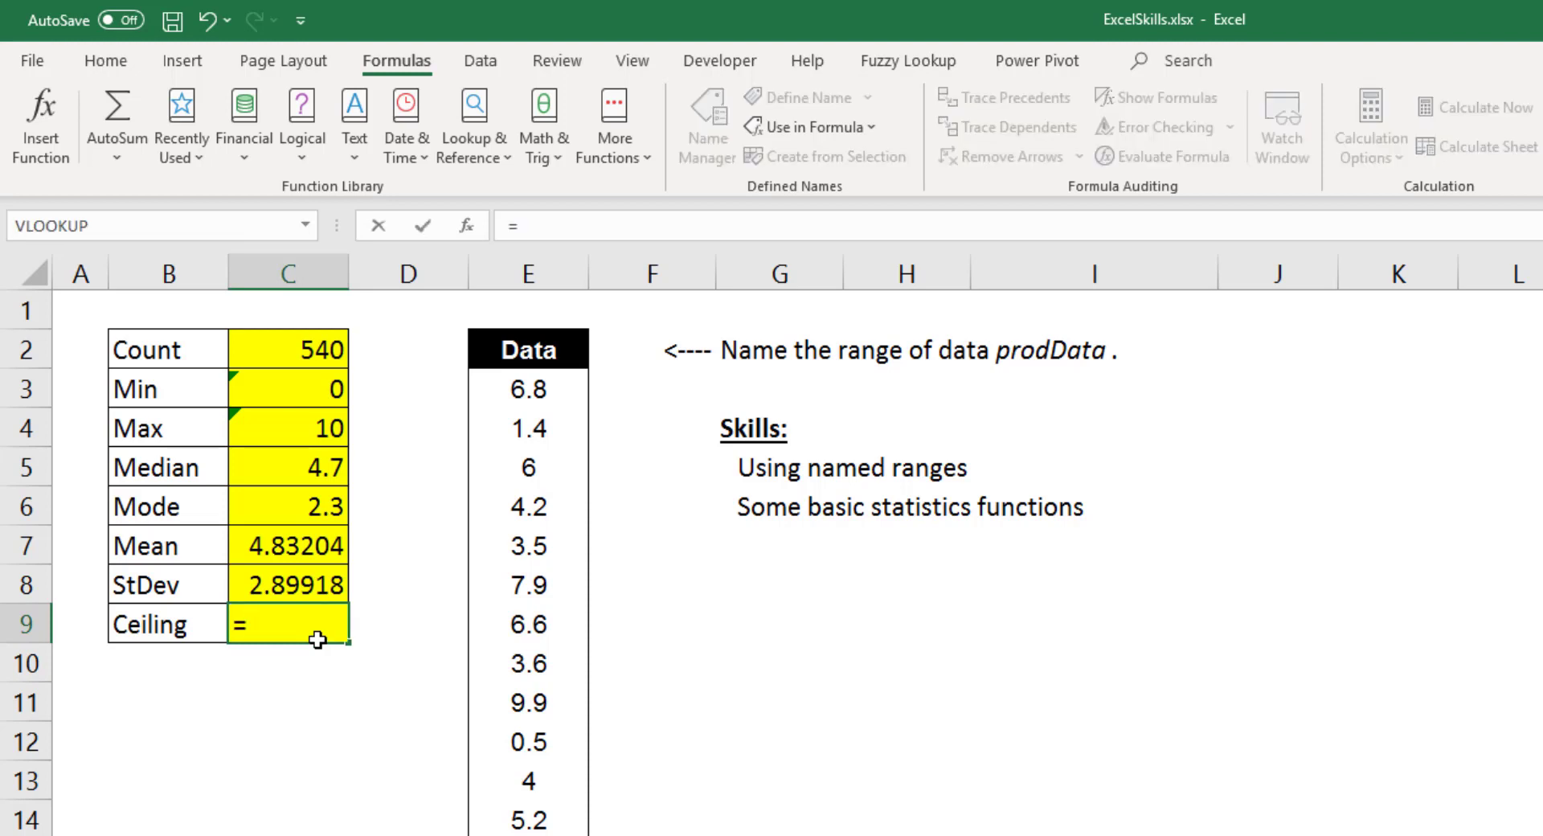
key("BackSpace")
key("Escape")
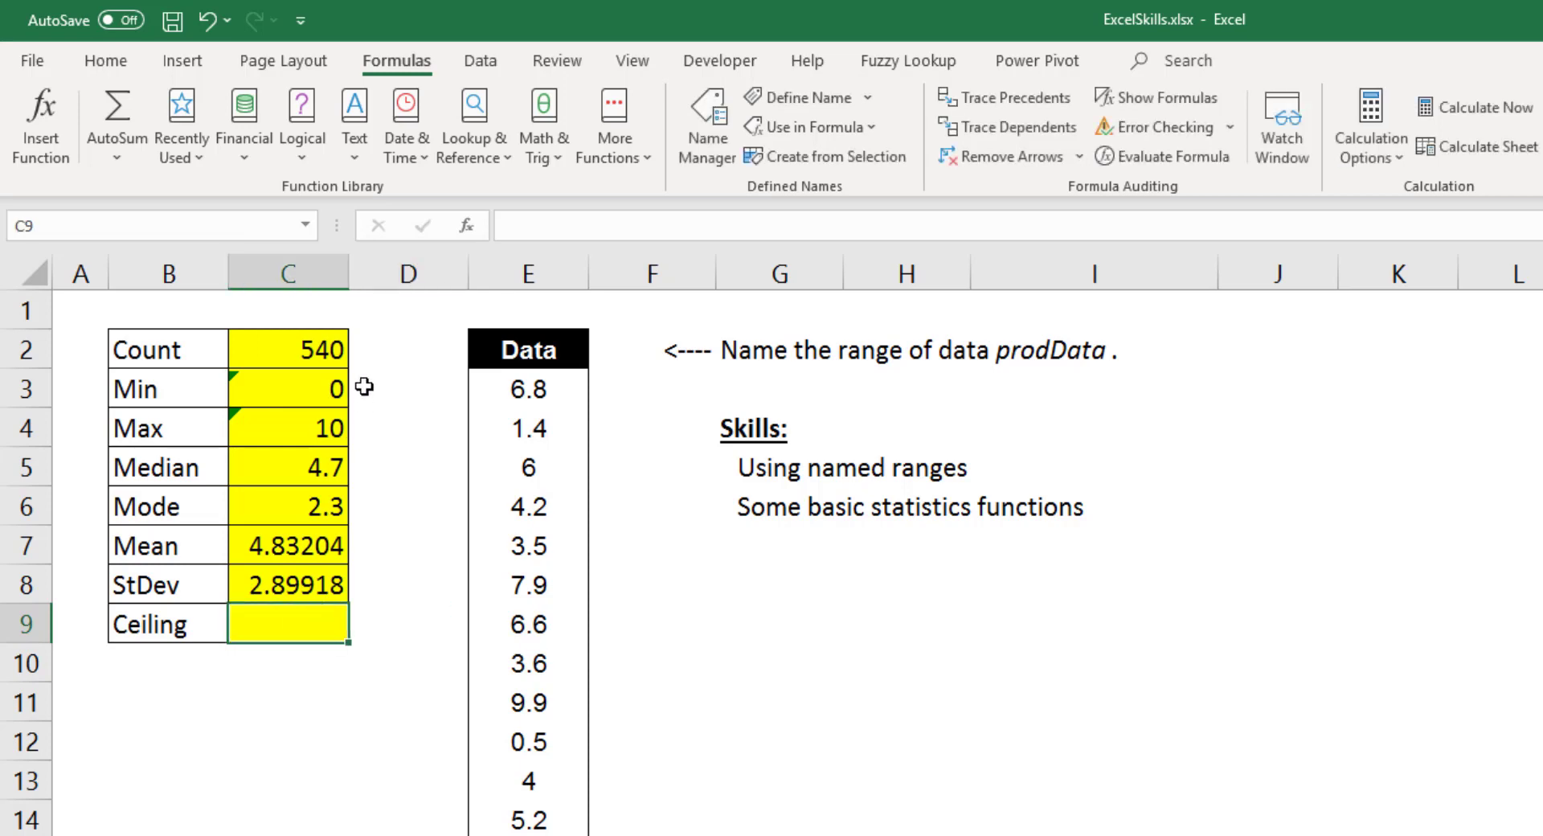
Search the function library for "ceiling" and insert CEILING.MATH in C9 with 4.7 as the number to round
left_click(467, 227)
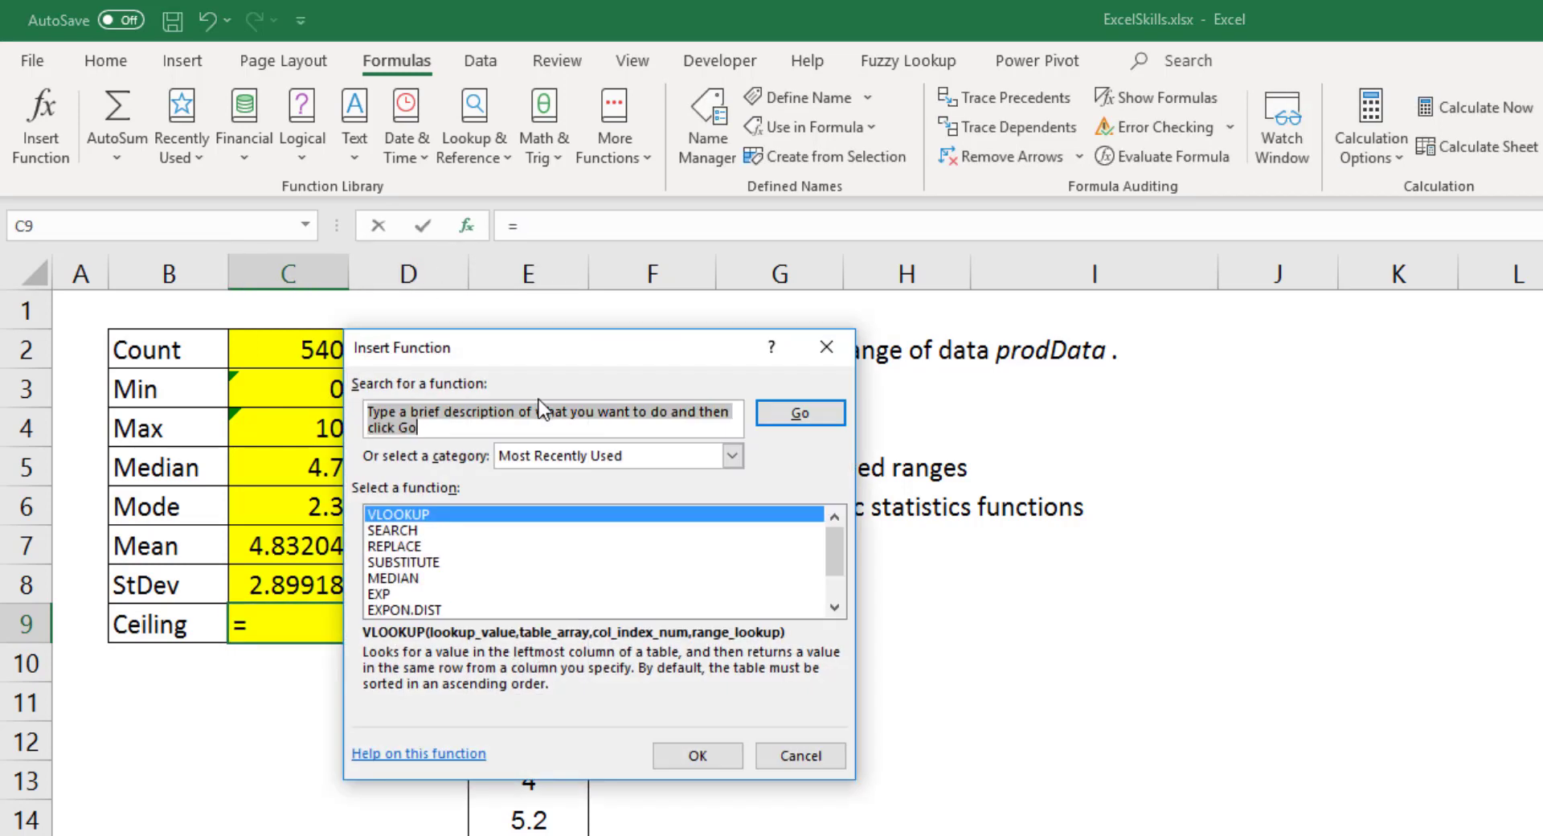
type("ceiling")
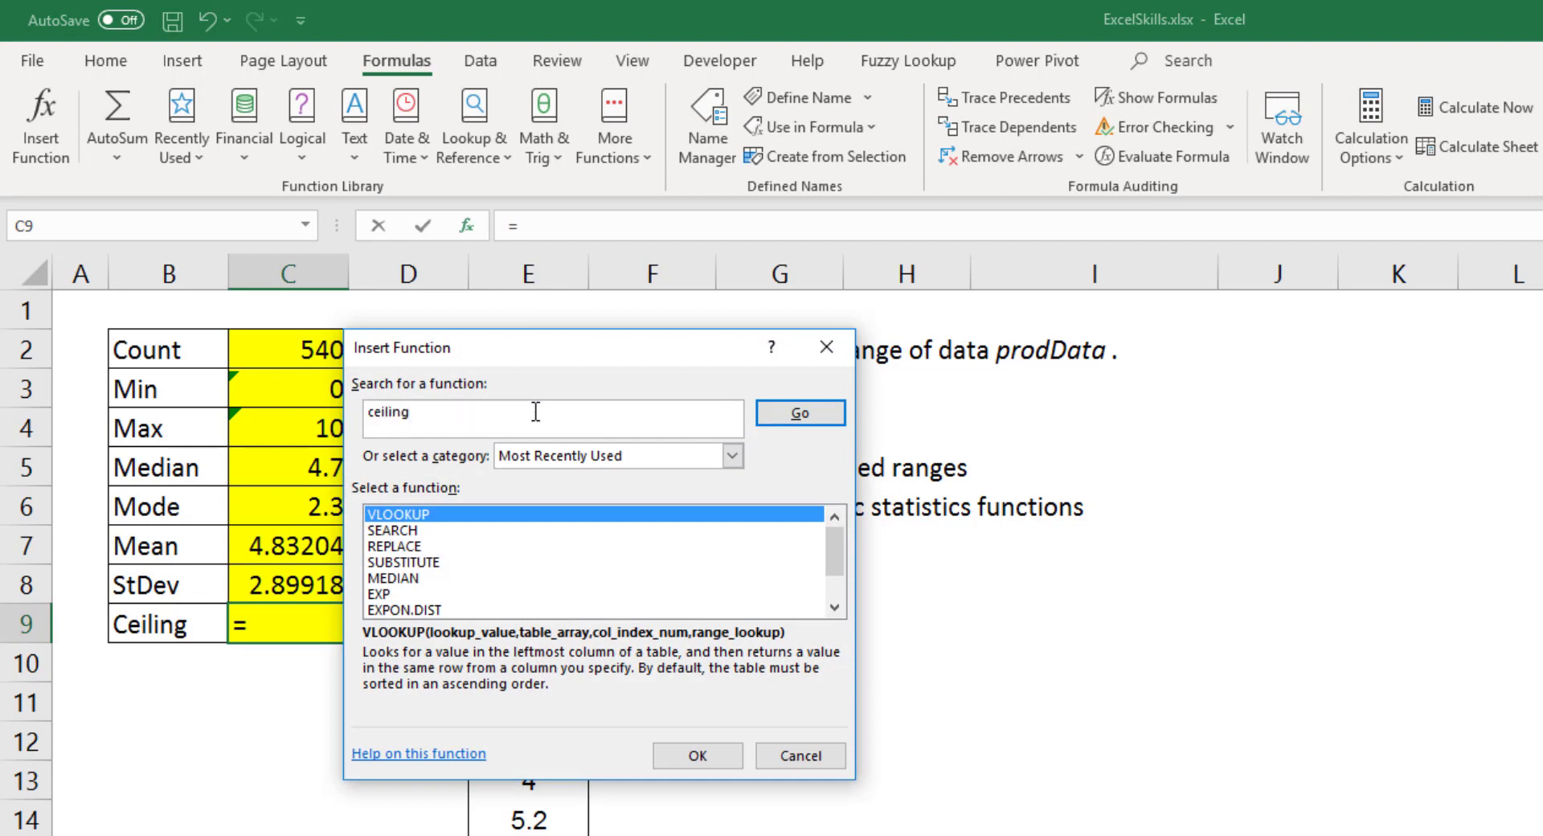
key("Return")
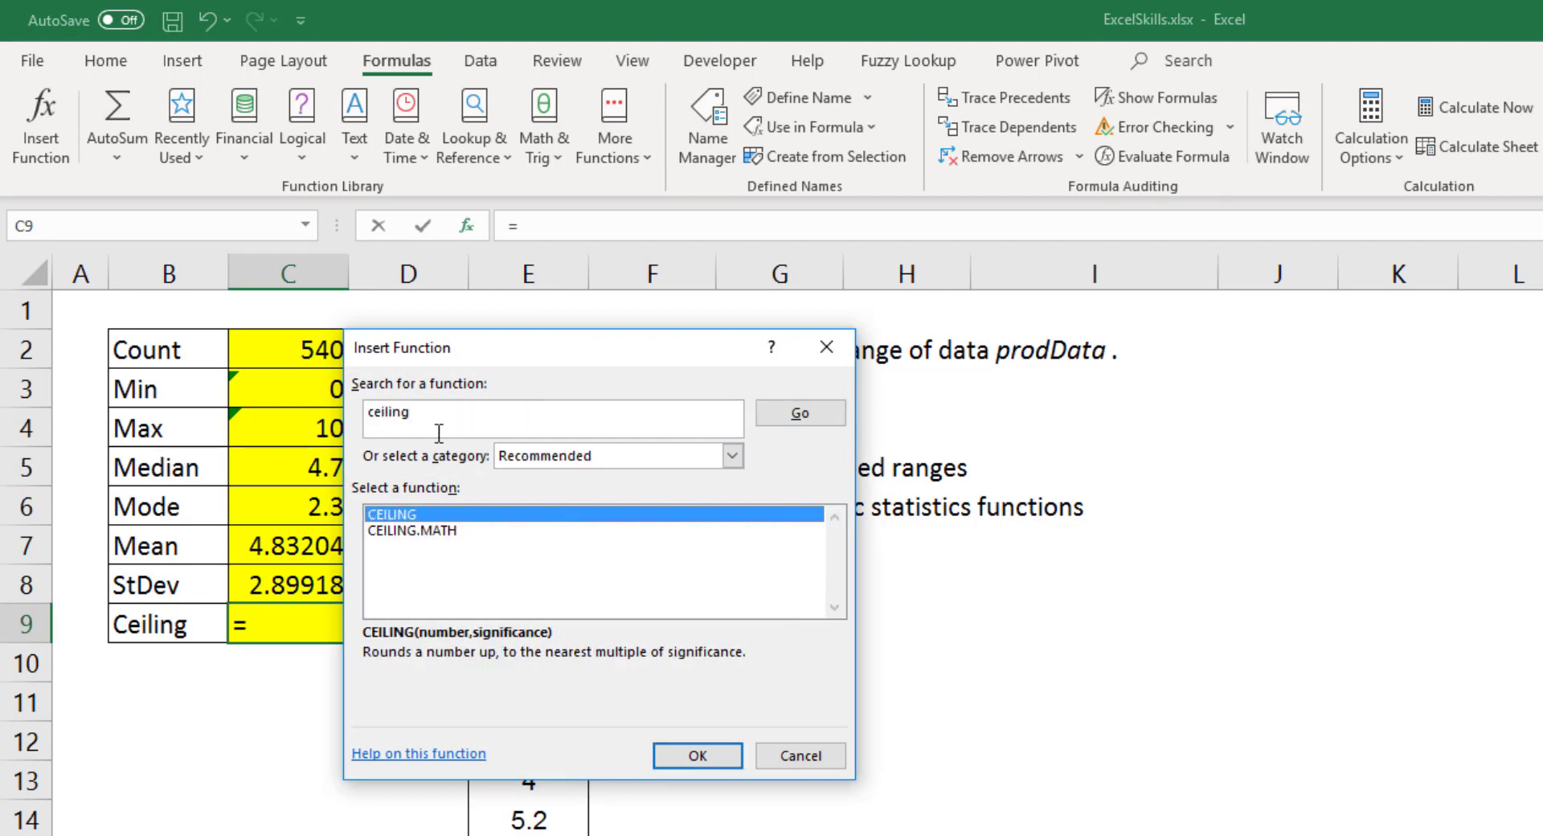
double_click(426, 532)
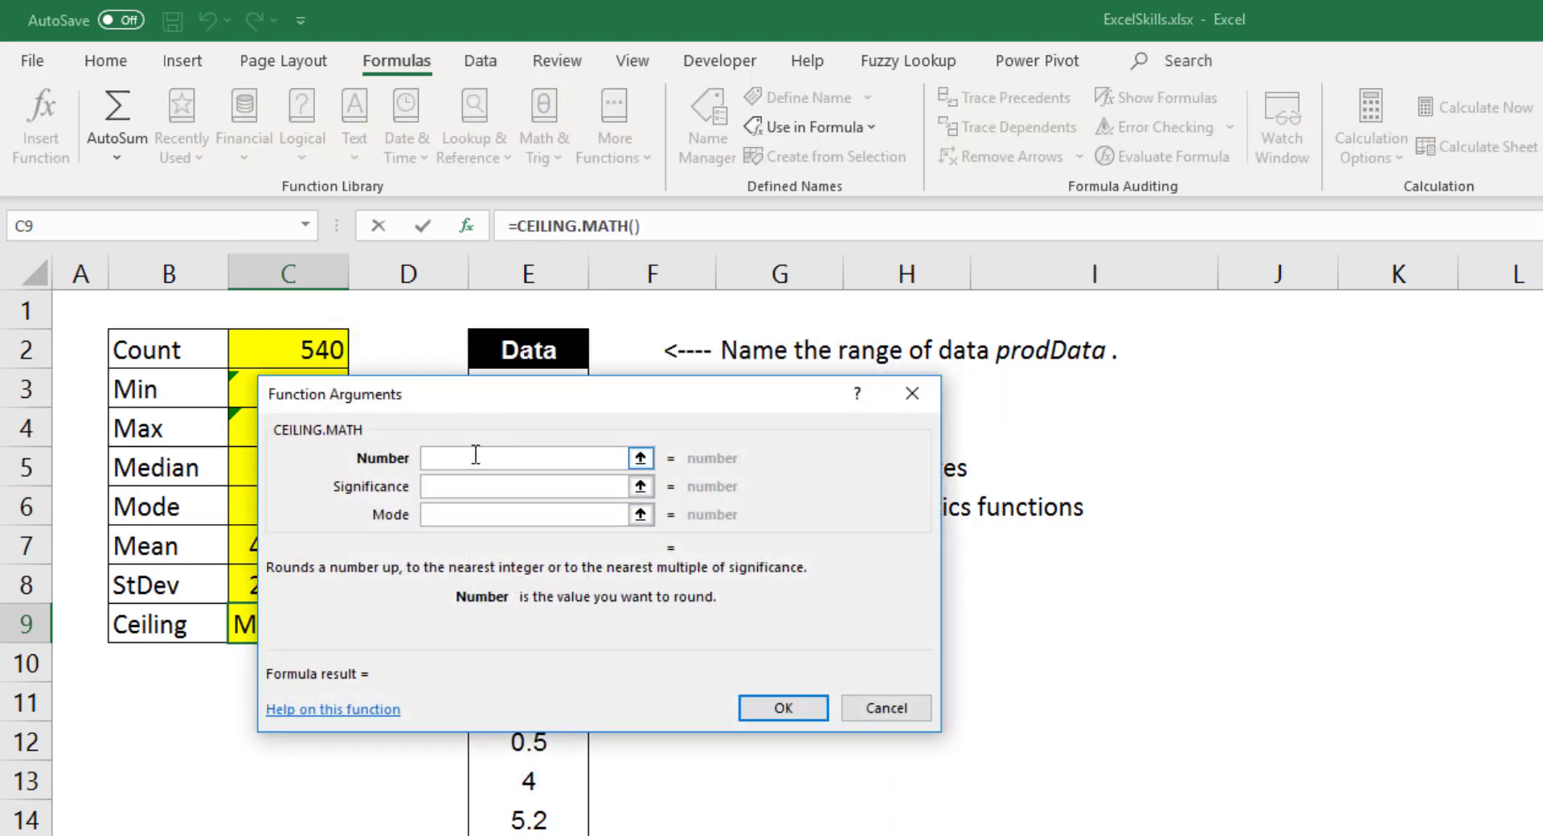
type("4.7")
key("Tab")
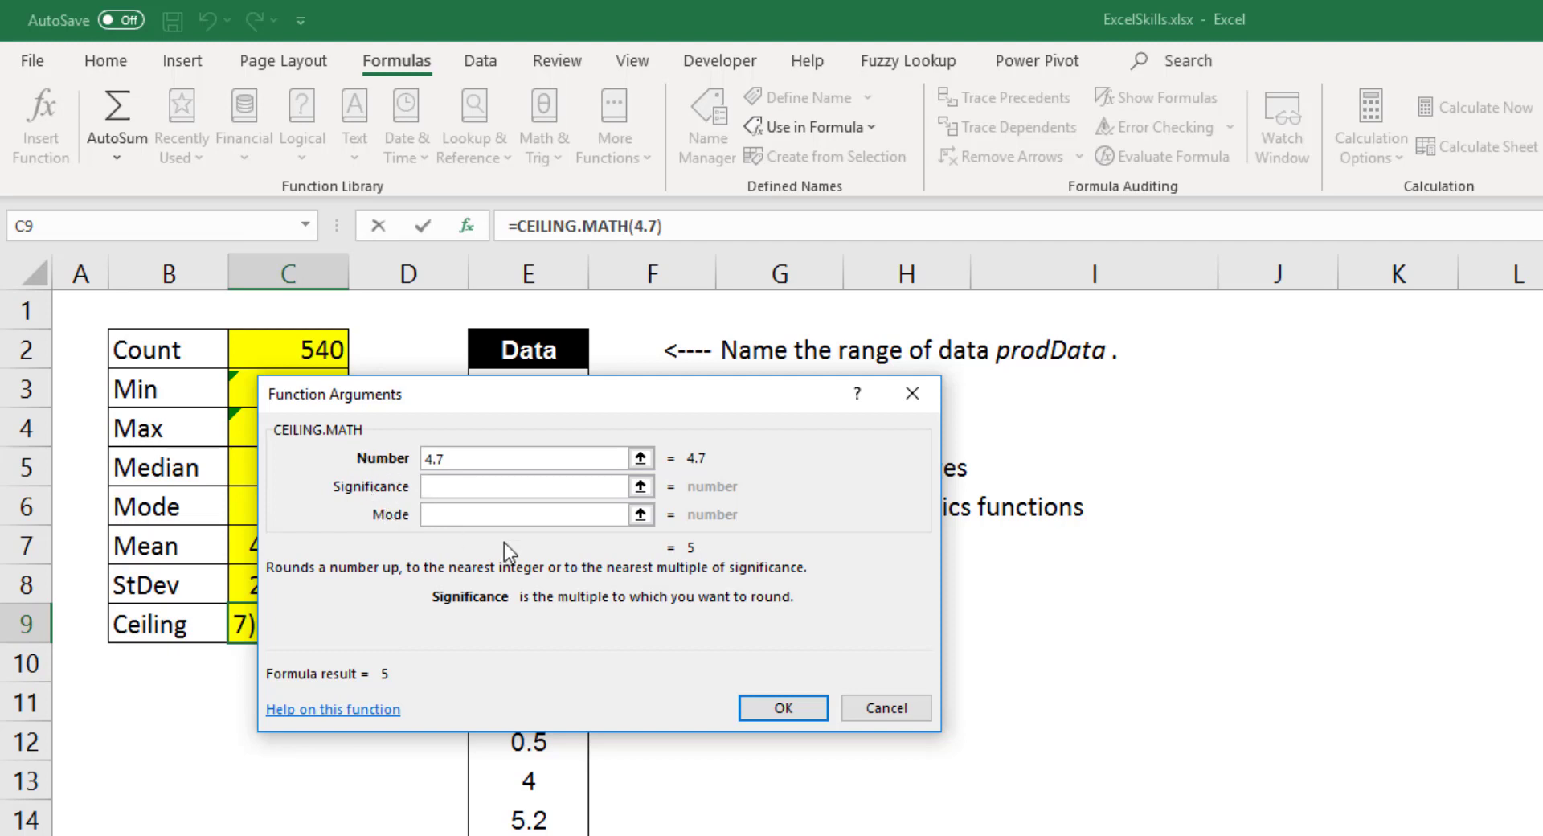
left_click(782, 711)
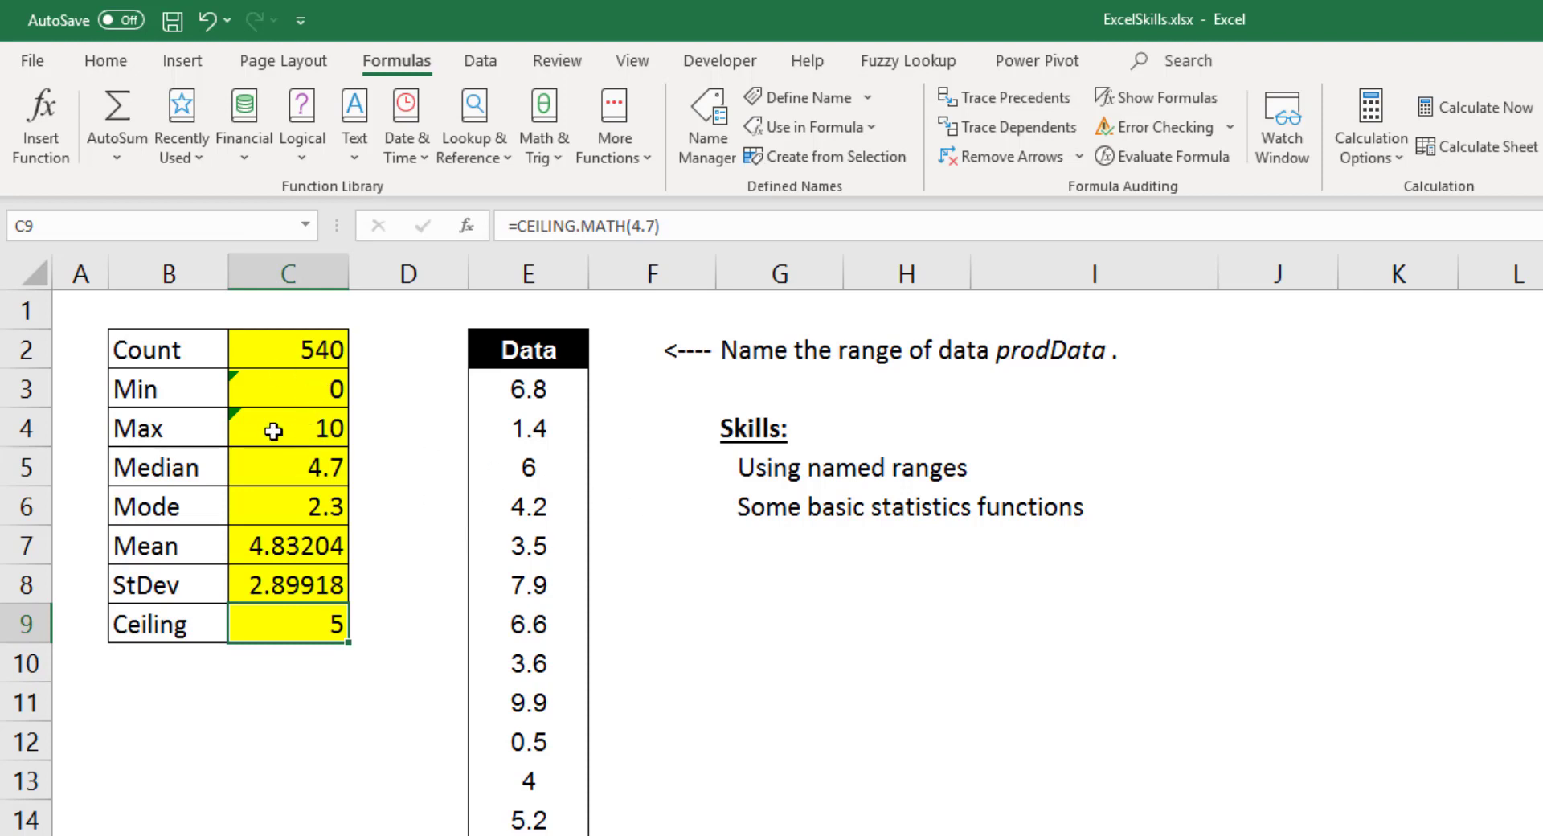
Re-enter the existing formulas =MIN(prodData) in C3 and =MAX(prodData) in C4
left_click(266, 385)
type("=MIN(prodData)")
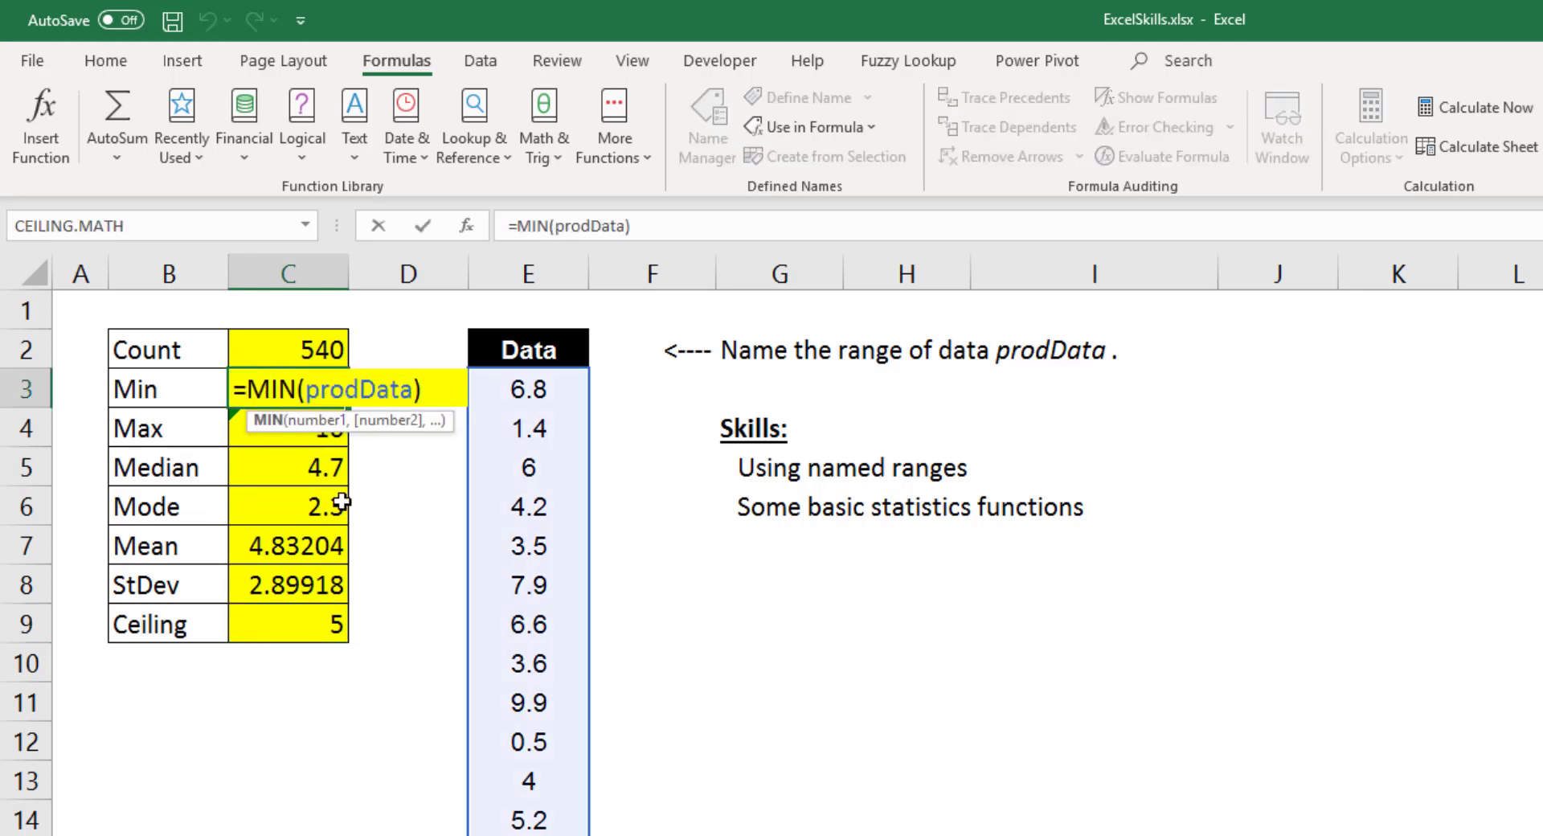
left_click(263, 471)
left_click(283, 438)
double_click(285, 431)
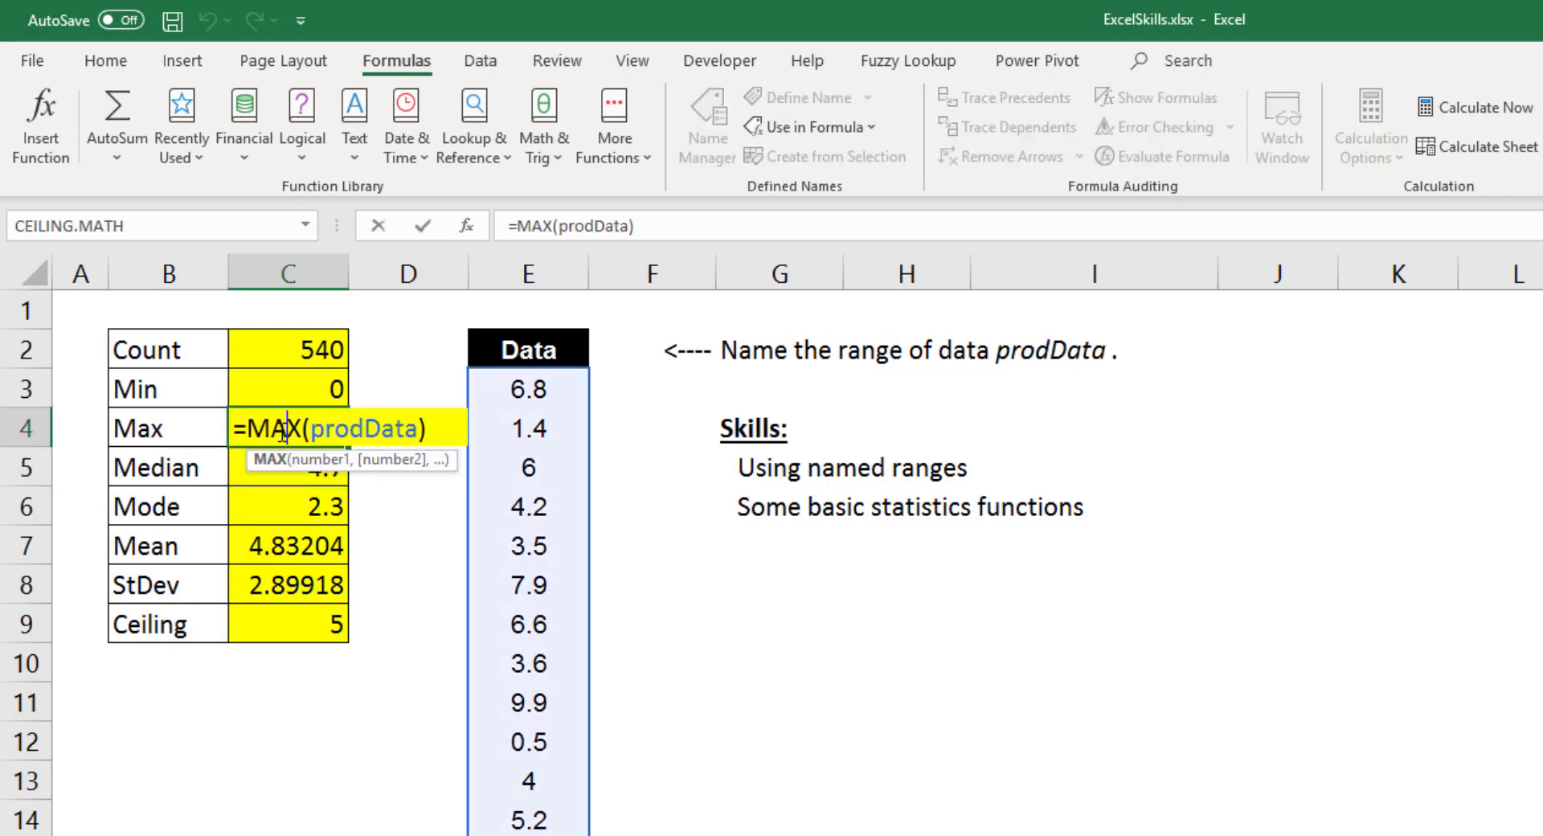
key("Return")
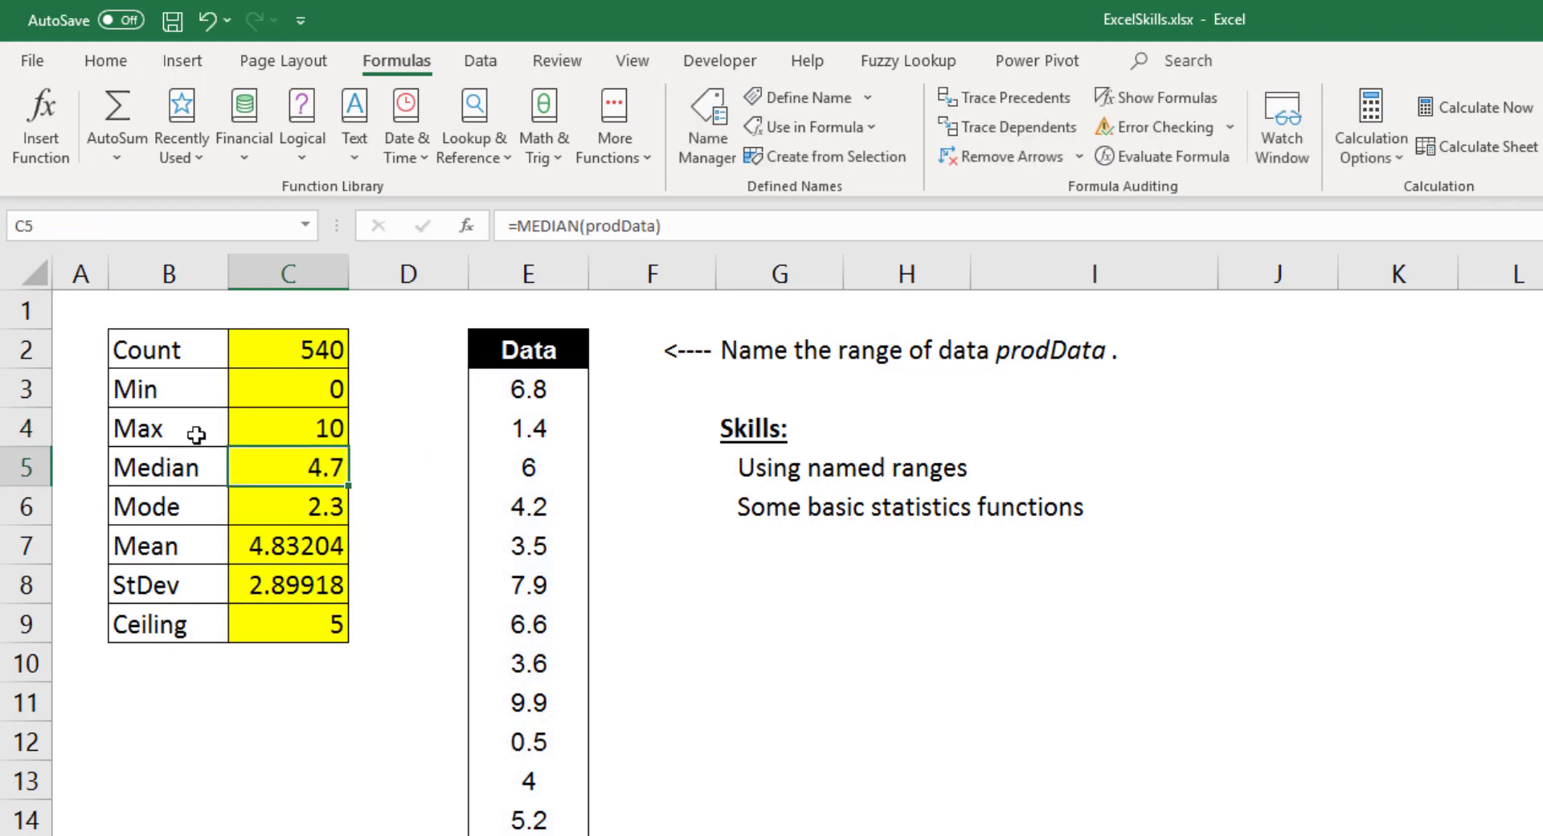